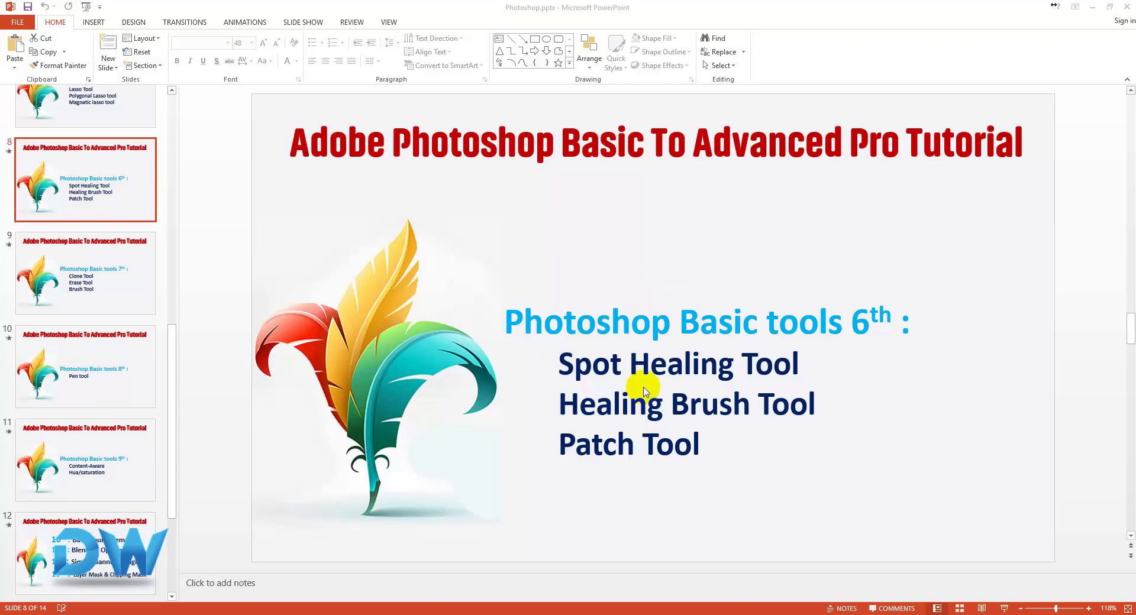
Leave the PowerPoint healing-tools slide for the empty Photoshop workspace
click(363, 607)
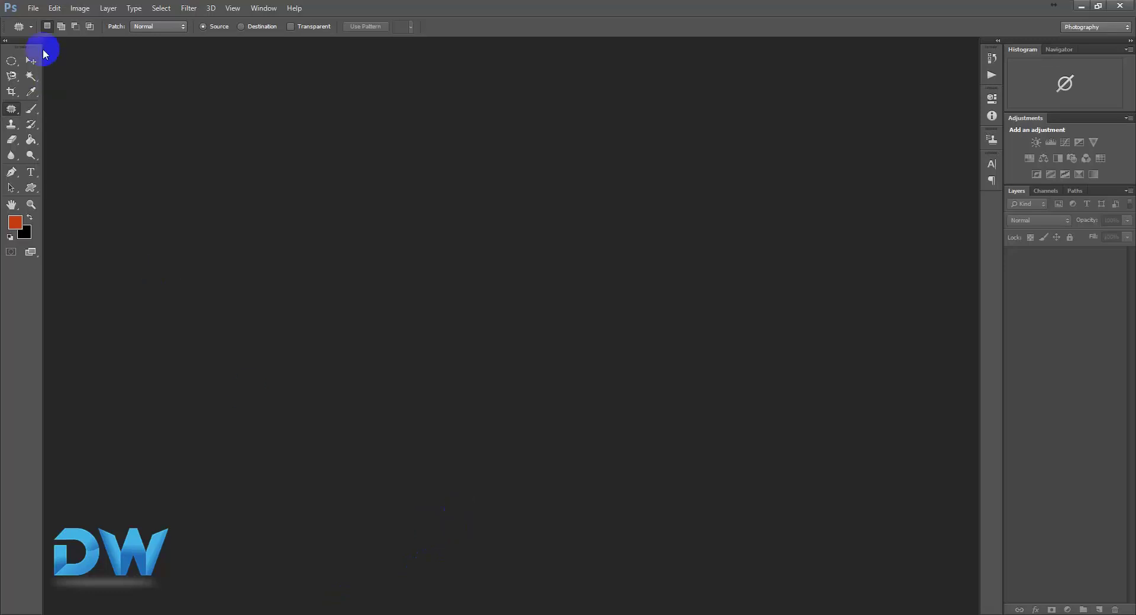
Open Acne.jpg, the chicken-pox girl photo and source.jpg as tabbed documents, with Acne in front
click(33, 9)
double_click(404, 228)
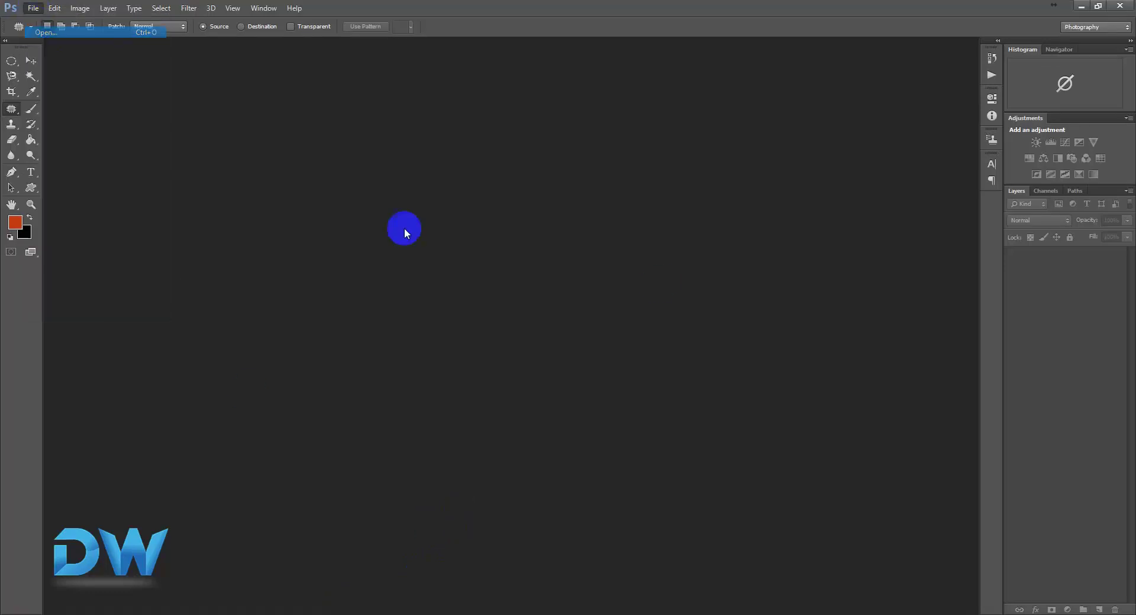
click(145, 105)
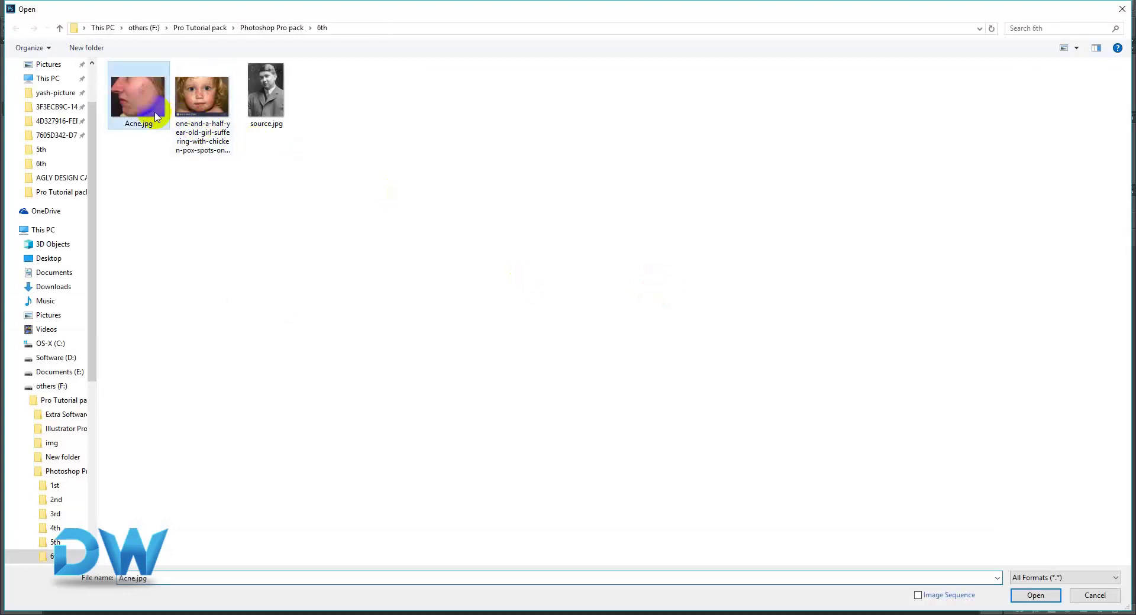
drag(327, 178, 151, 110)
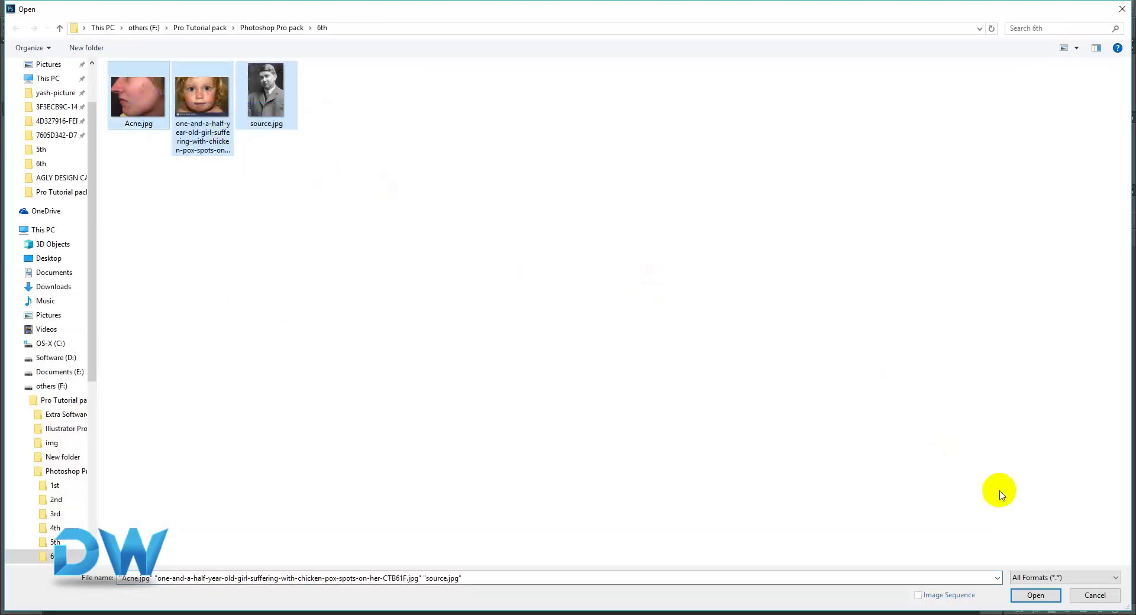
click(1035, 595)
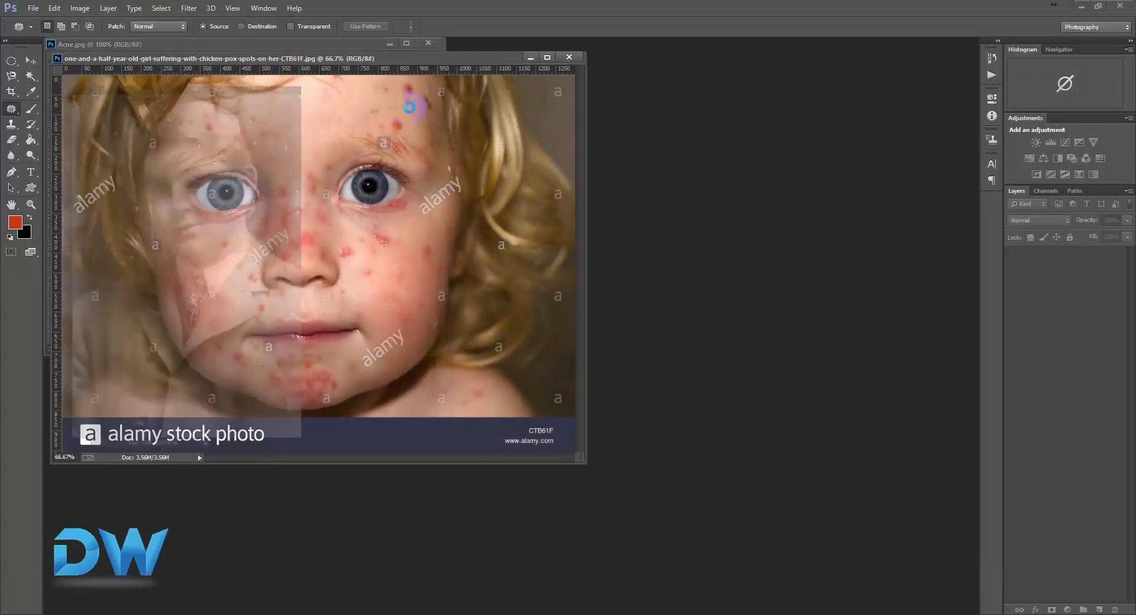
mouse_move(228, 72)
mouse_down()
mouse_move(521, 71)
mouse_move(684, 50)
mouse_move(464, 58)
mouse_up()
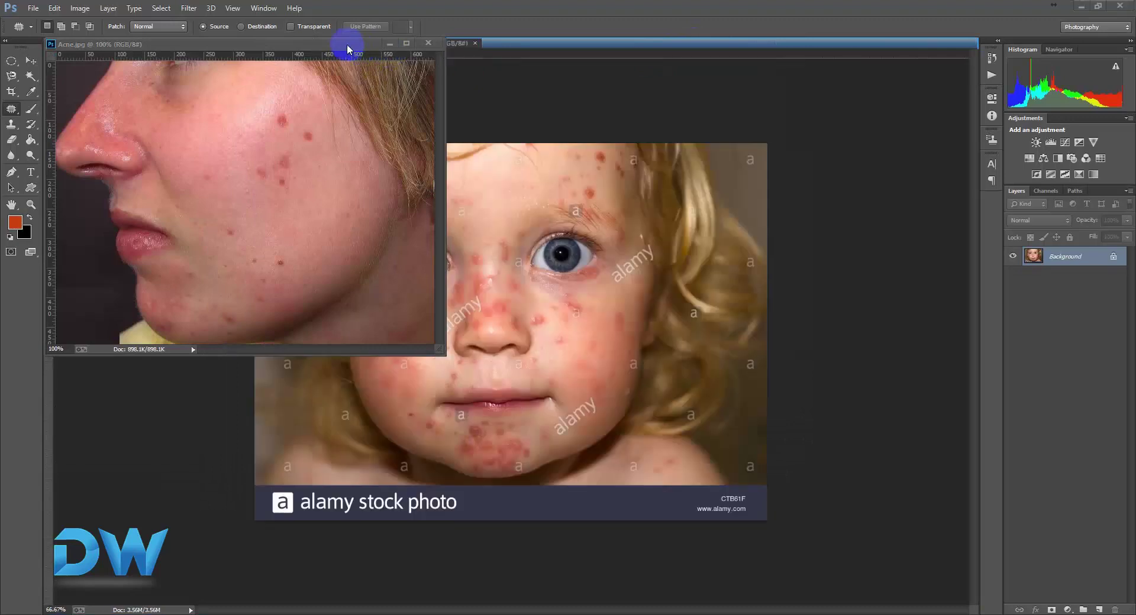
drag(348, 43, 580, 45)
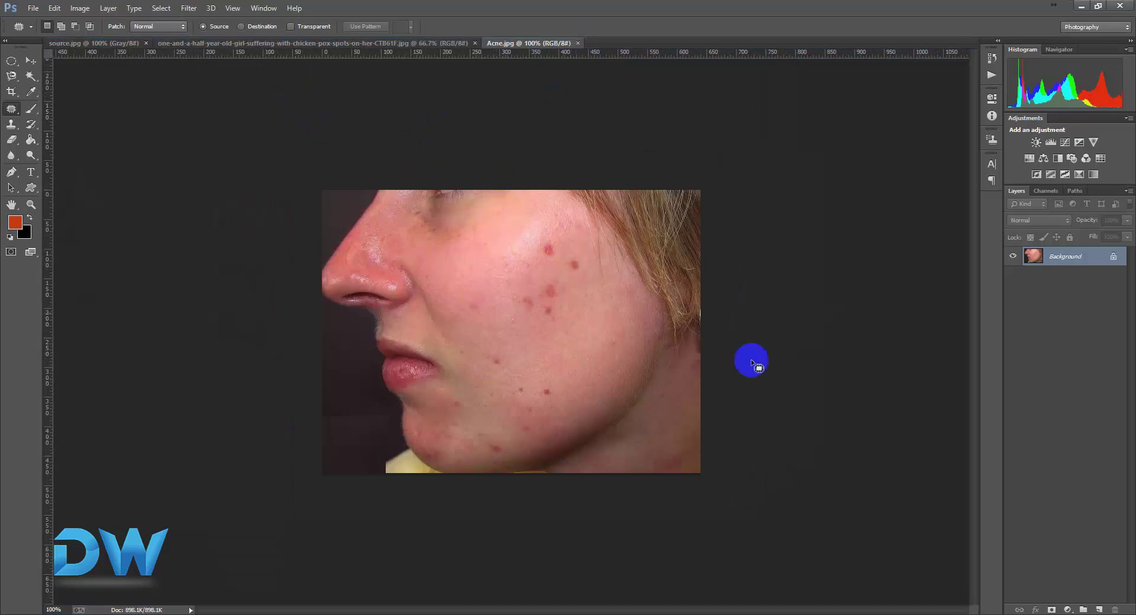
Convert the Acne photo's locked Background into an editable Layer 0
right_click(1072, 257)
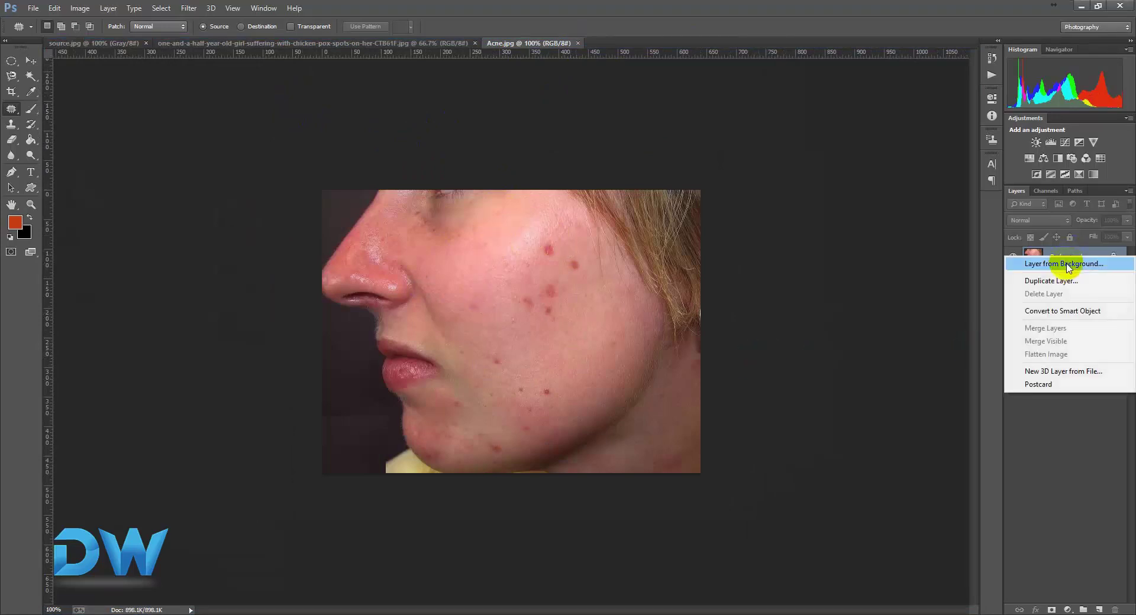
click(1071, 261)
click(675, 207)
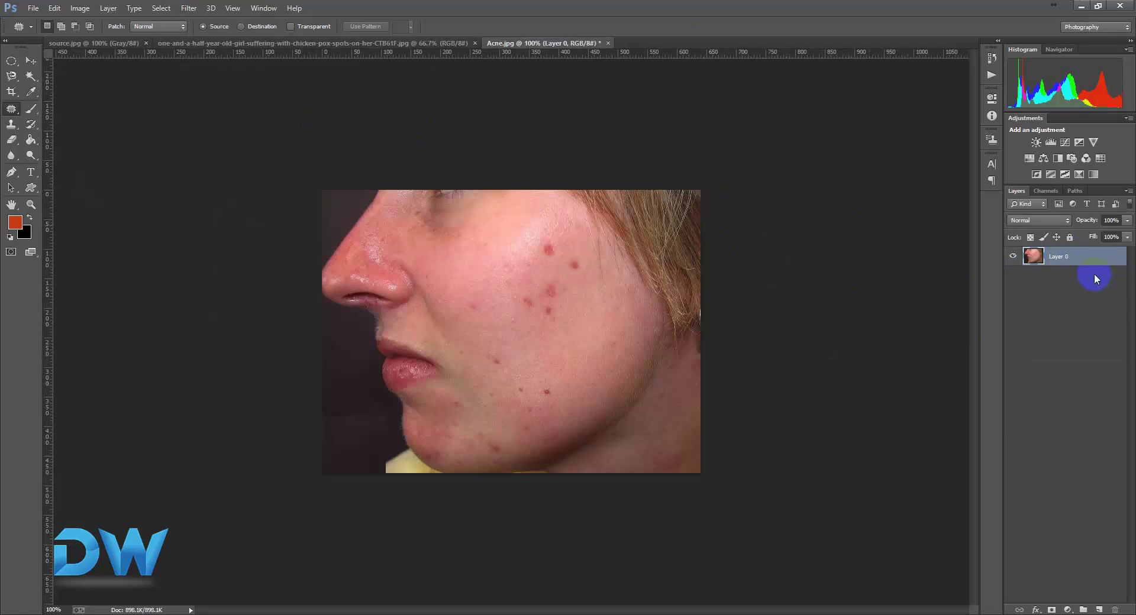
Check the Spot Healing Tool note on the slide and select the Spot Healing Brush
click(390, 614)
drag(559, 364, 786, 367)
right_click(12, 110)
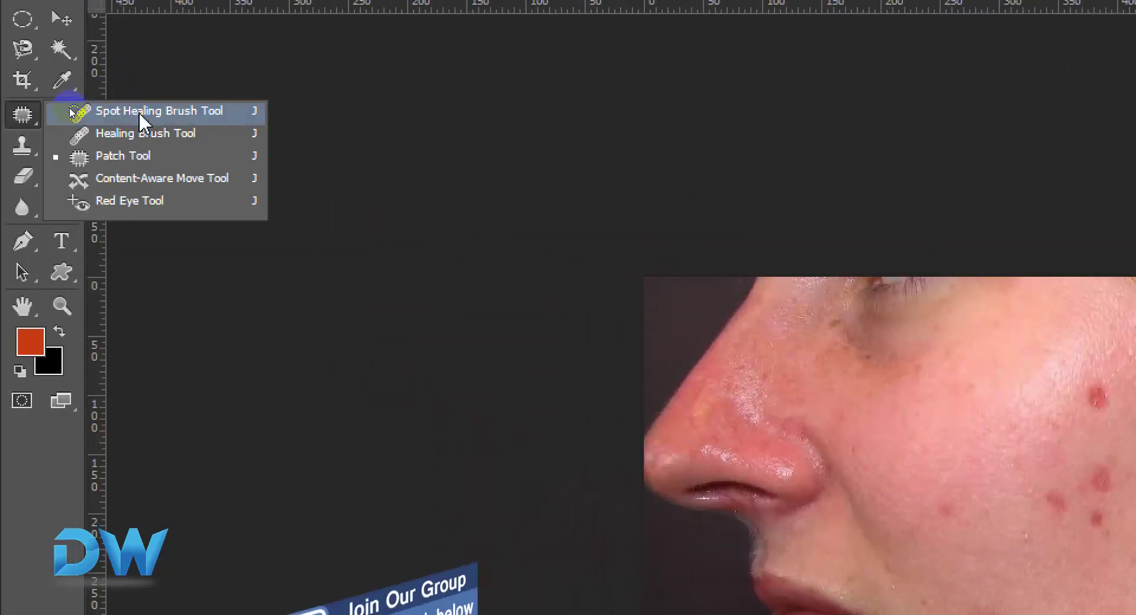
click(141, 116)
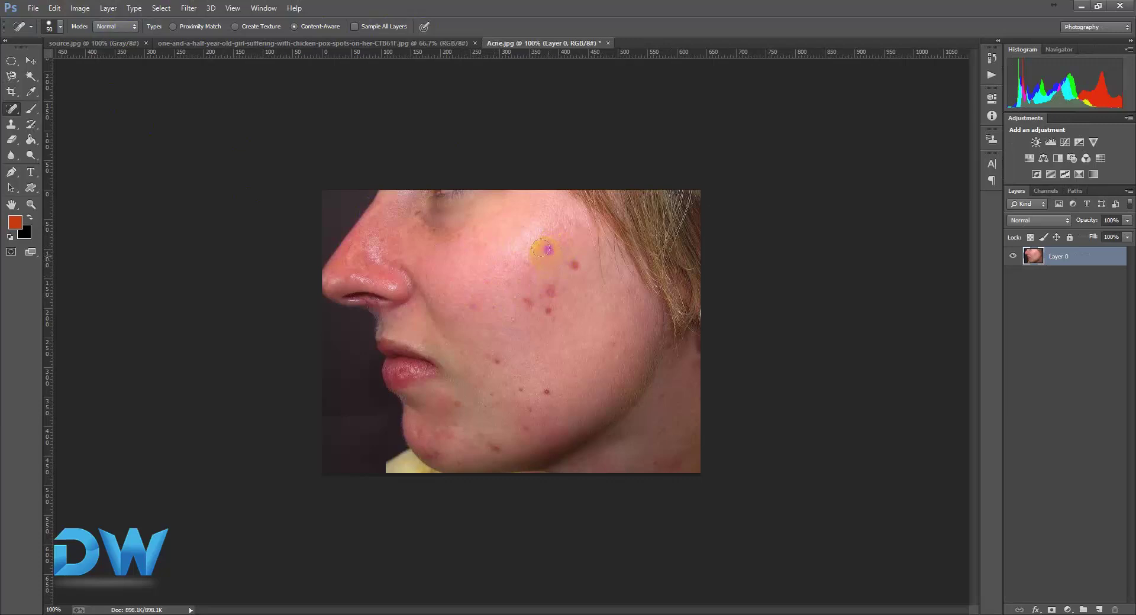
Spot-heal the six red pimples across the woman's upper and middle cheek
click(546, 248)
click(483, 249)
click(571, 268)
drag(566, 260, 544, 277)
click(548, 309)
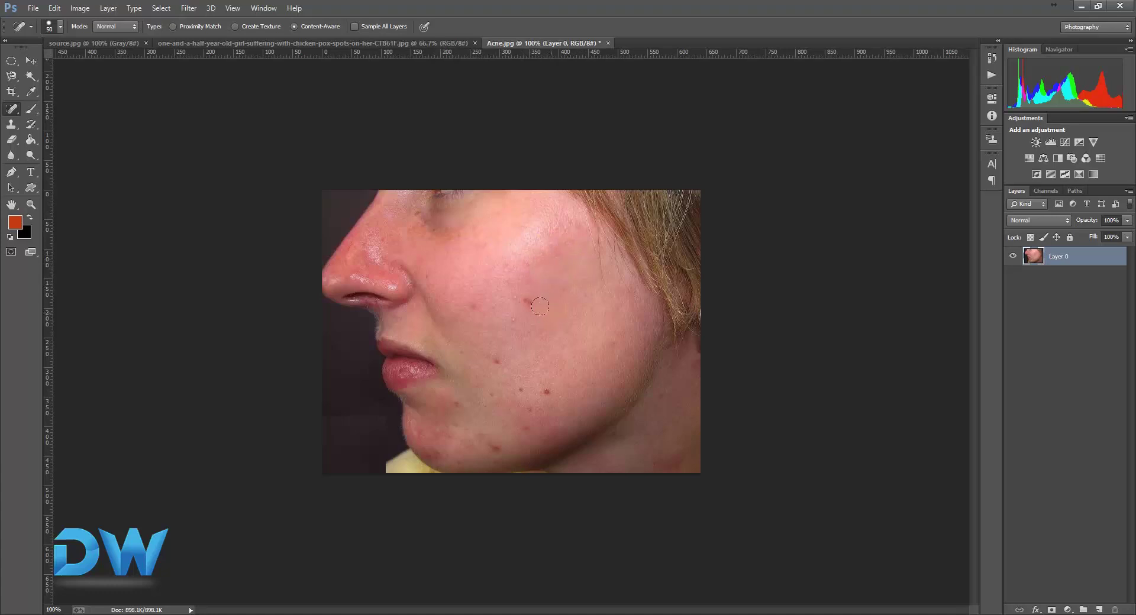
drag(524, 300, 527, 304)
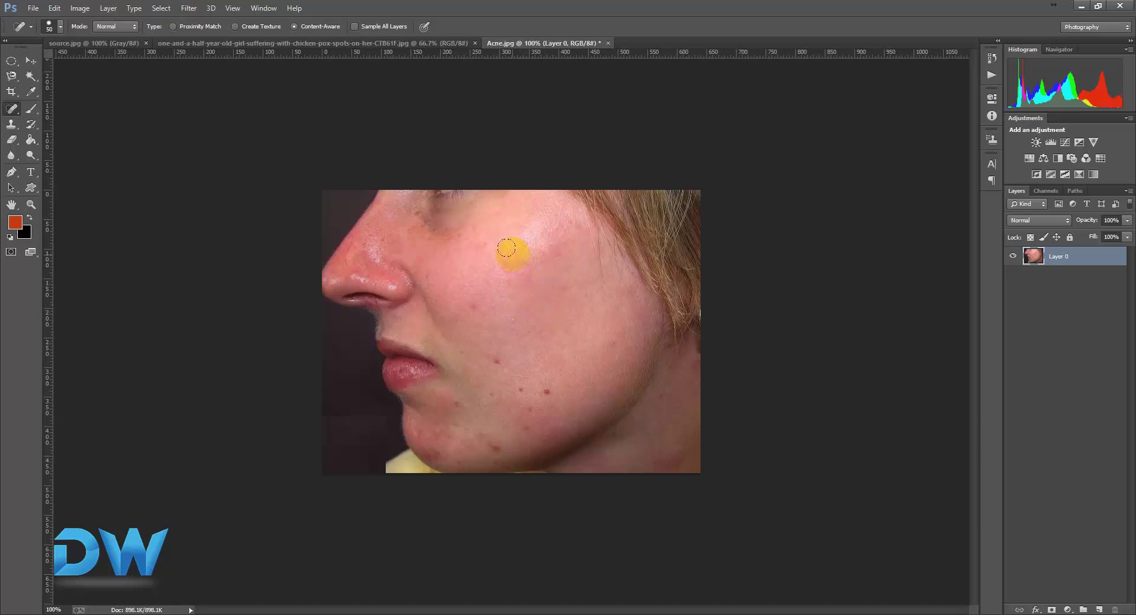
Set the Spot Healing Brush size to 44 px
right_click(506, 247)
drag(545, 276, 555, 278)
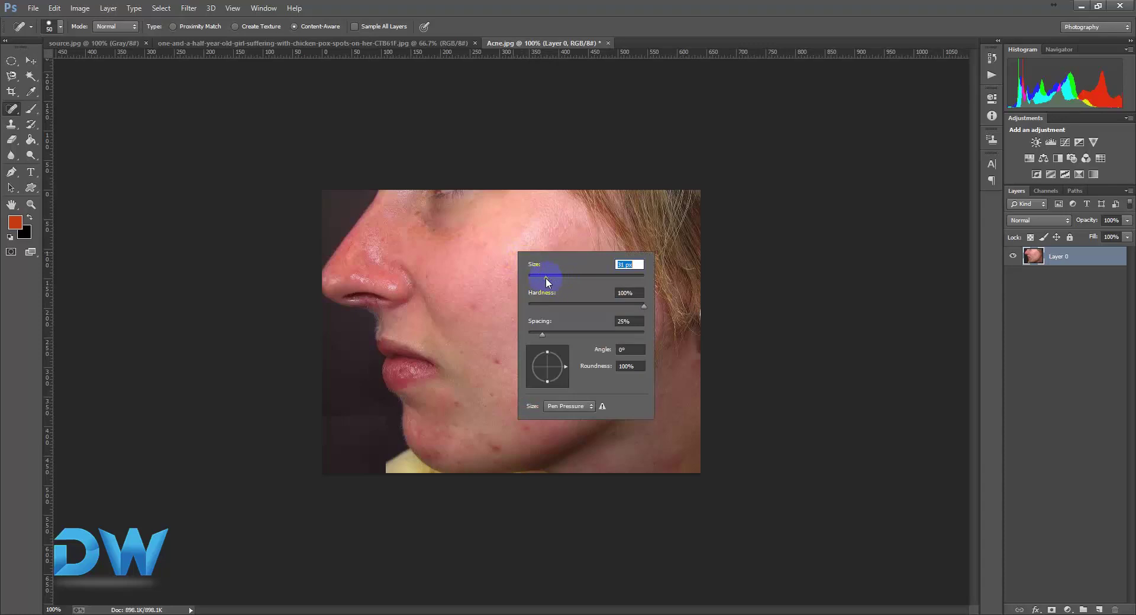
drag(546, 278, 542, 279)
click(539, 289)
drag(544, 280, 553, 279)
click(107, 98)
click(50, 26)
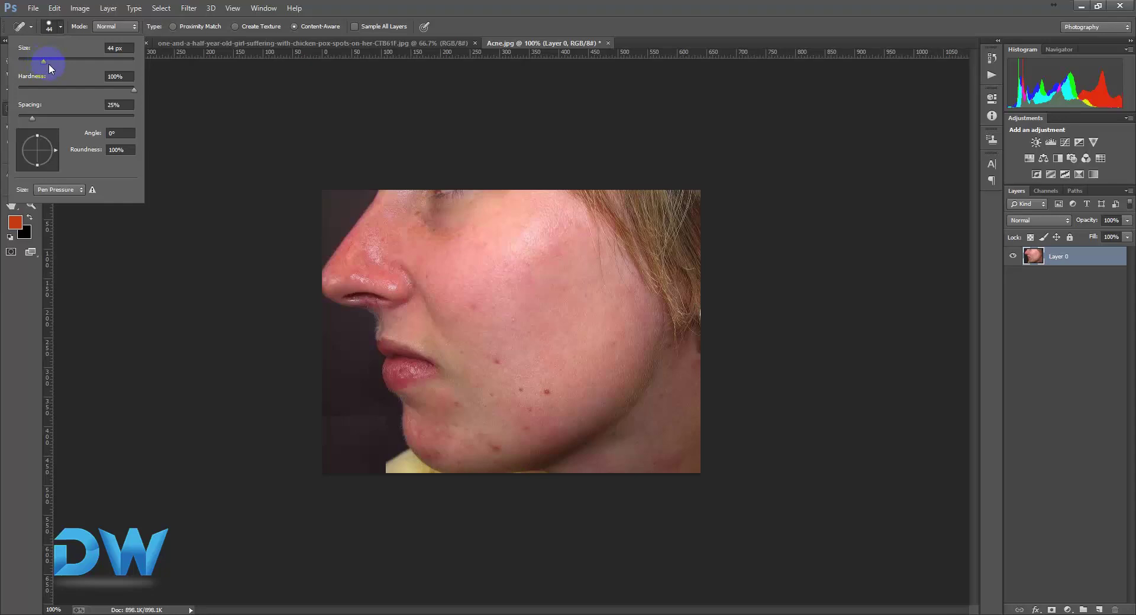
click(470, 274)
Heal the lower-cheek blemishes and the first spots on the chin
click(472, 301)
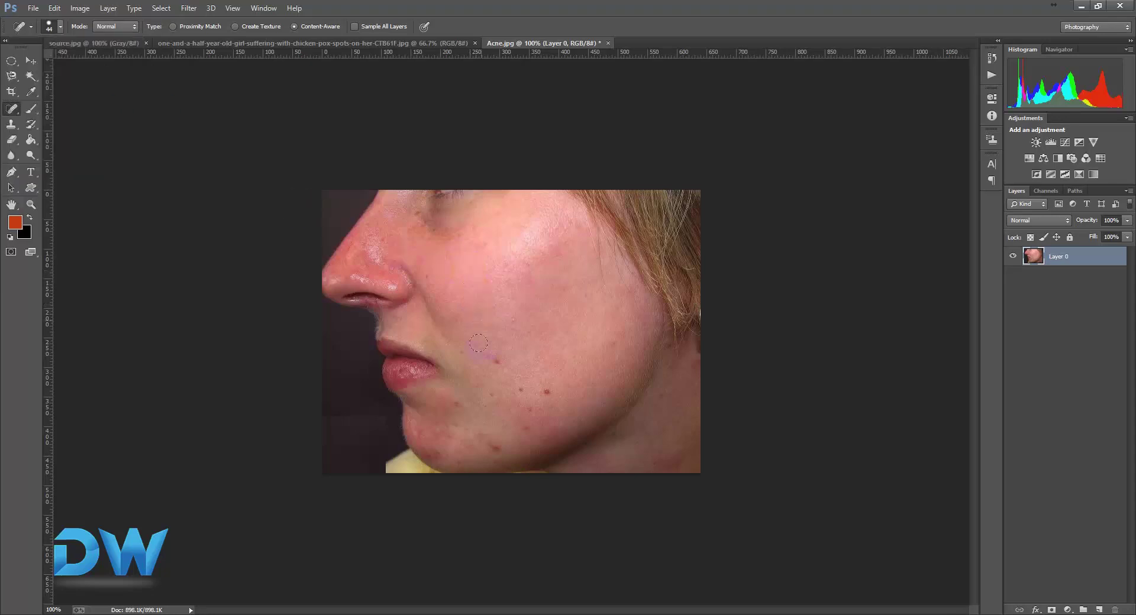
click(544, 388)
drag(523, 407, 525, 426)
click(500, 449)
click(442, 426)
click(440, 431)
click(421, 422)
click(449, 428)
Heal the remaining jaw and chin spots plus two leftover cheek blemishes
click(418, 448)
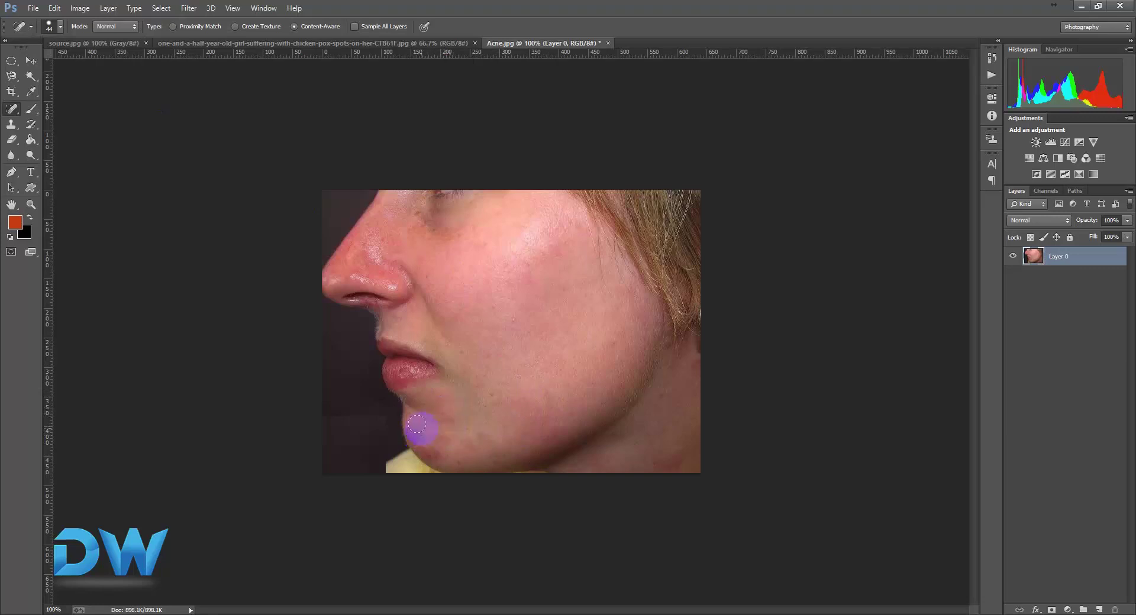
click(457, 445)
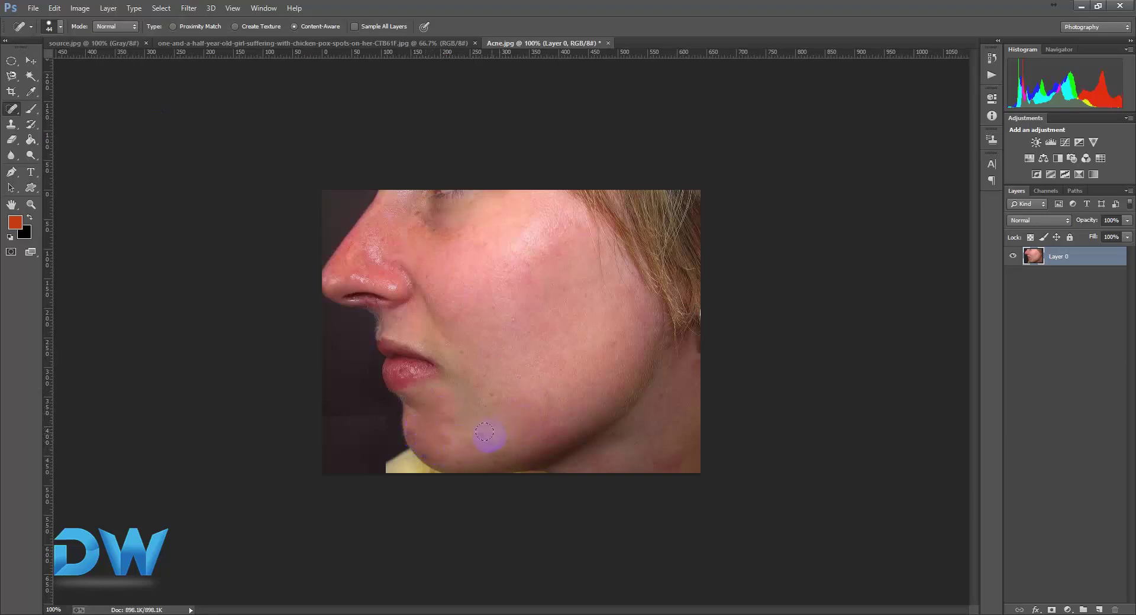
click(484, 449)
click(436, 438)
click(436, 416)
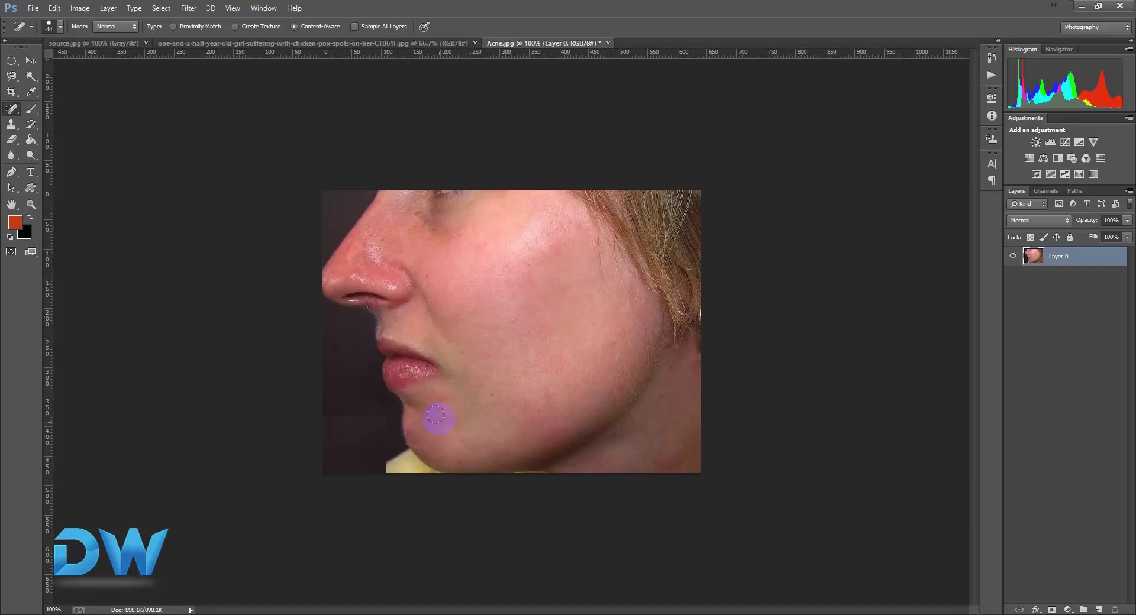
click(617, 346)
click(555, 255)
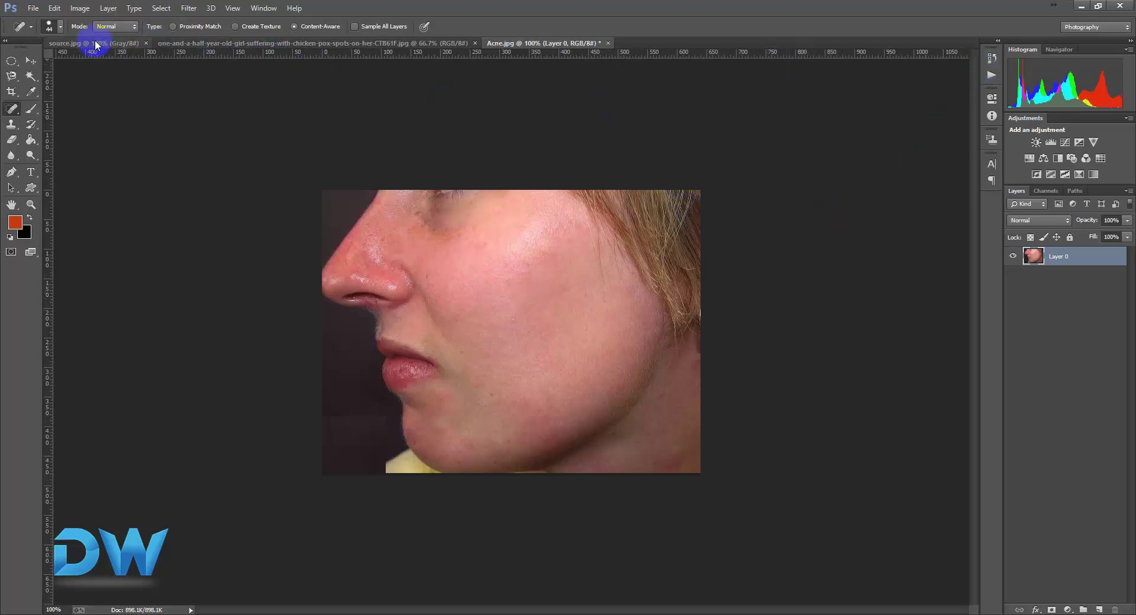
Switch to the chicken-pox girl photo and dab spots on her cheeks, nose and forehead
click(178, 44)
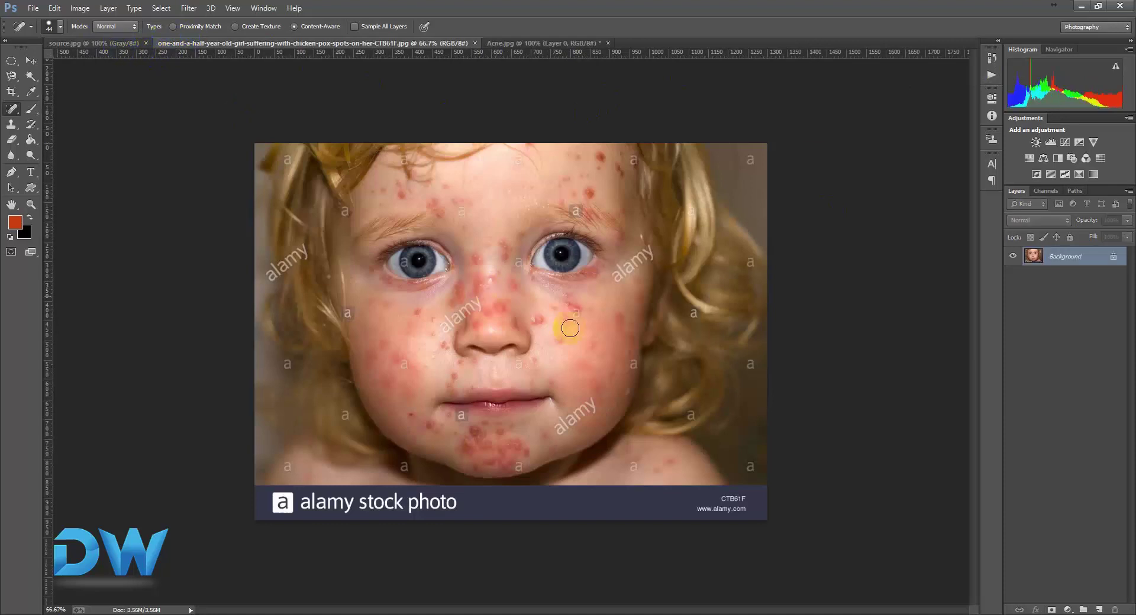
click(550, 347)
click(545, 368)
click(479, 436)
click(472, 304)
click(520, 234)
click(436, 294)
click(437, 347)
click(410, 225)
click(362, 311)
click(576, 313)
click(602, 233)
click(518, 217)
click(485, 164)
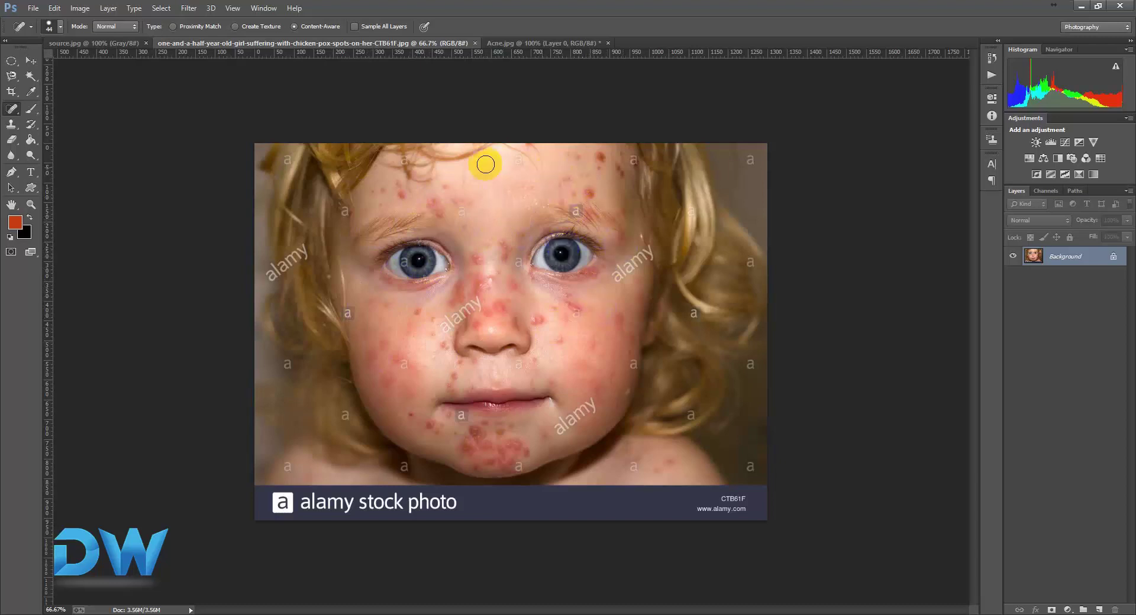
Heal more spots on her chin, cheeks, around the eyes and on the forehead
click(464, 443)
click(443, 406)
click(581, 376)
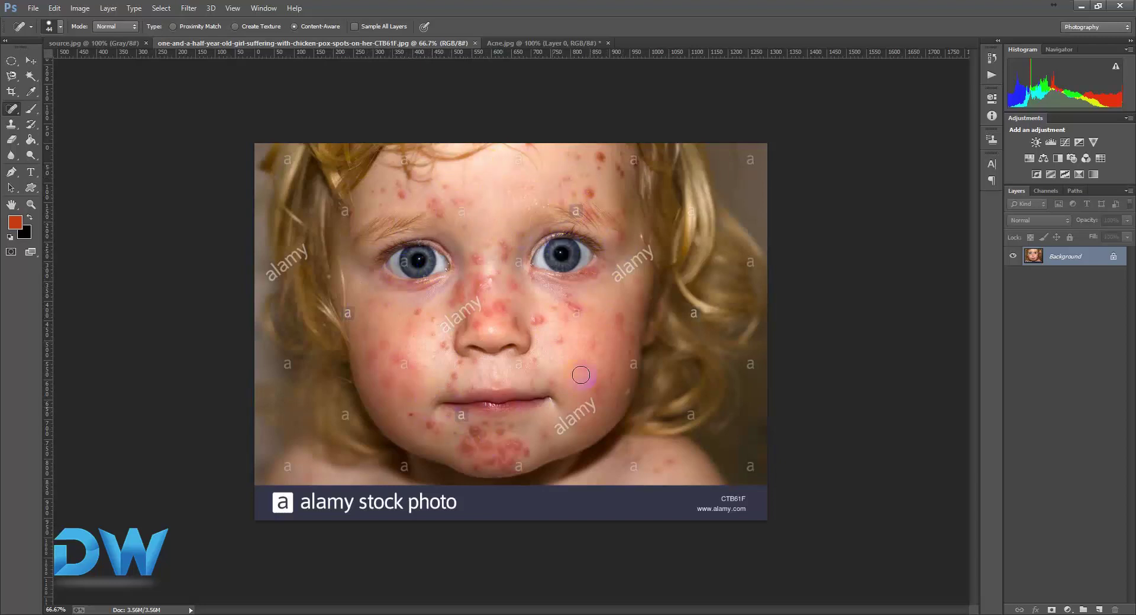
click(570, 276)
click(534, 191)
click(422, 274)
click(529, 392)
click(595, 341)
click(498, 223)
click(489, 426)
click(373, 229)
click(499, 179)
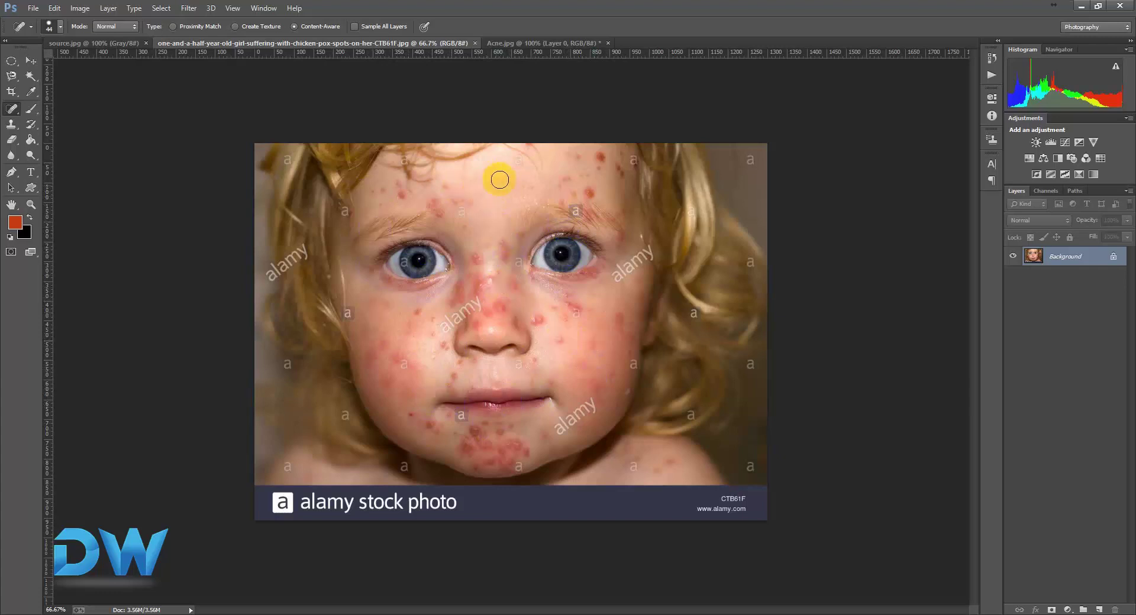
click(474, 220)
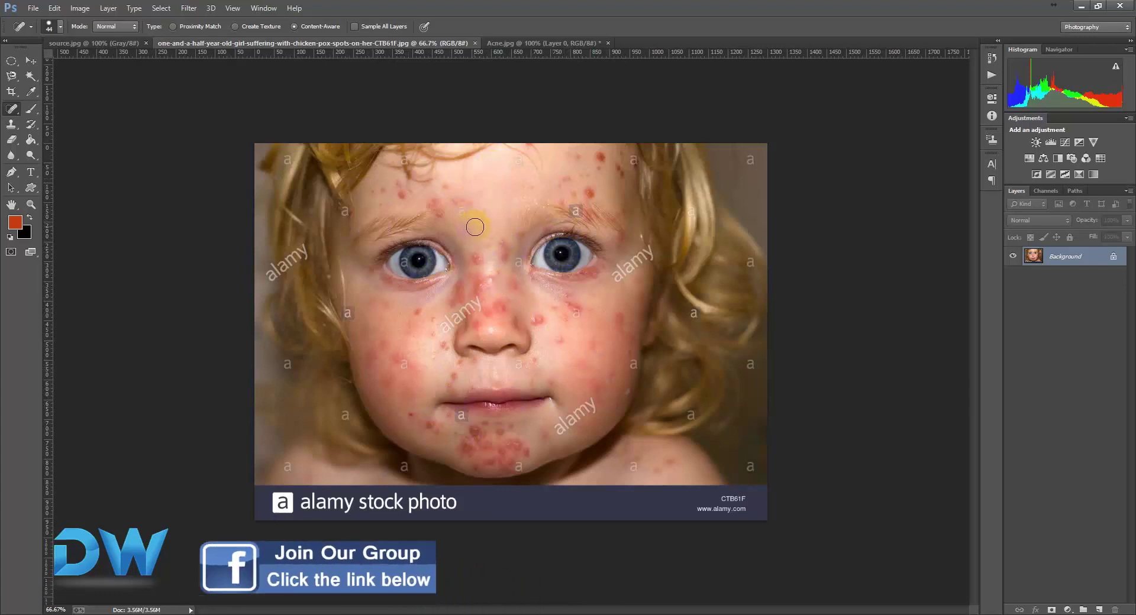
Convert the girl photo's locked Background into an editable Layer 0
right_click(1064, 262)
click(666, 201)
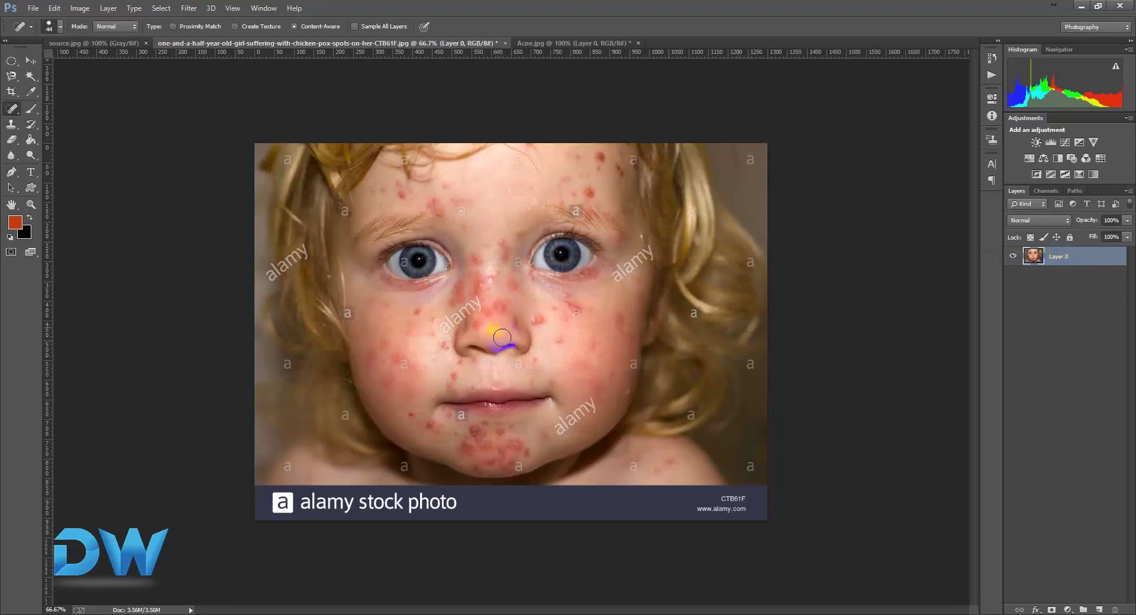
right_click(11, 109)
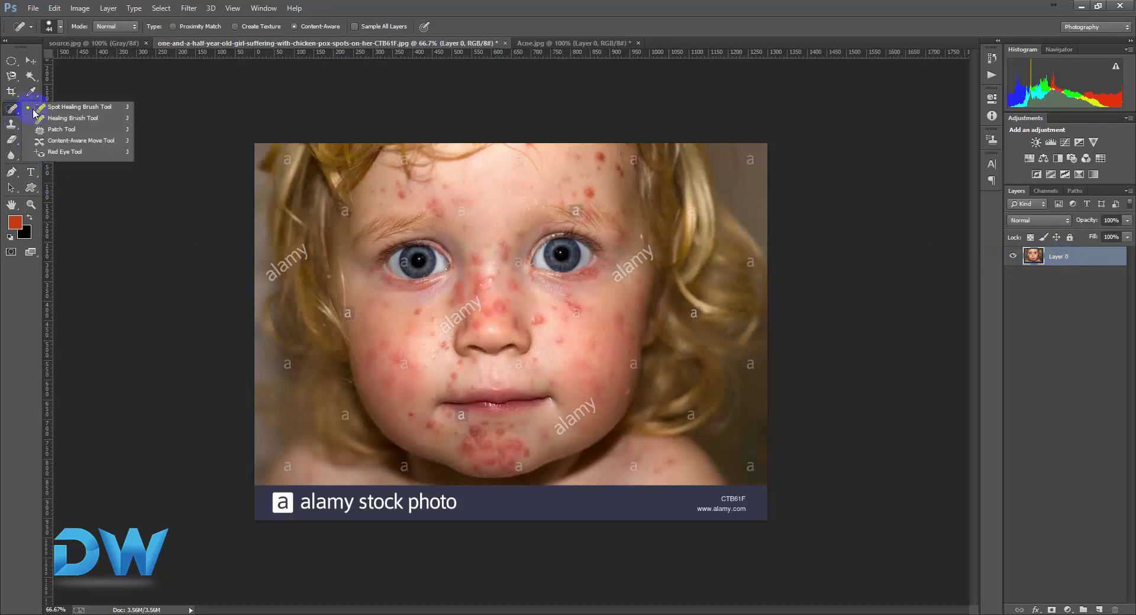
Keep the Spot Healing Brush and set its size to 45 px
click(89, 105)
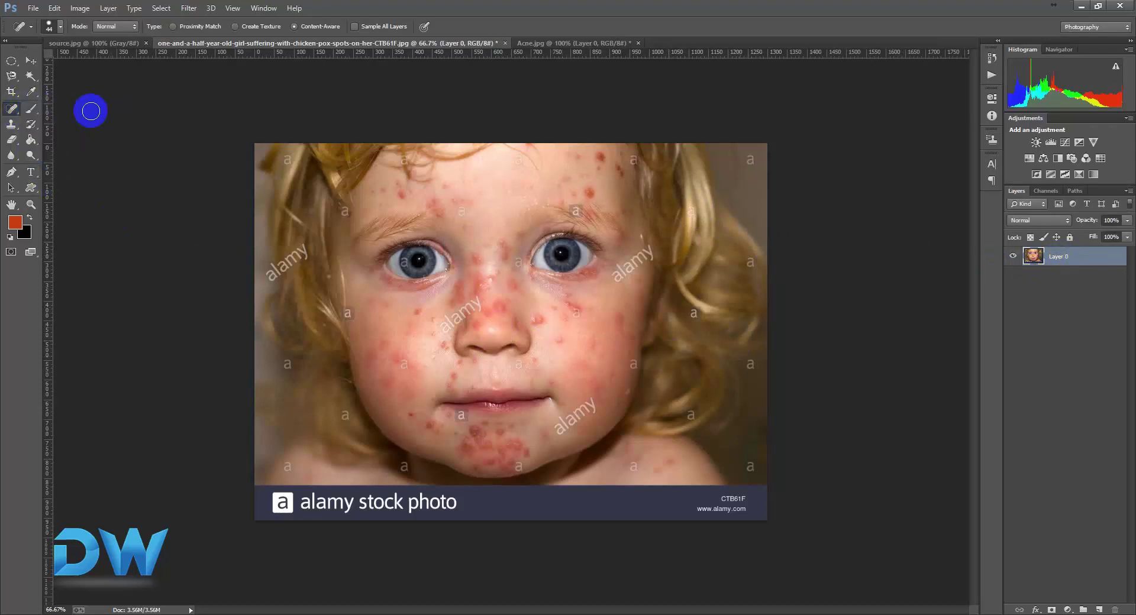
right_click(491, 203)
drag(535, 225, 538, 226)
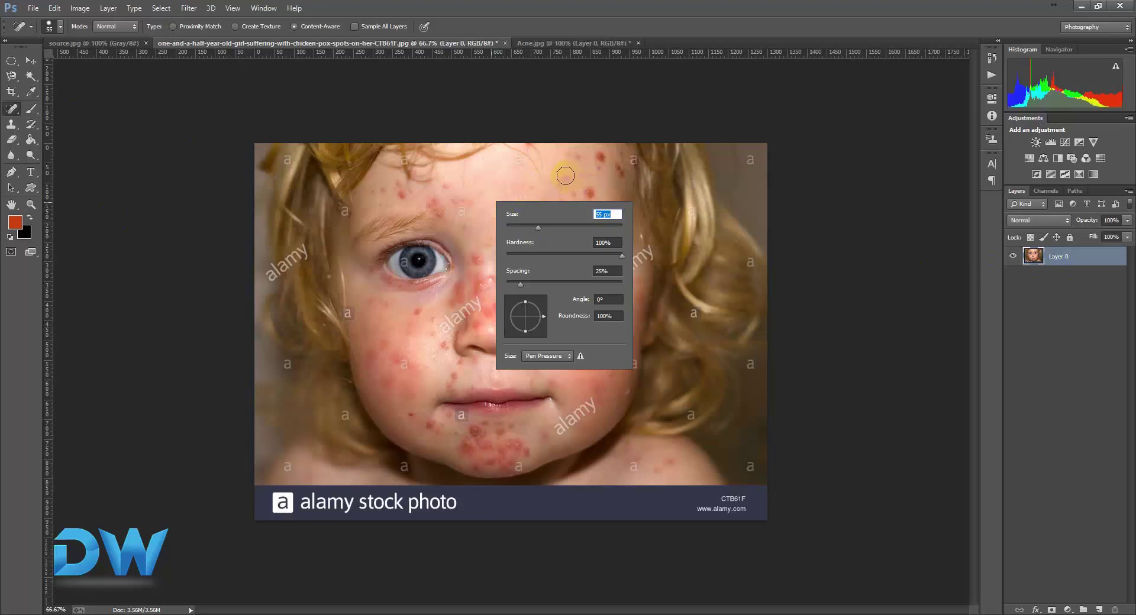
key(Return)
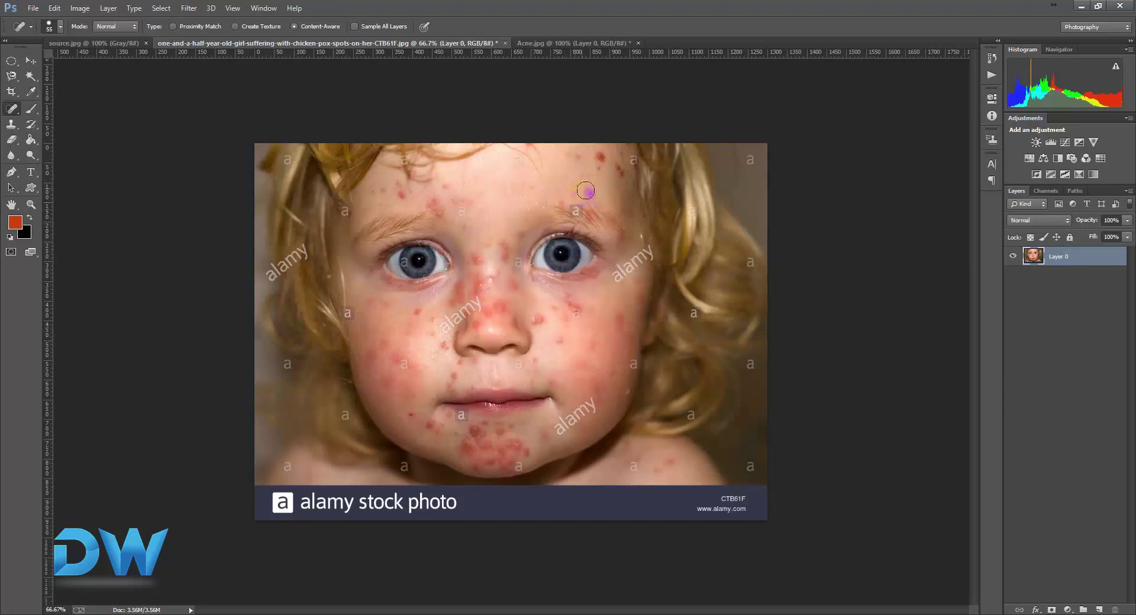
Zoom in and heal the red spots on the forehead and along the hairline
drag(587, 191, 587, 183)
click(583, 177)
click(546, 216)
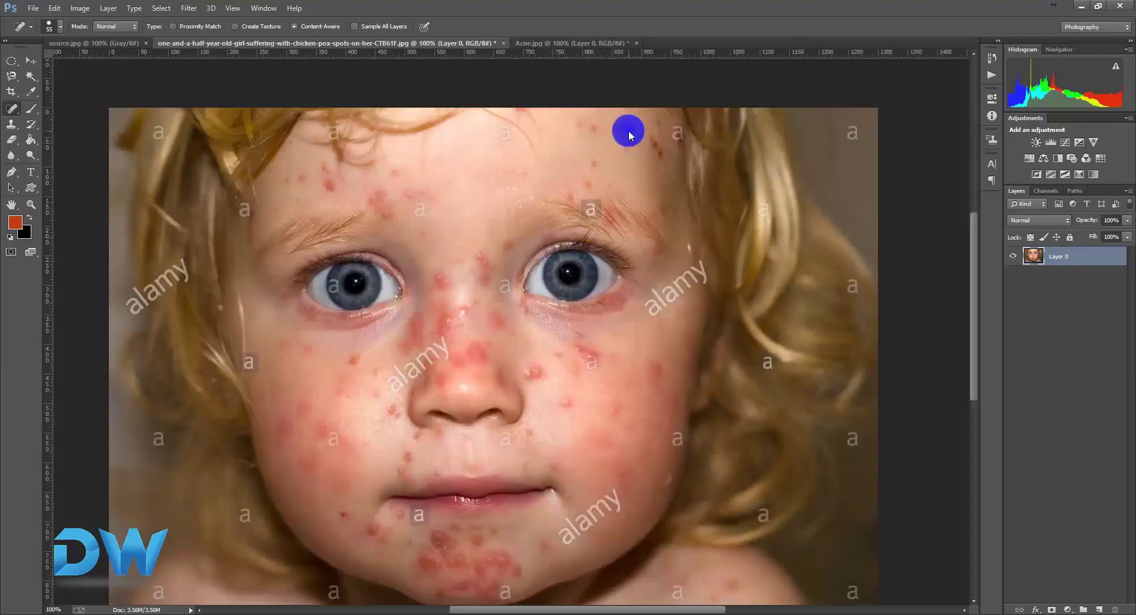
click(628, 131)
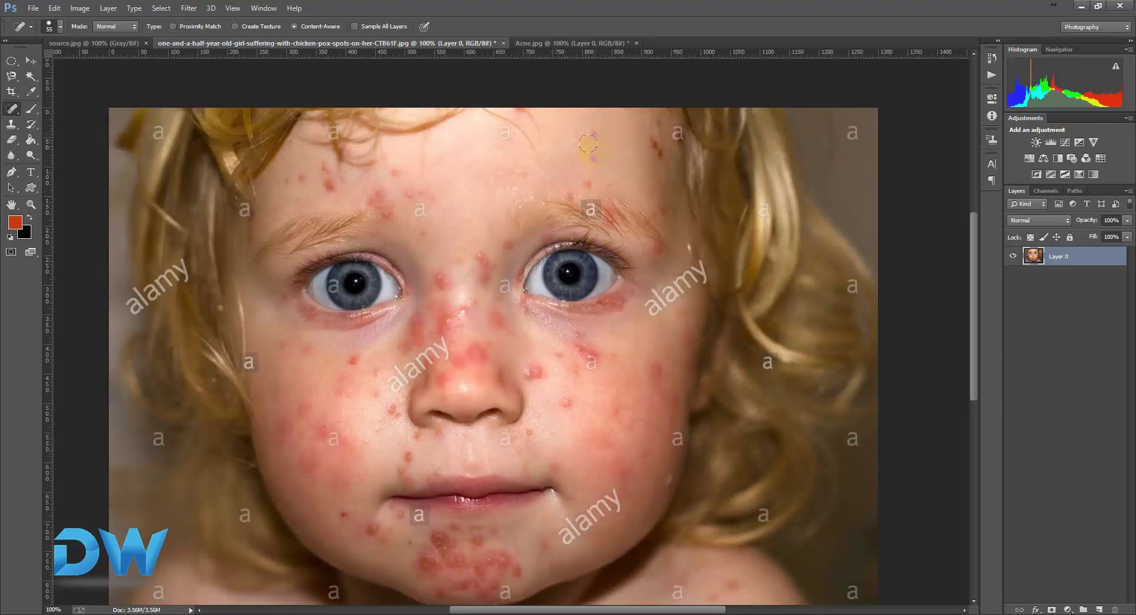
click(594, 154)
click(648, 142)
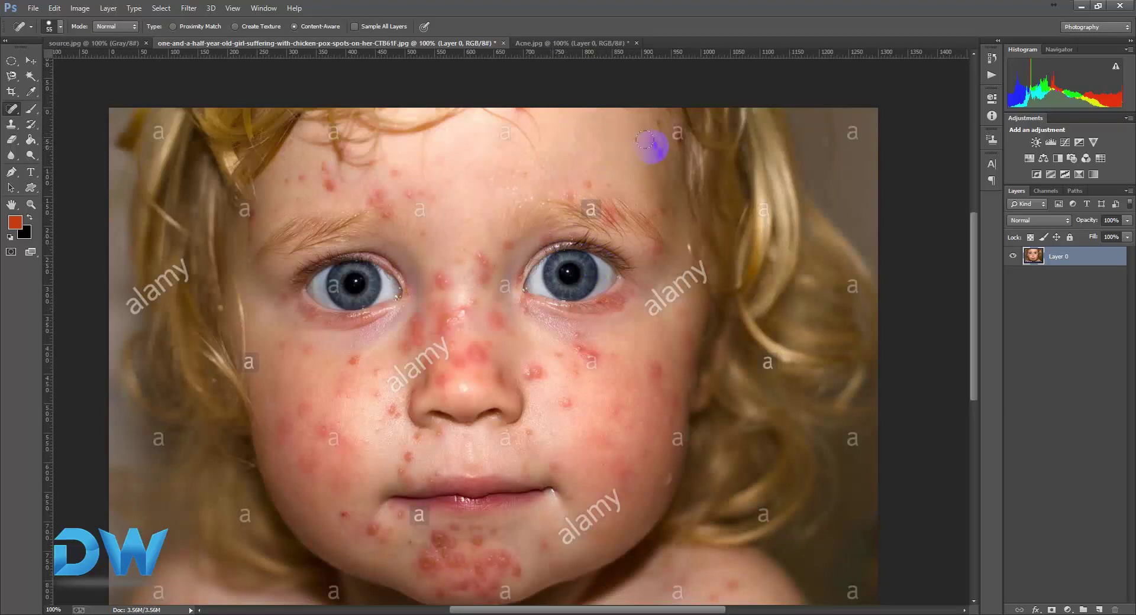
click(655, 138)
Reselect the Spot Healing Brush and heal a spot on the left forehead
click(12, 109)
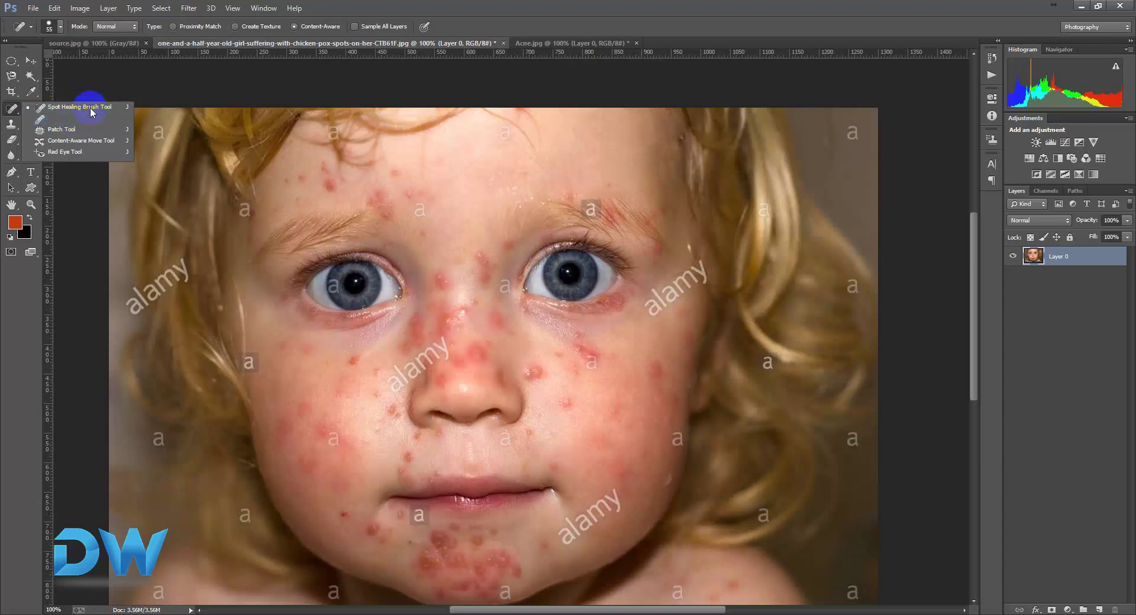
click(89, 107)
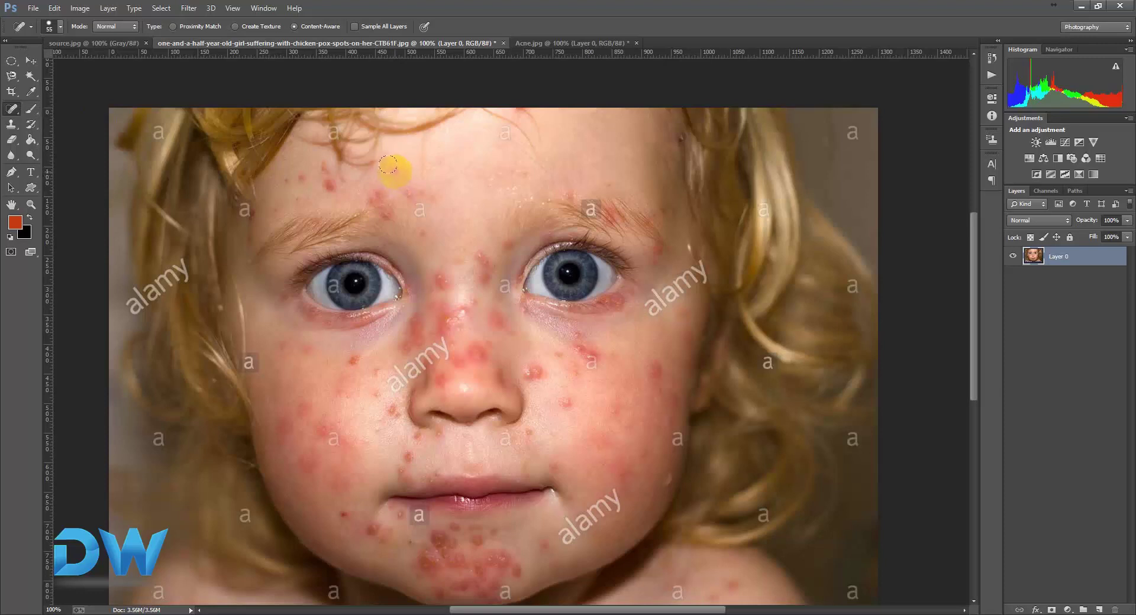
click(388, 165)
Switch to the Healing Brush and Alt-sample clean forehead skin as the source
right_click(24, 111)
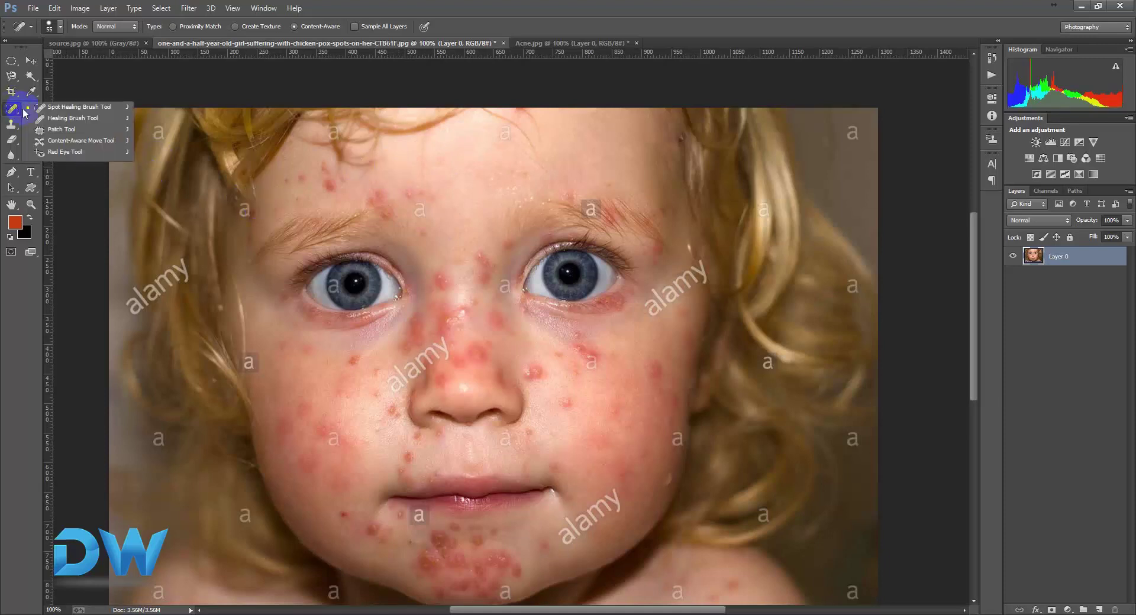
click(65, 119)
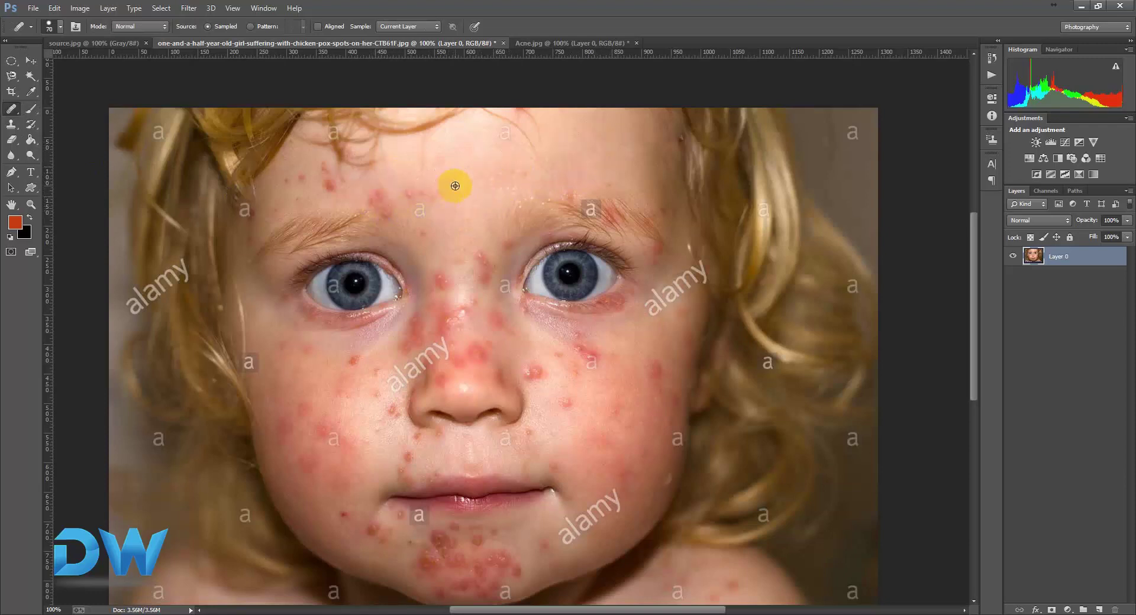
key(alt)
key(alt)
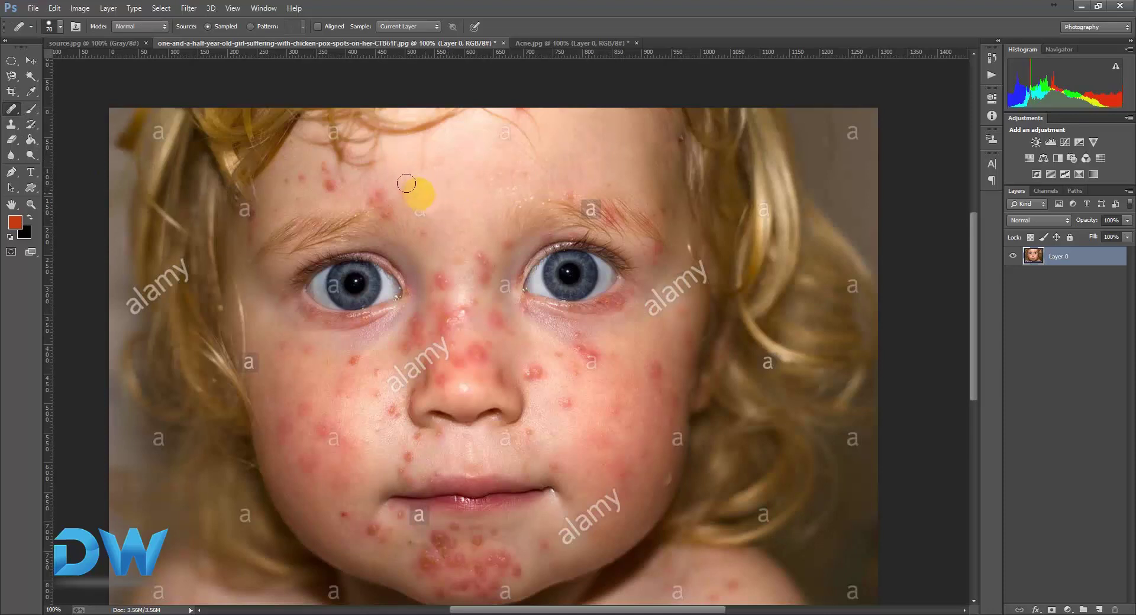
click(373, 191)
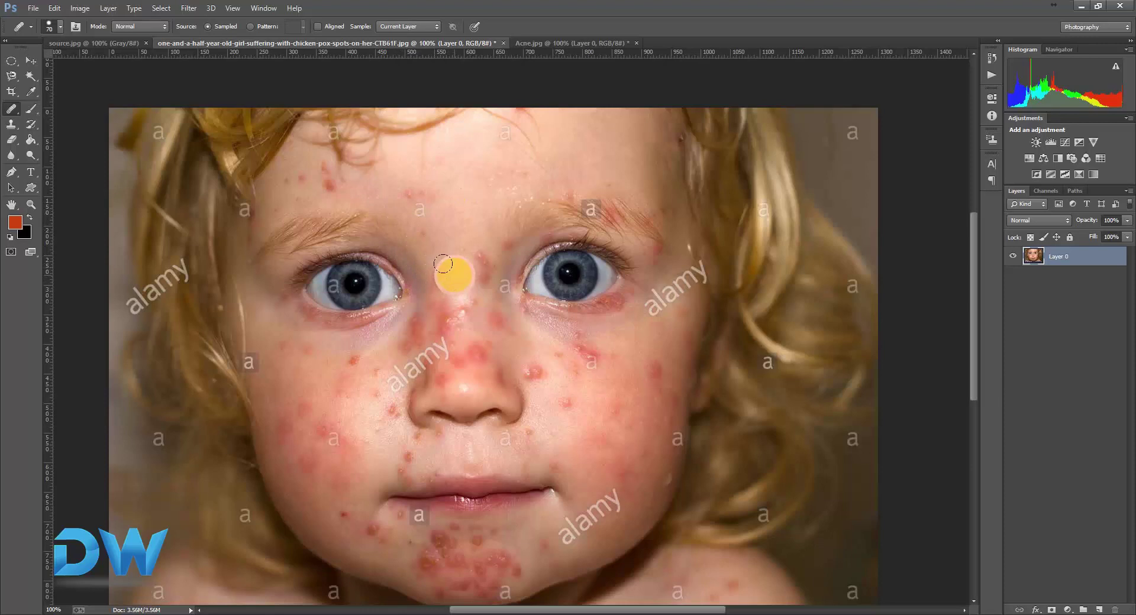
Heal the blotches and spots across the forehead, undoing one nose-bridge attempt
click(449, 277)
key(ctrl+z)
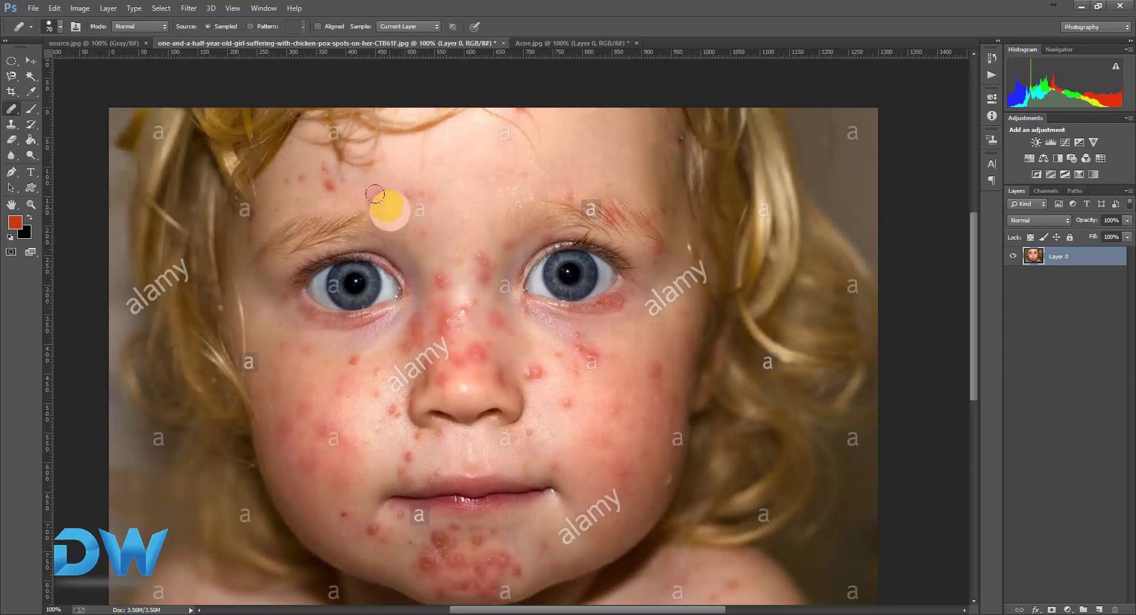
click(393, 204)
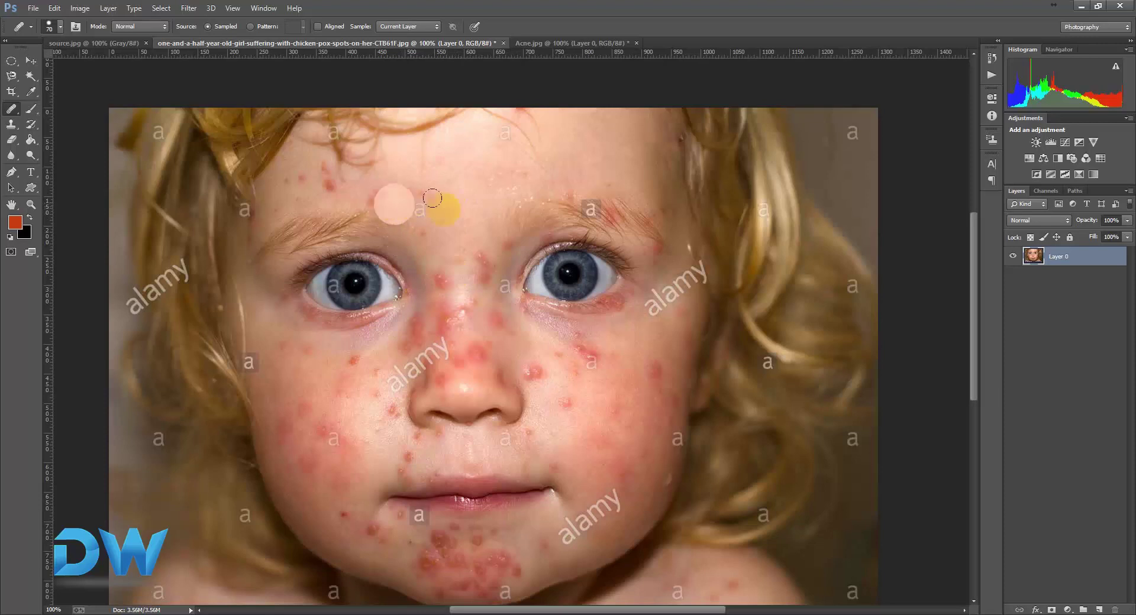
click(374, 191)
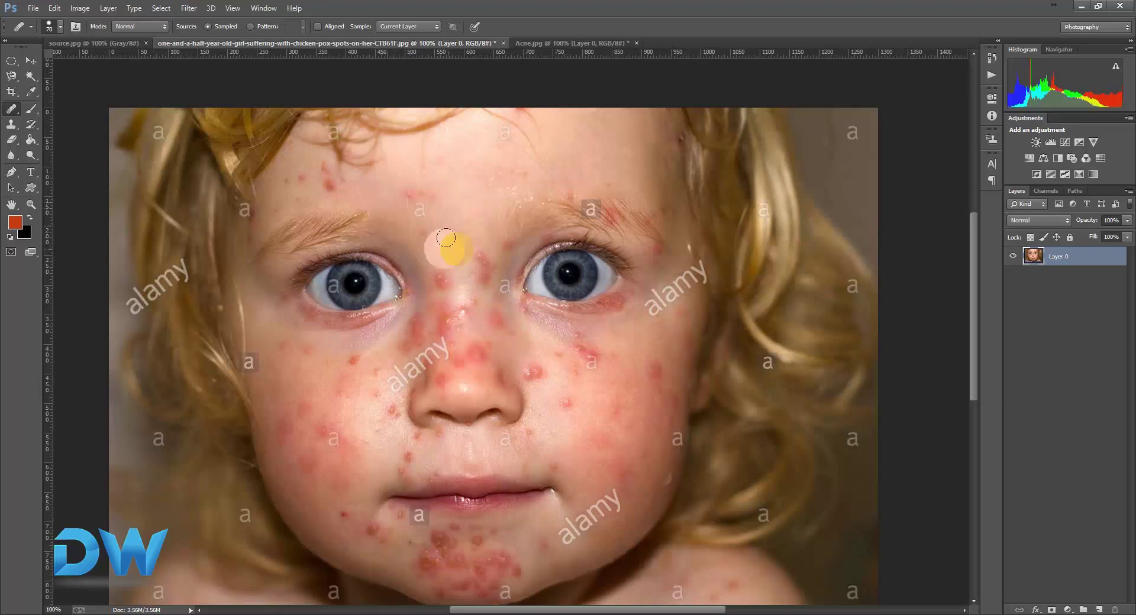
click(350, 181)
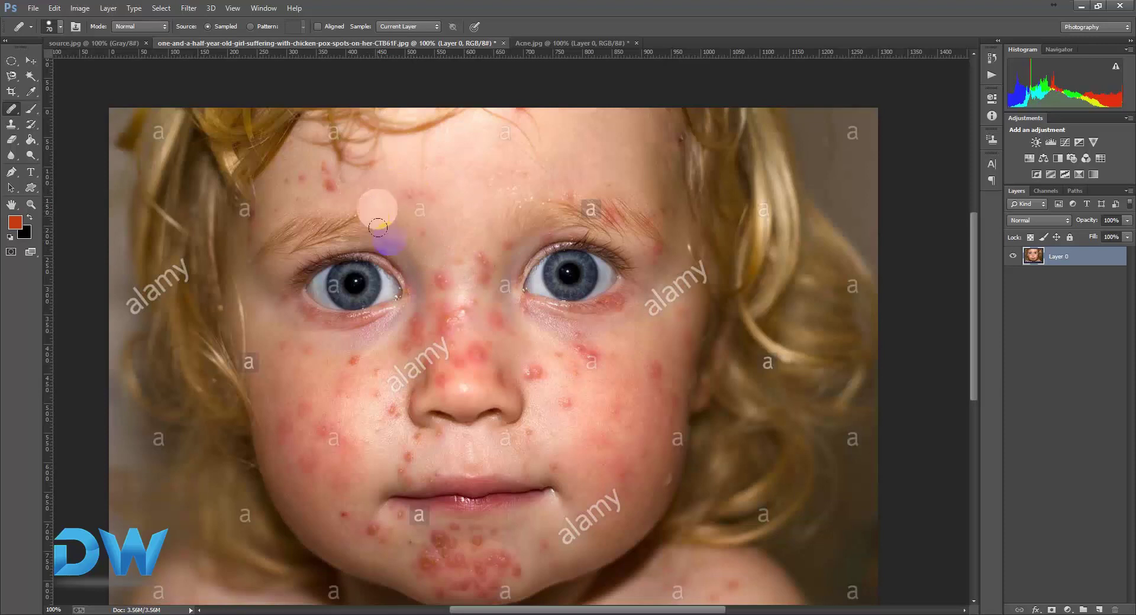
click(406, 185)
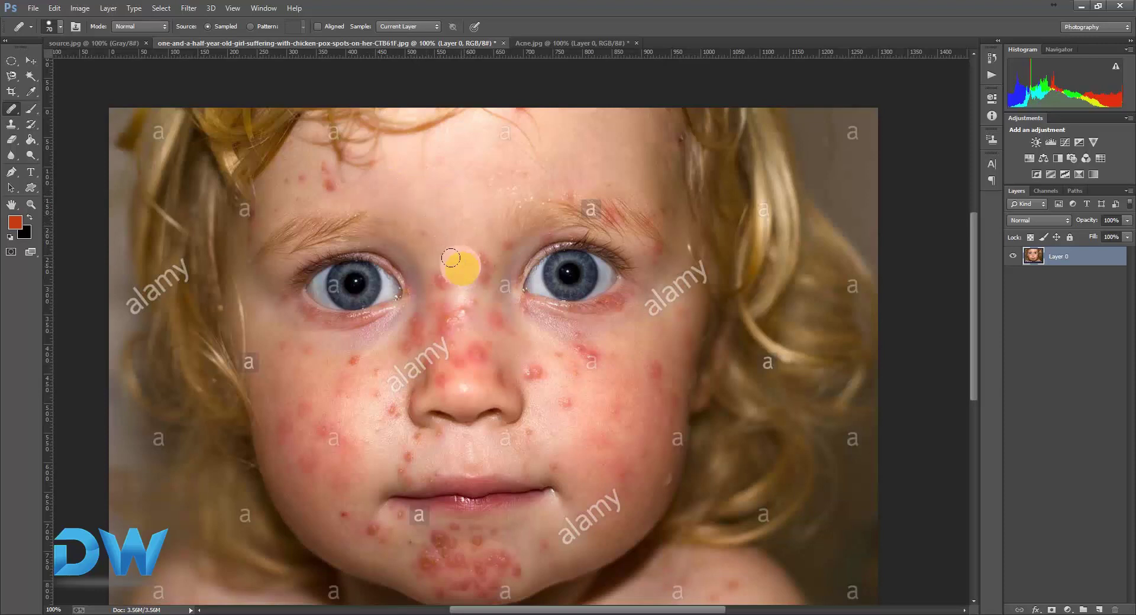
click(413, 224)
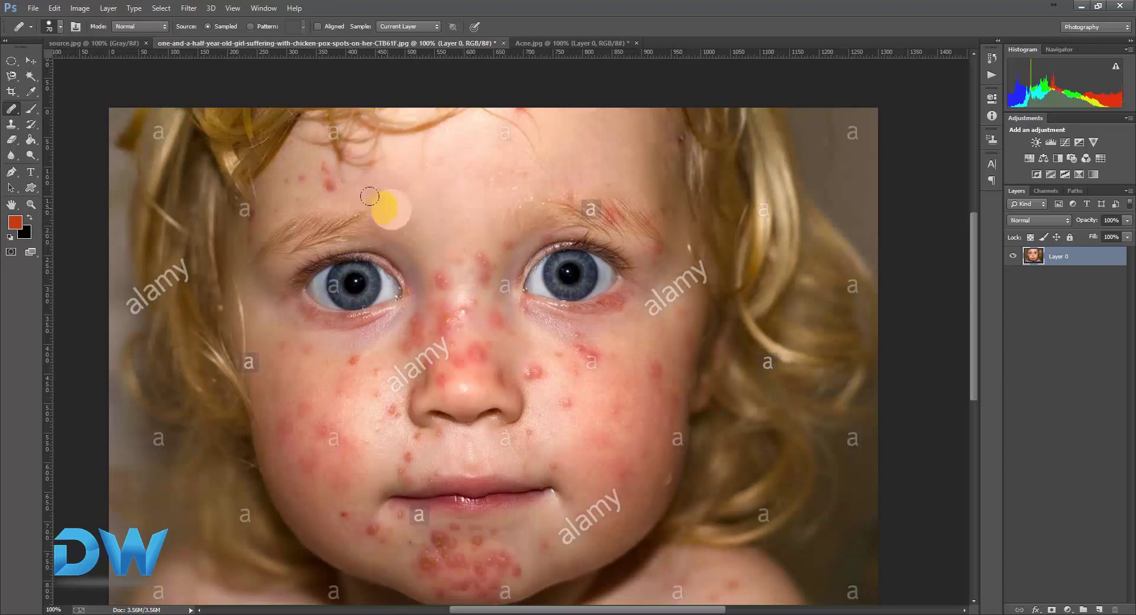
click(359, 179)
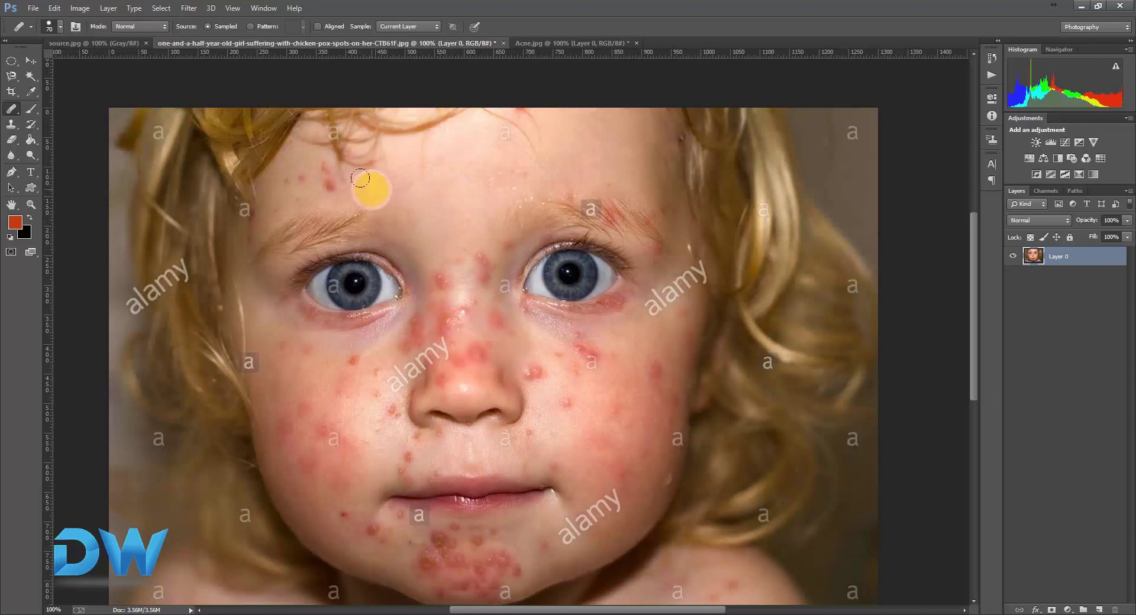
click(347, 179)
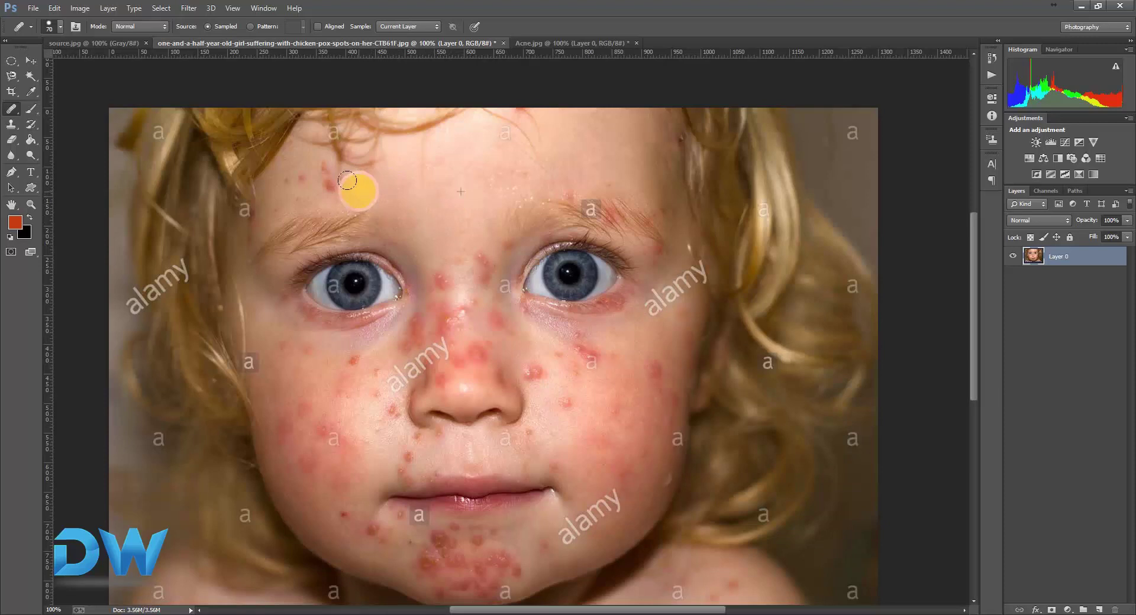
click(329, 178)
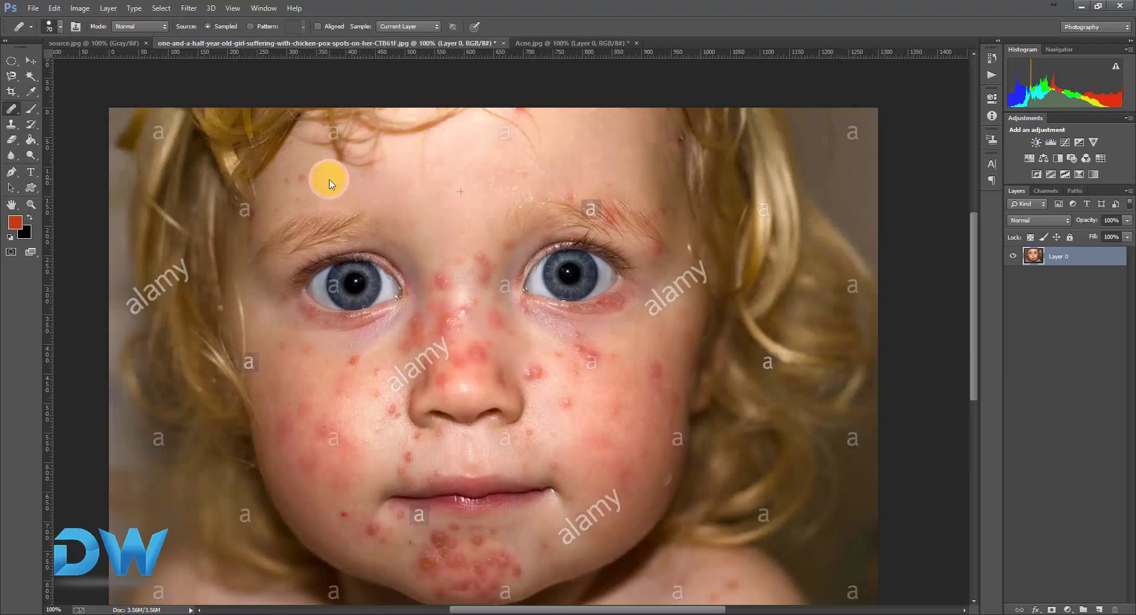
click(293, 197)
click(297, 182)
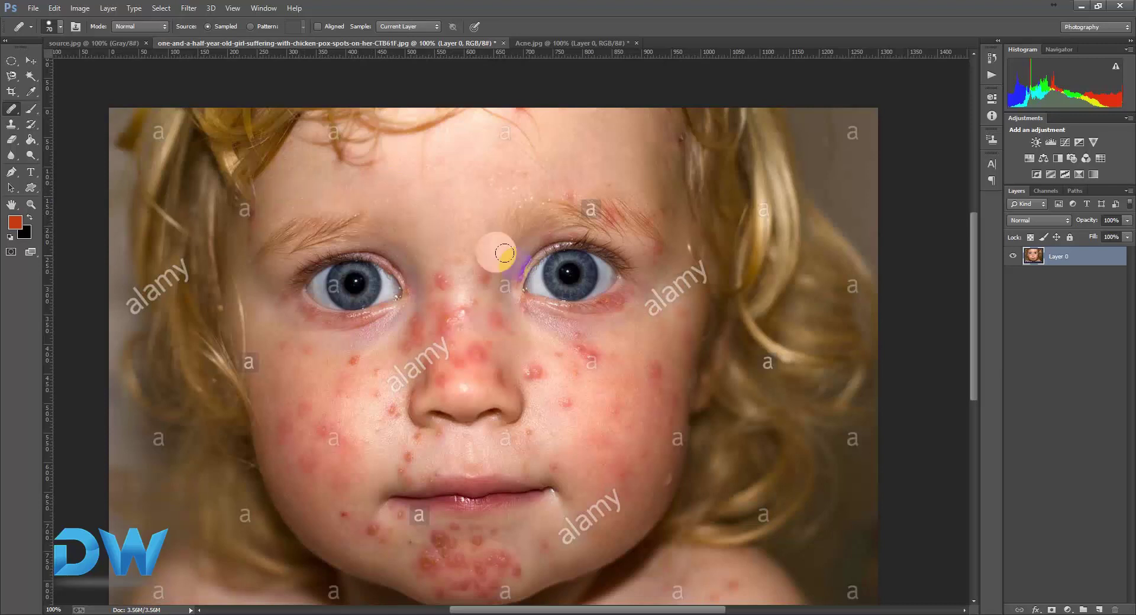
click(502, 281)
Heal the spots along the nose bridge and nose tip
click(323, 388)
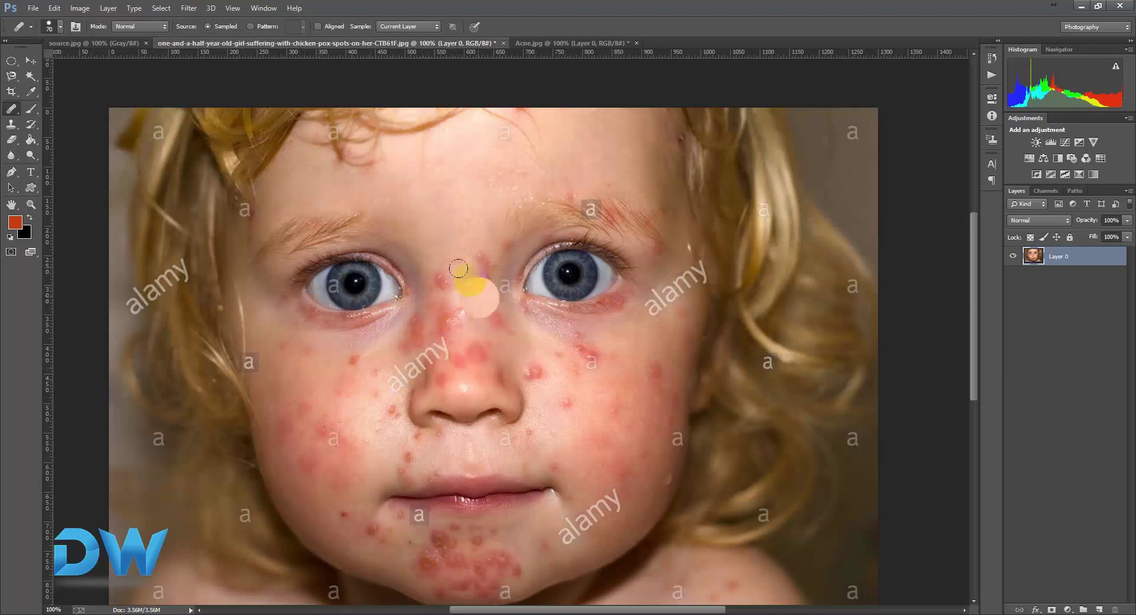
click(443, 240)
click(429, 270)
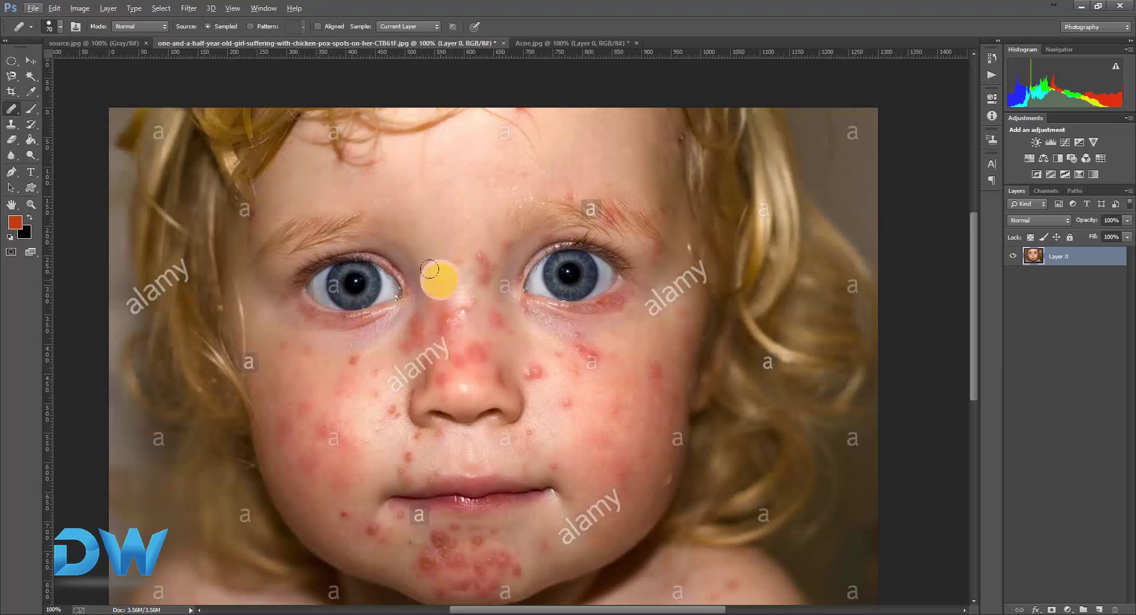
click(460, 326)
click(473, 249)
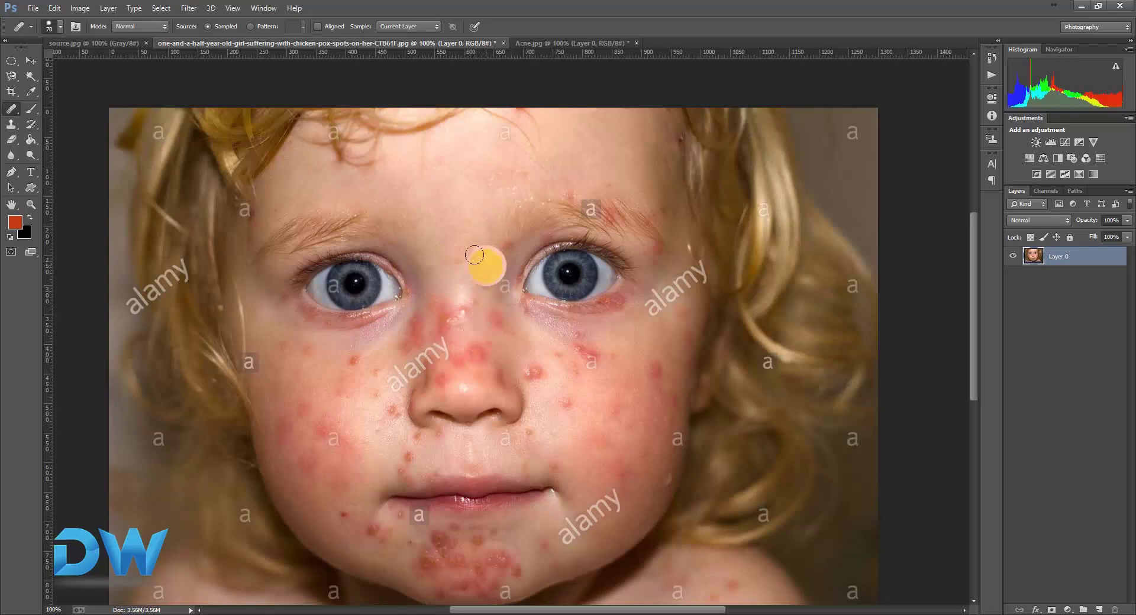
click(474, 288)
click(507, 347)
click(515, 375)
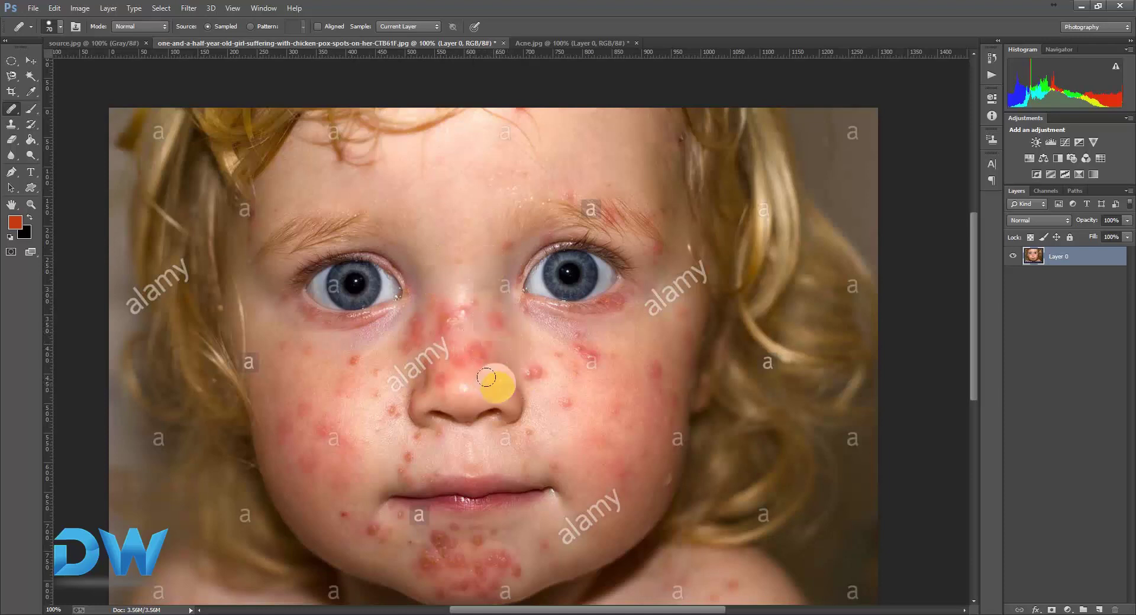
click(436, 320)
click(459, 279)
click(457, 259)
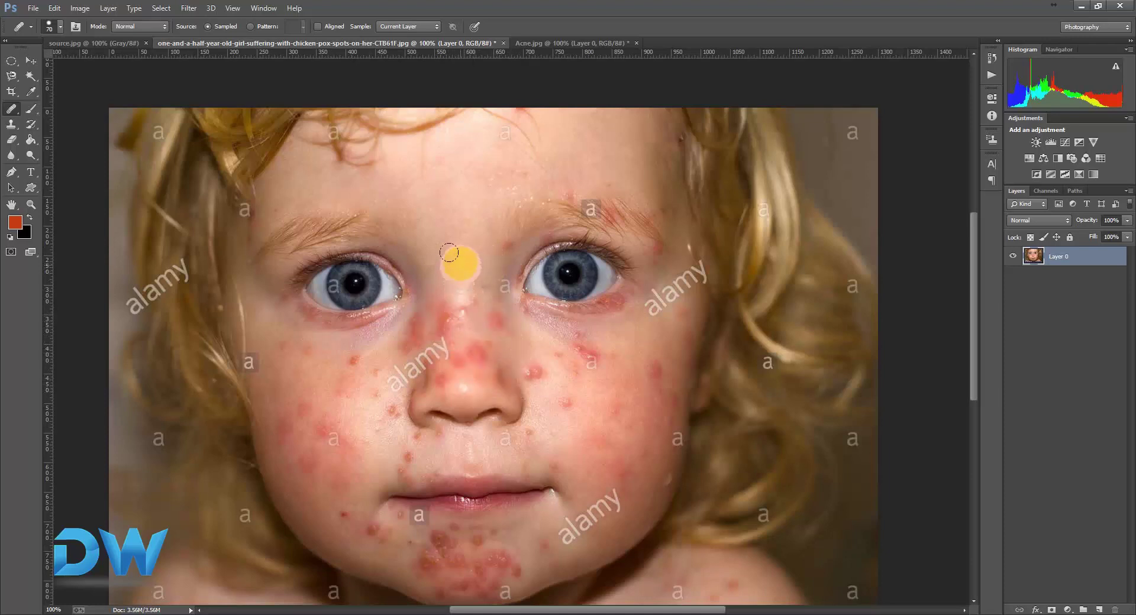
click(436, 317)
click(480, 367)
click(476, 325)
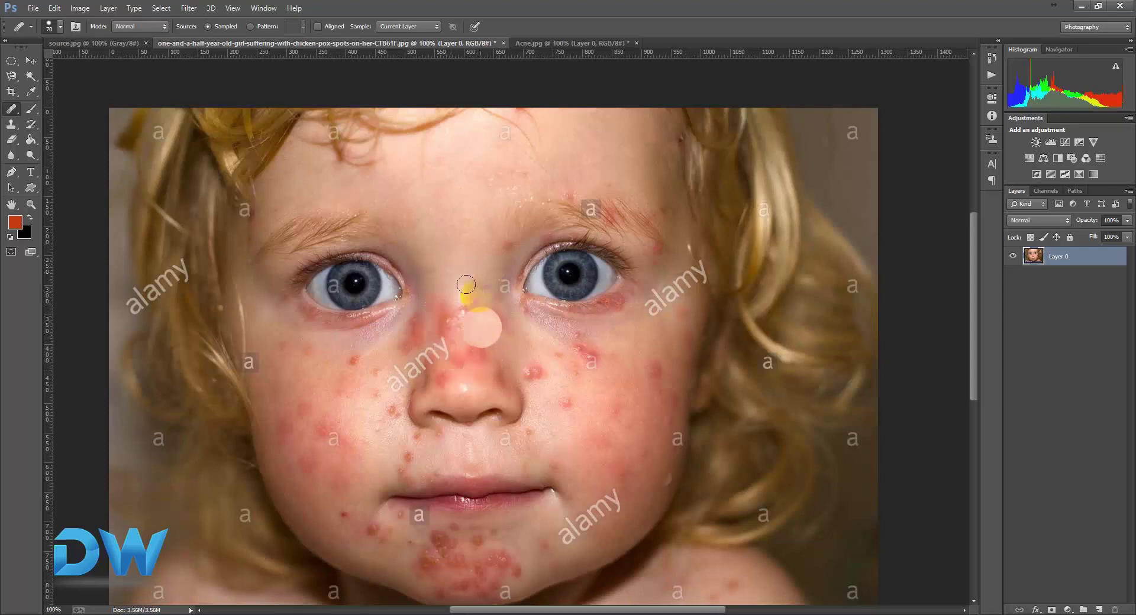
Heal spots at the brow centre, along the nose and below the left eye
click(460, 248)
click(436, 314)
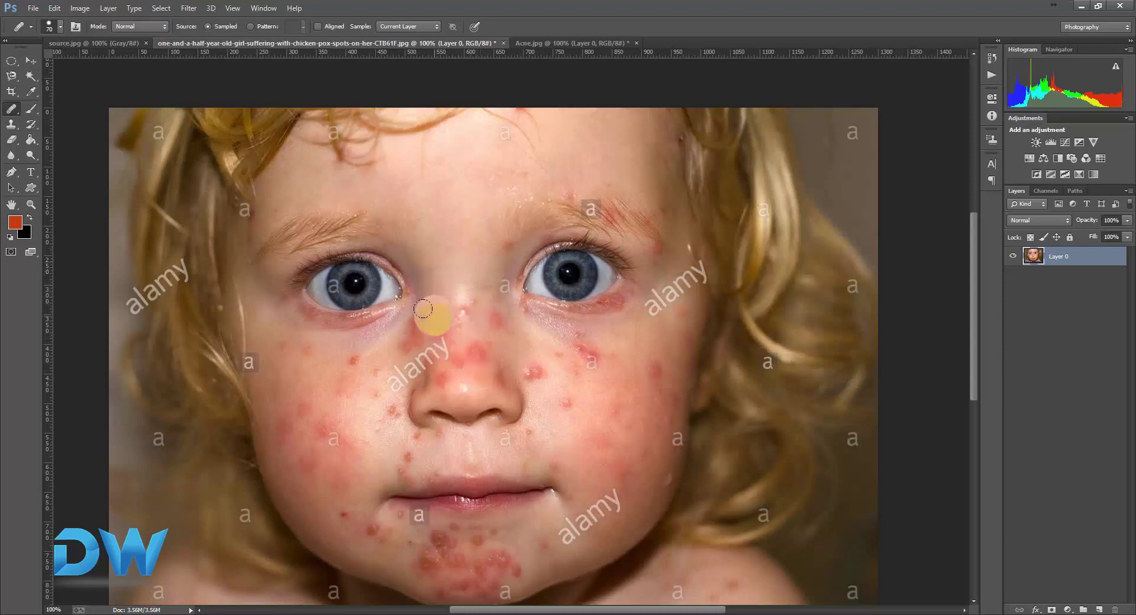
click(425, 354)
click(452, 316)
click(447, 294)
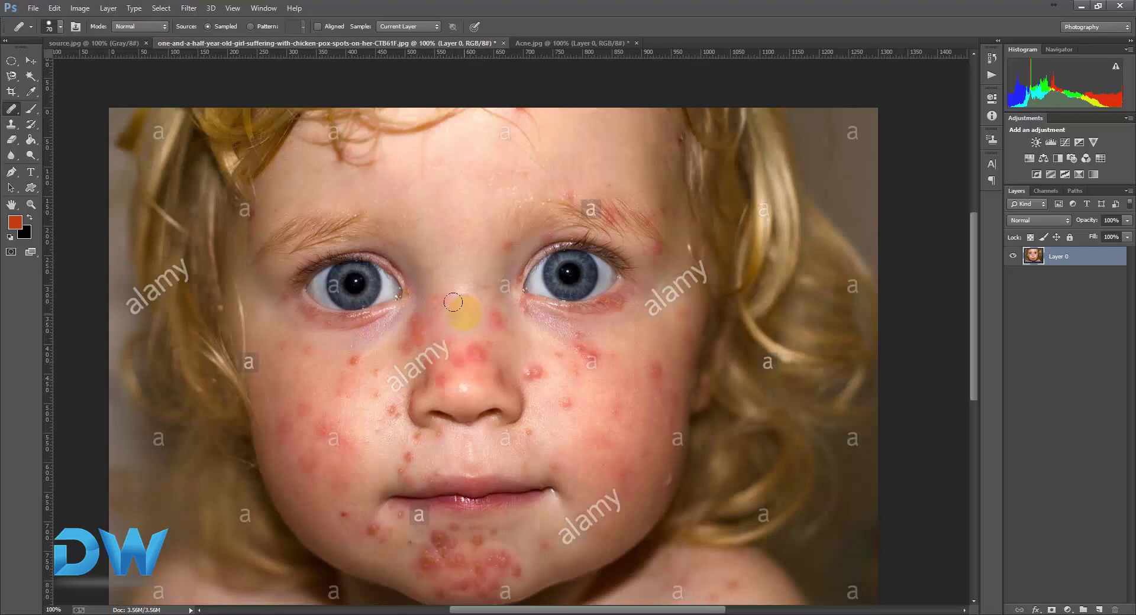
click(491, 313)
click(503, 368)
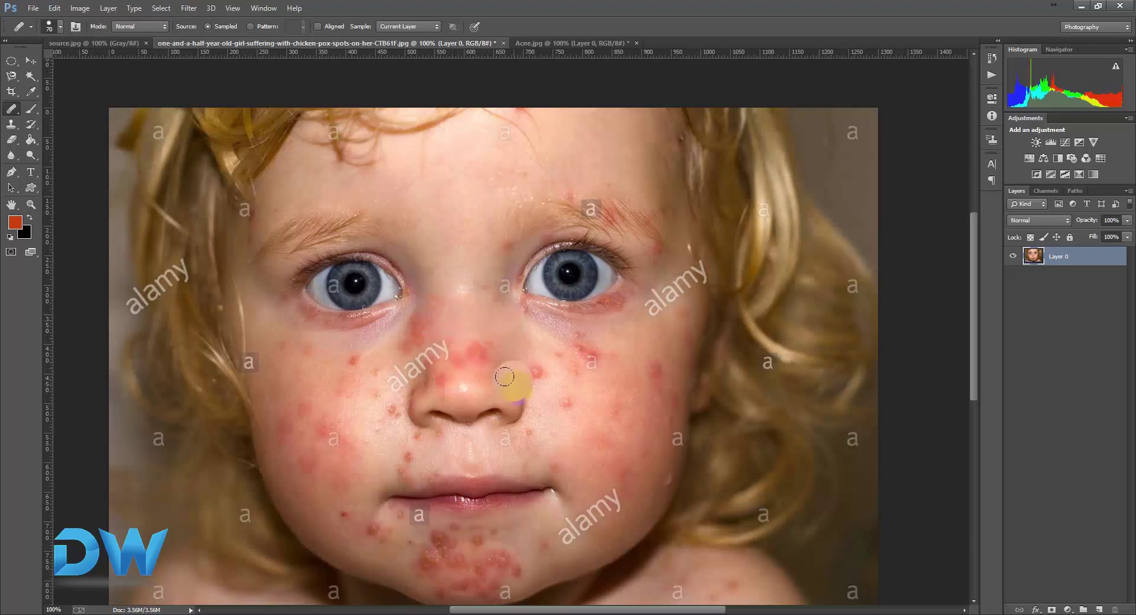
click(445, 367)
click(401, 318)
Undo the accidental watermark heal, then heal the eye-corner and lip-corner spots
click(386, 347)
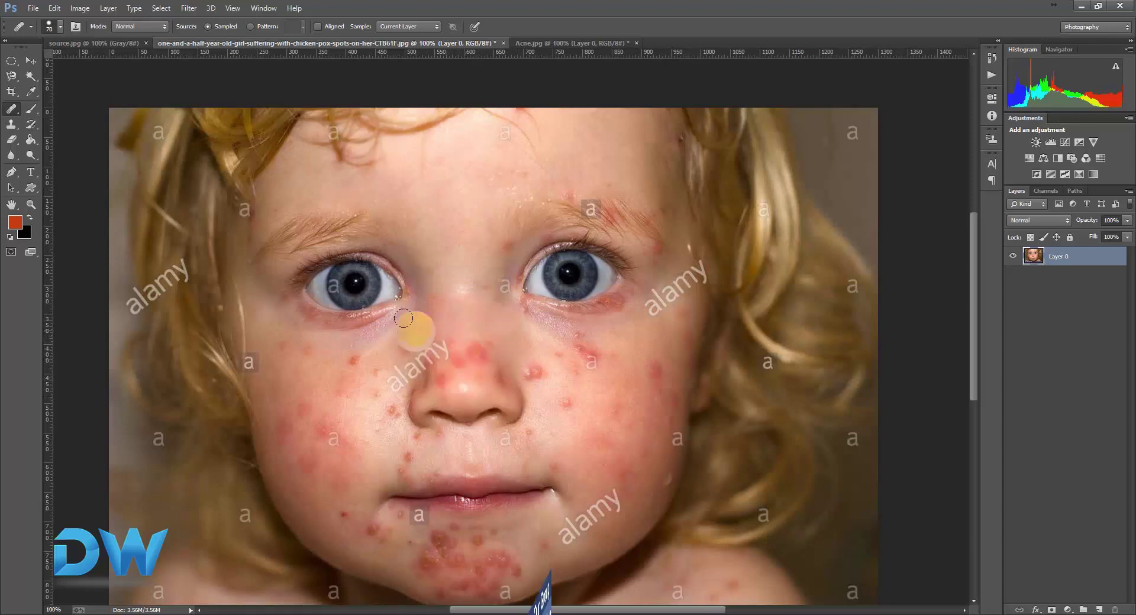
key(ctrl+z)
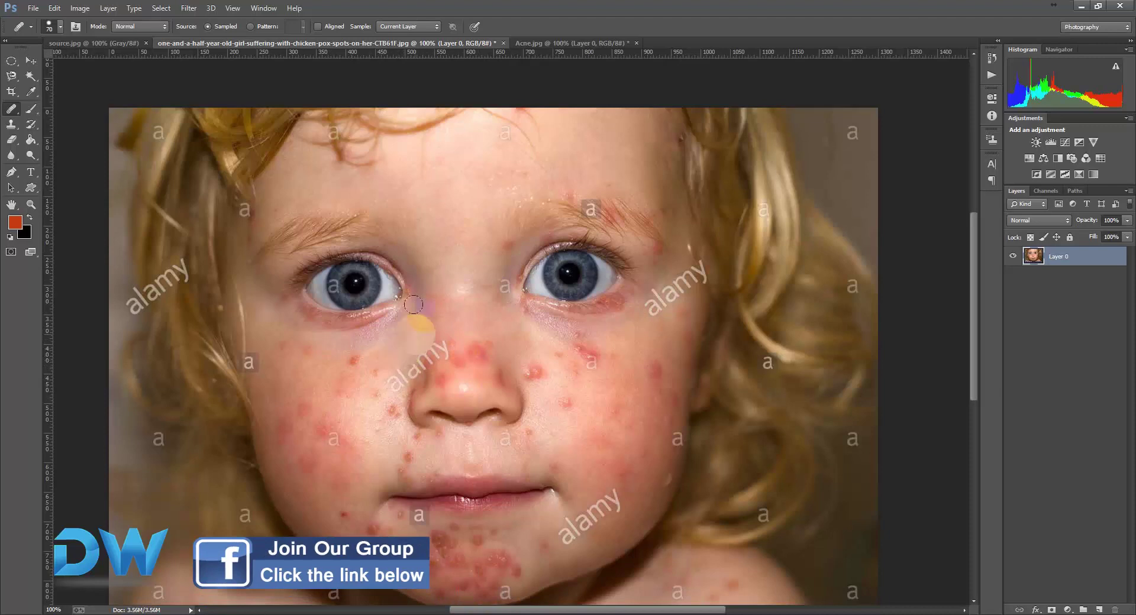
click(416, 284)
click(370, 404)
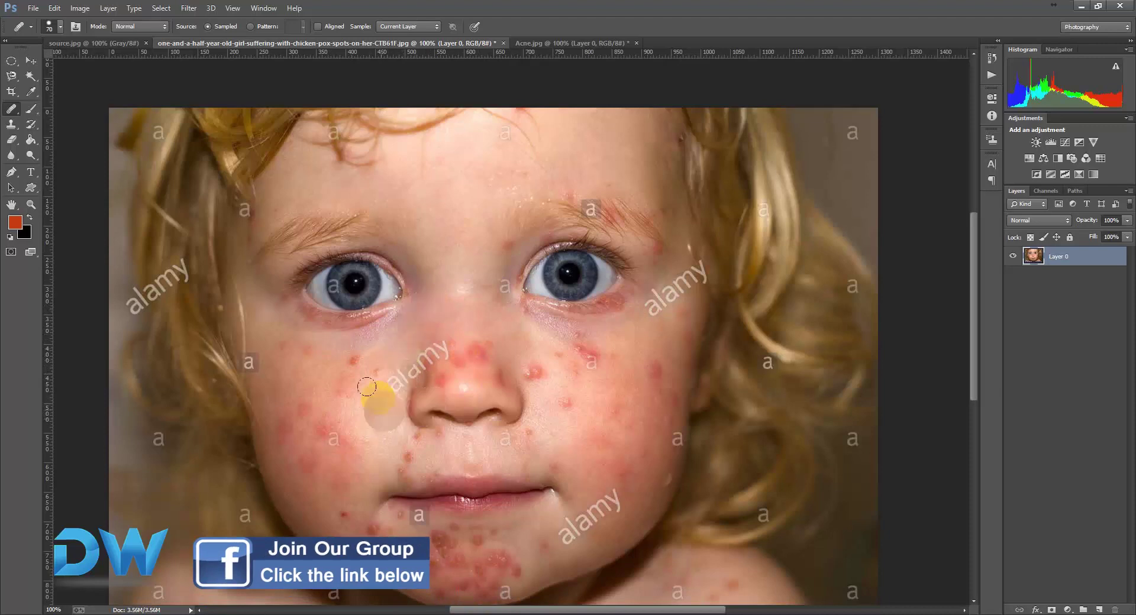
click(384, 490)
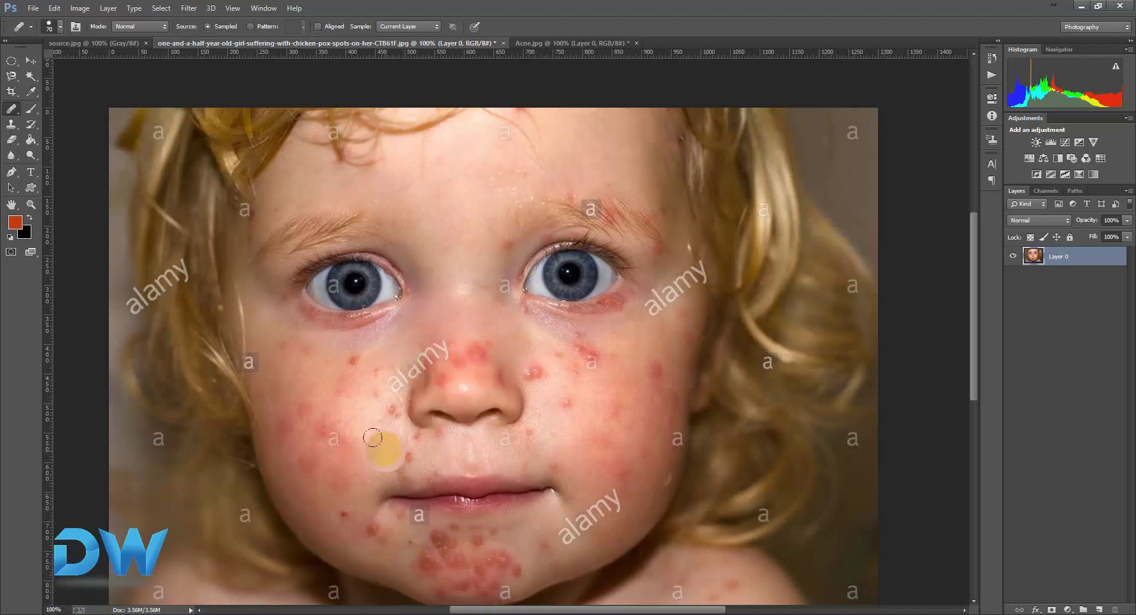
key(alt)
Resize the healing brush to 62 px and heal the spots near the left mouth corner
right_click(387, 447)
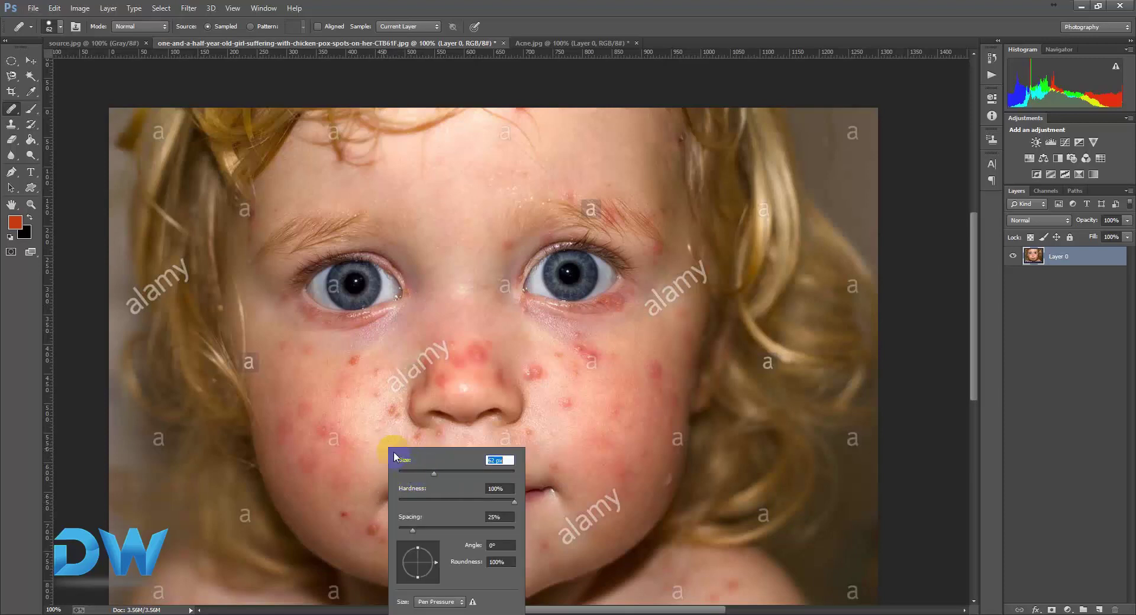
key(Return)
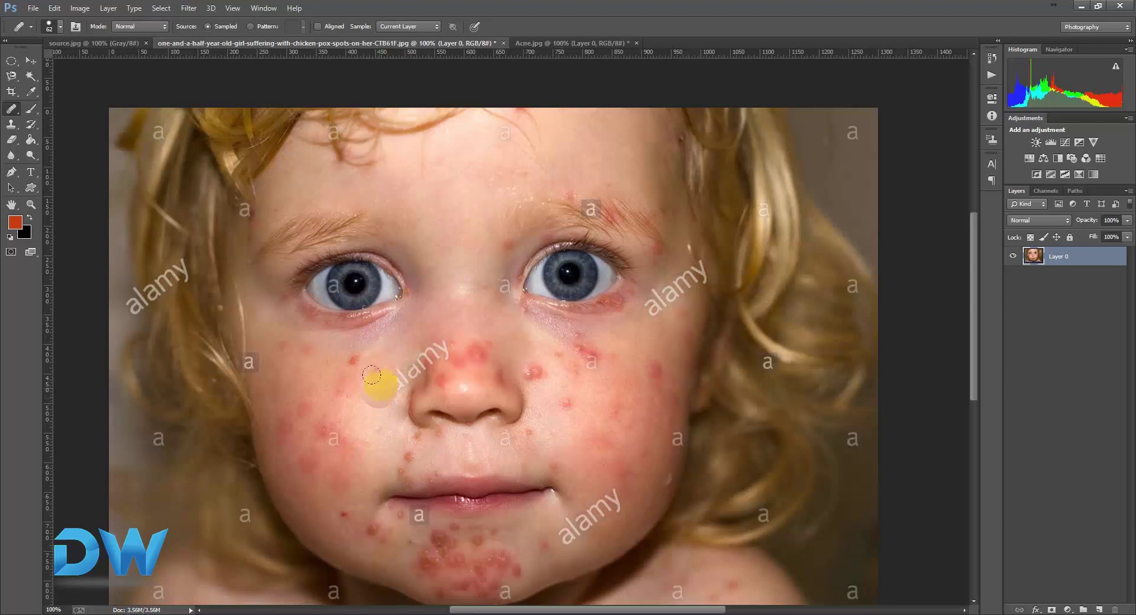
drag(392, 481, 419, 481)
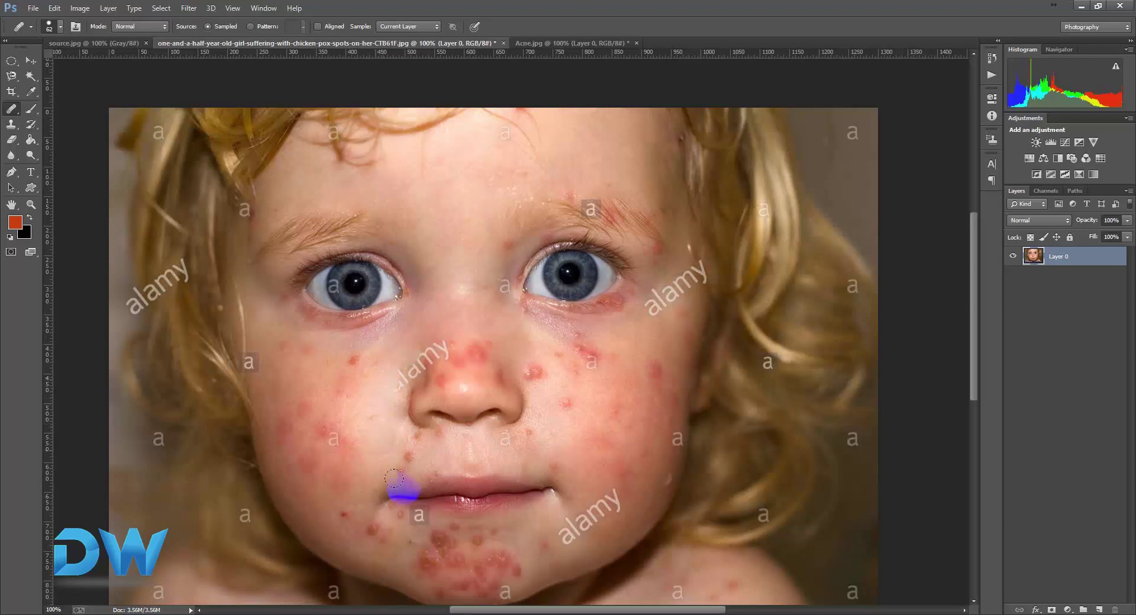
Alt-sample clean cheek skin and heal three more spots on the left cheek
alt+click(381, 428)
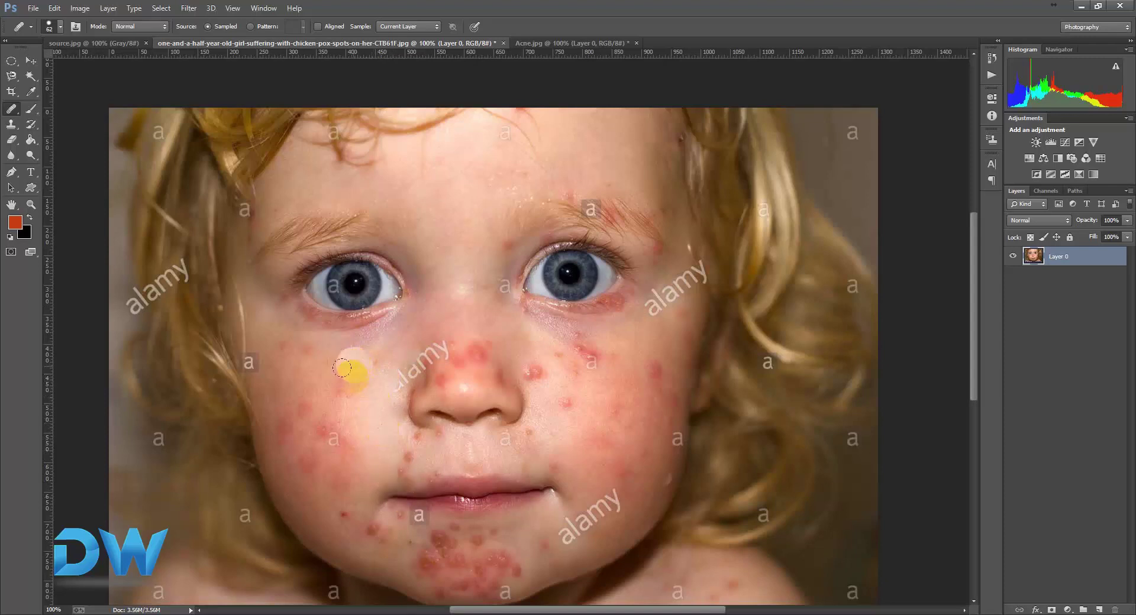
click(308, 420)
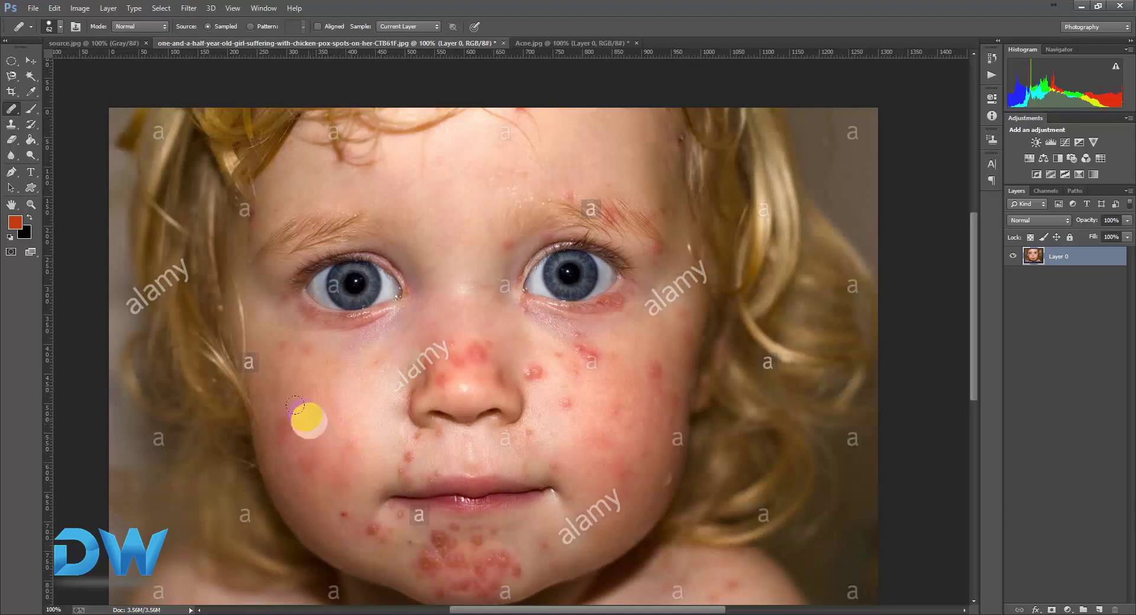
click(328, 521)
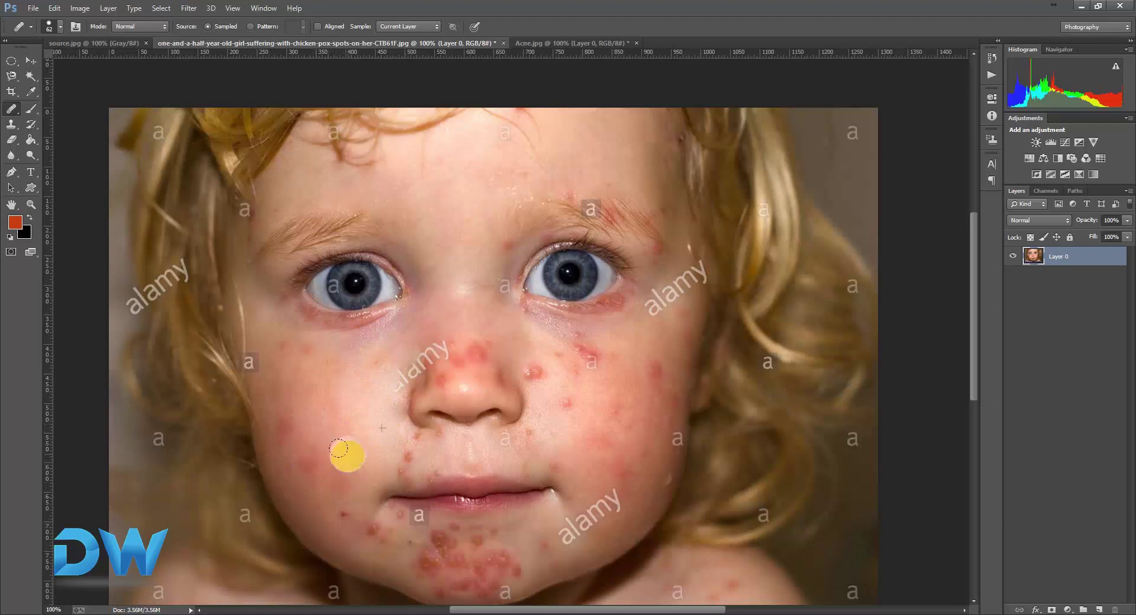
click(312, 460)
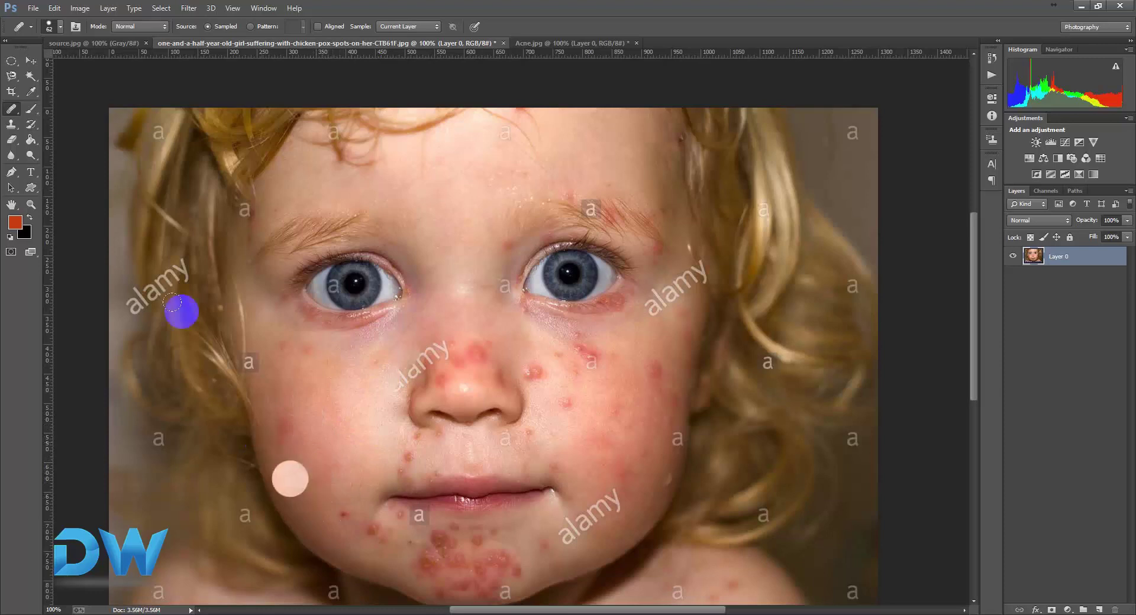
click(9, 111)
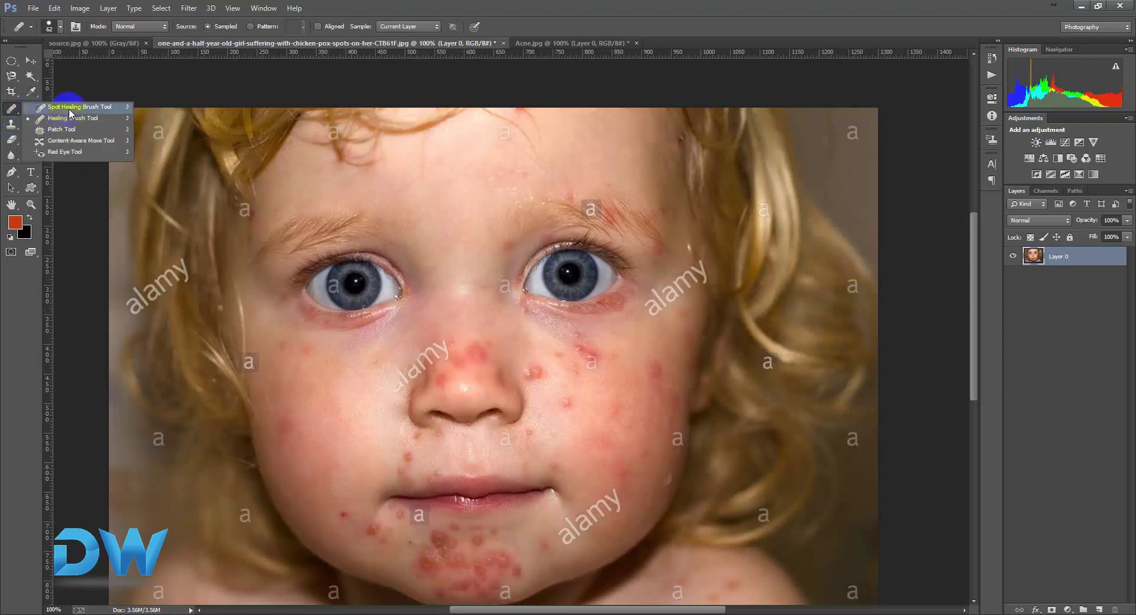
Switch to the Spot Healing Brush and dab out the spots across the left cheek
click(69, 109)
click(286, 441)
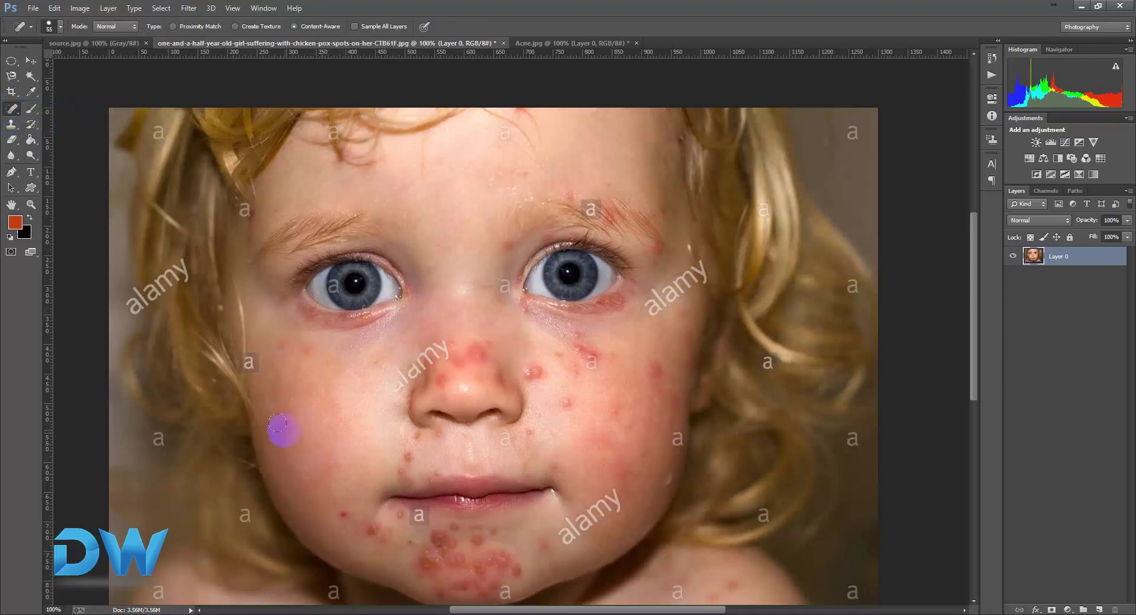
click(304, 471)
click(286, 352)
click(262, 363)
click(274, 382)
click(289, 374)
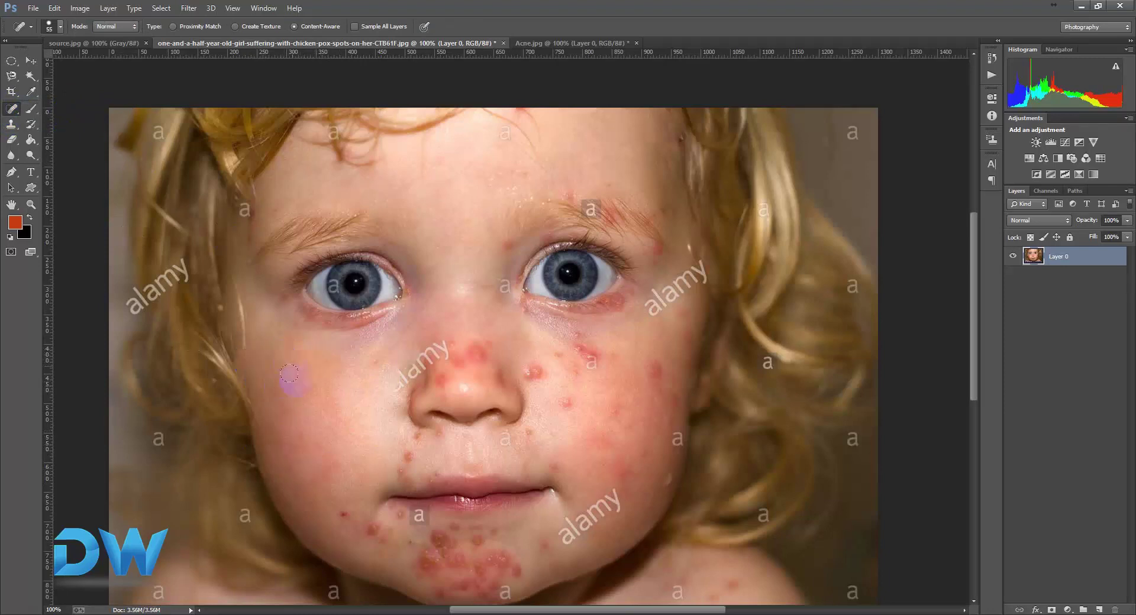
click(264, 381)
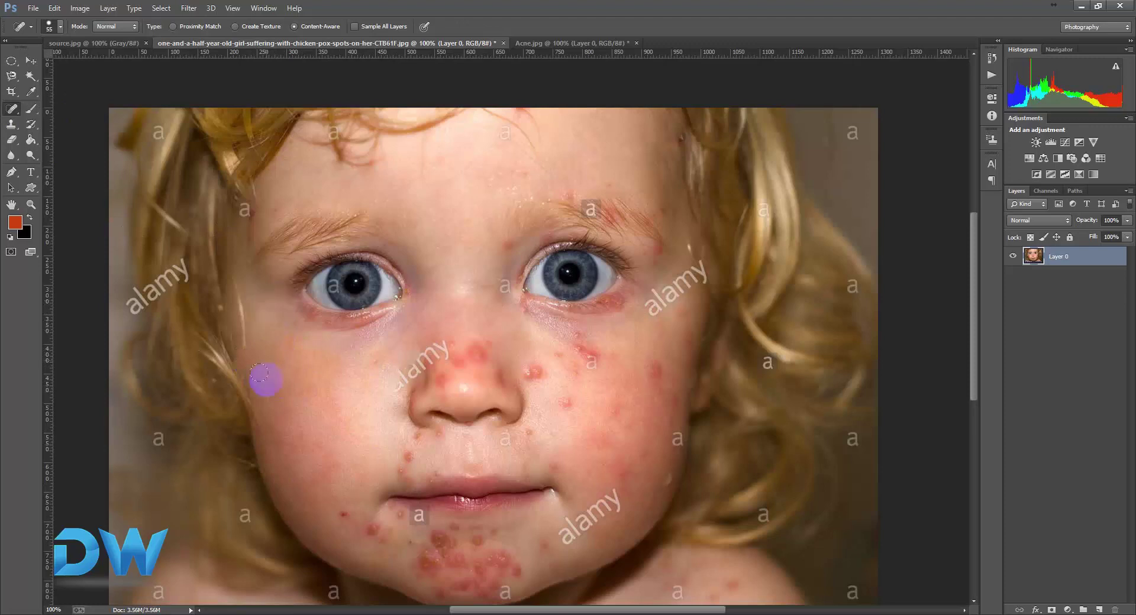
click(282, 432)
click(330, 465)
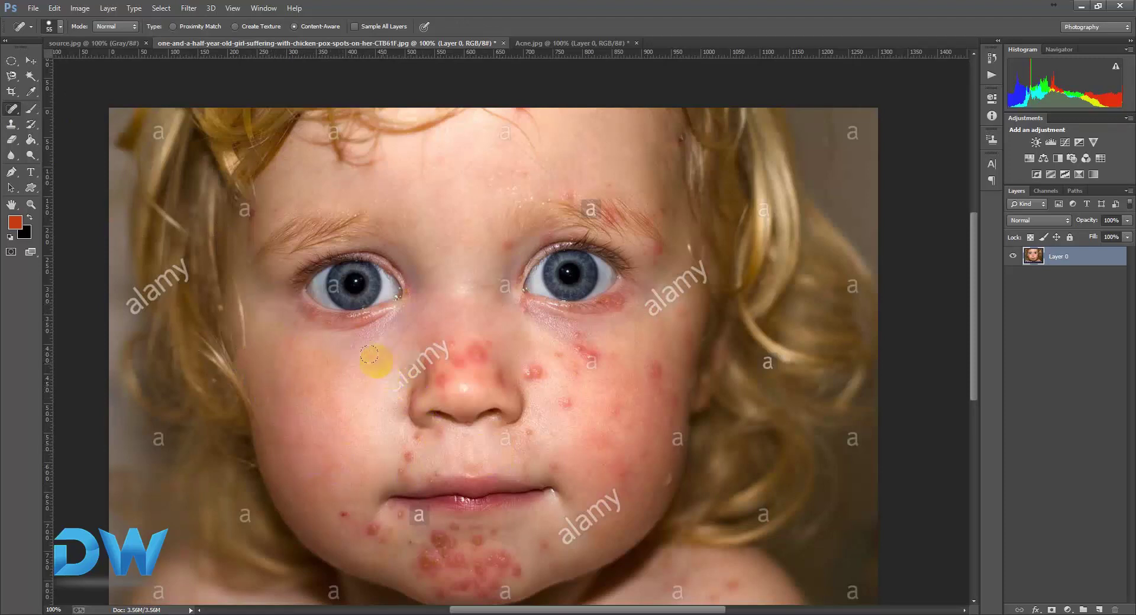
Spot-heal the chin spots just below the lower lip
click(337, 521)
click(360, 526)
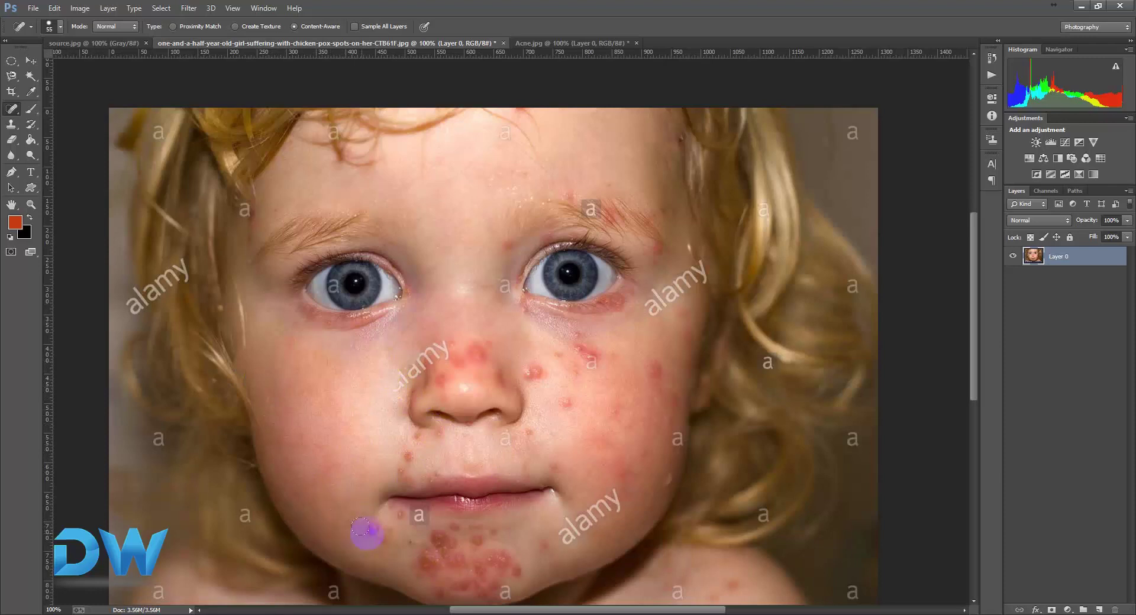
click(388, 570)
click(384, 540)
click(377, 538)
Heal another cheek spot, then brush across the chin spots and the watermark letter by the lip
right_click(11, 109)
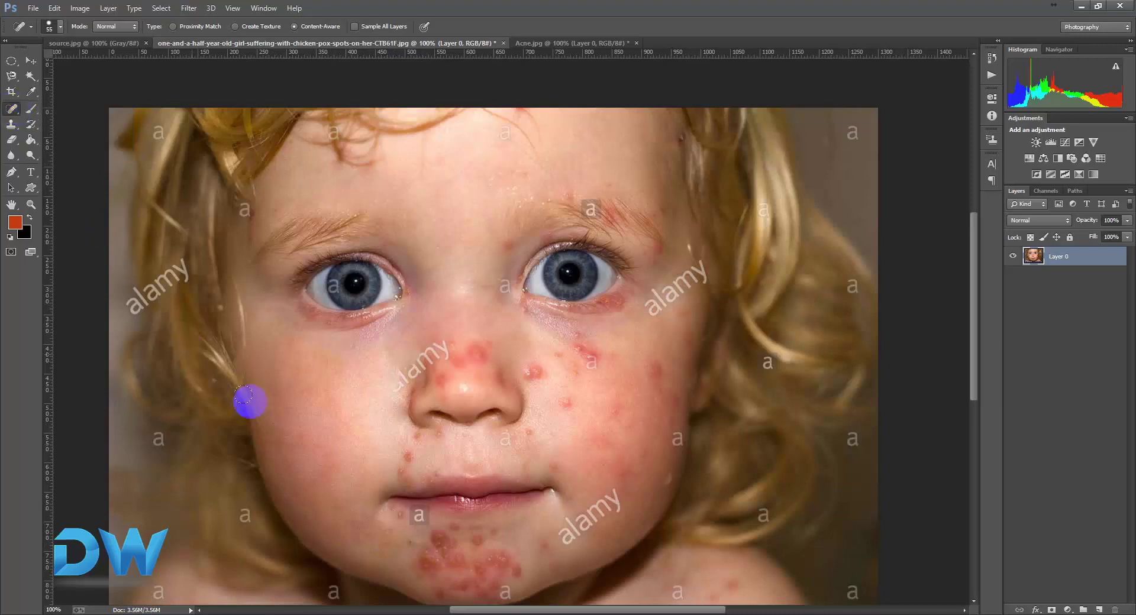
click(374, 403)
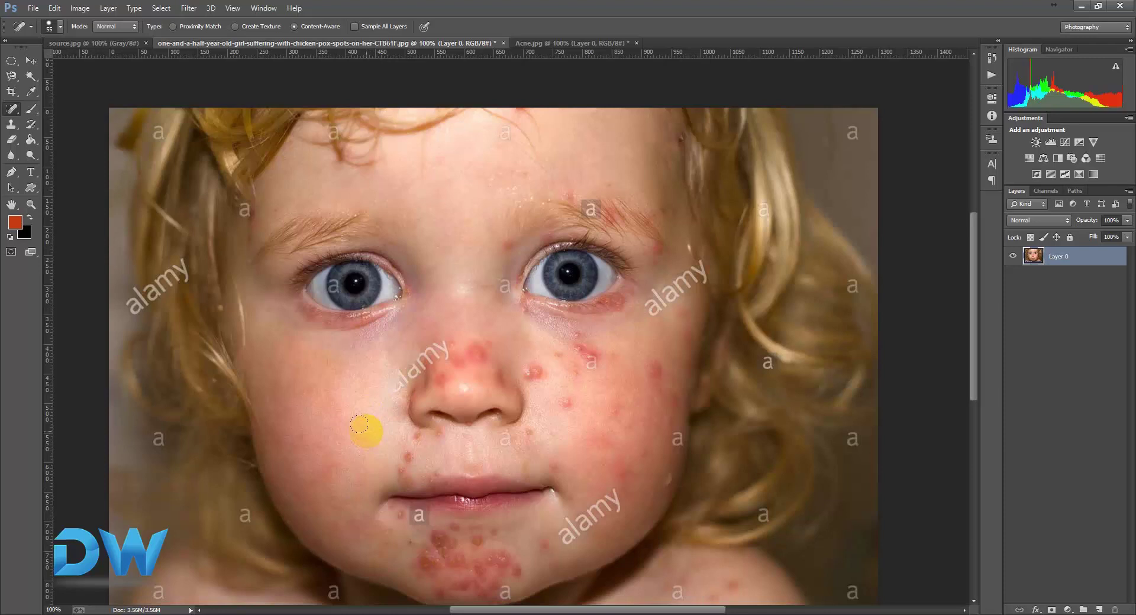
mouse_move(433, 579)
mouse_down()
mouse_move(412, 545)
mouse_move(419, 518)
mouse_up()
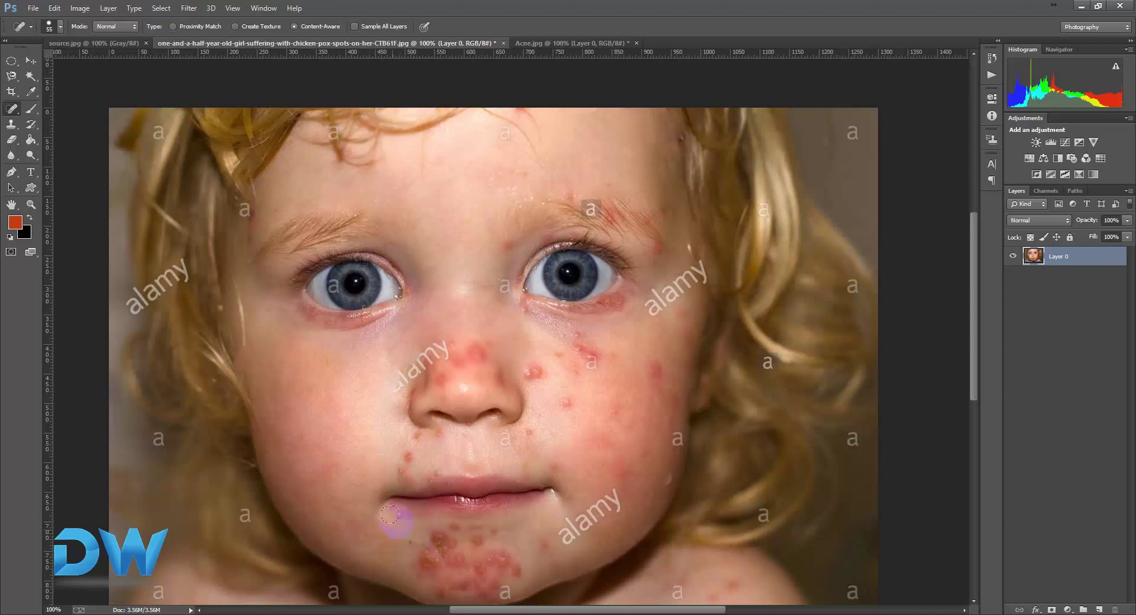
mouse_move(396, 572)
mouse_down()
mouse_move(463, 585)
mouse_move(546, 562)
mouse_move(452, 573)
mouse_up()
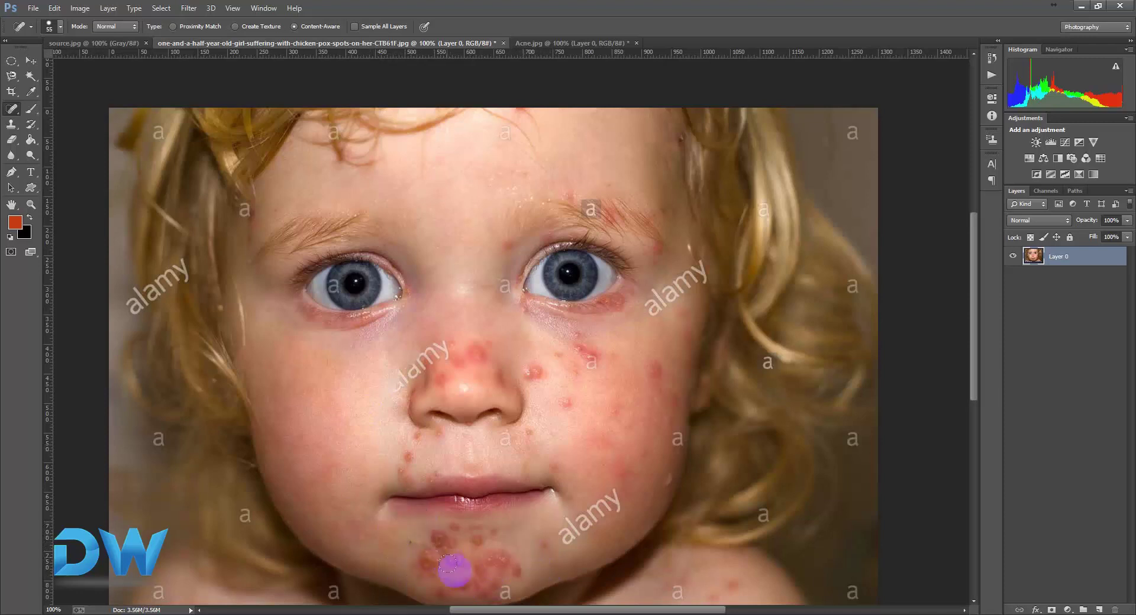
right_click(14, 114)
With the Healing Brush, sample clean chin skin and heal the red blemishes along the chin
click(59, 122)
alt+click(518, 535)
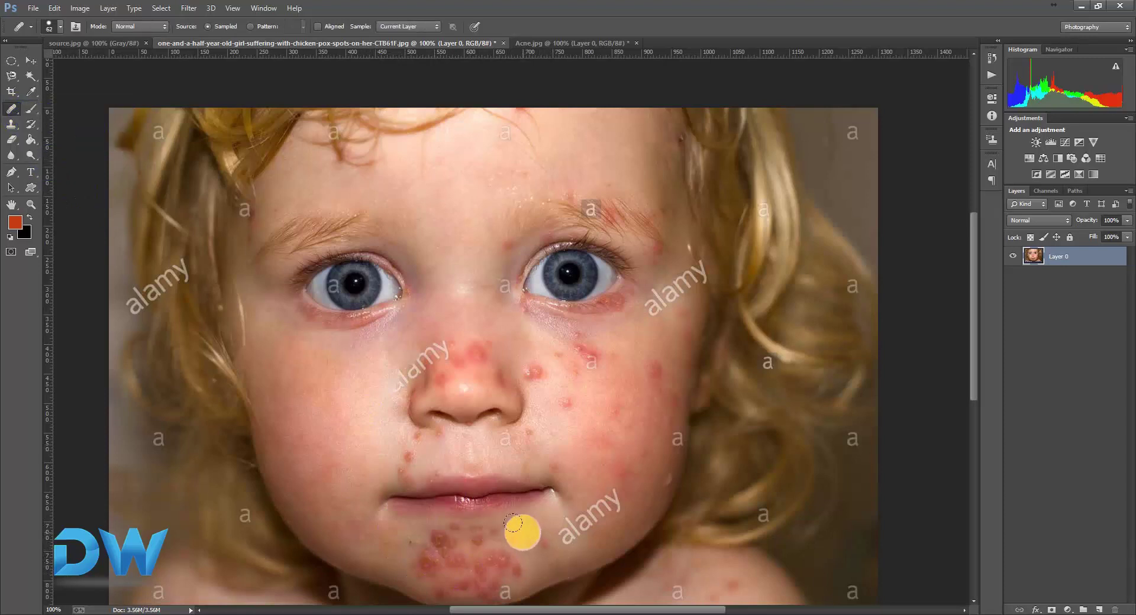
alt+click(522, 533)
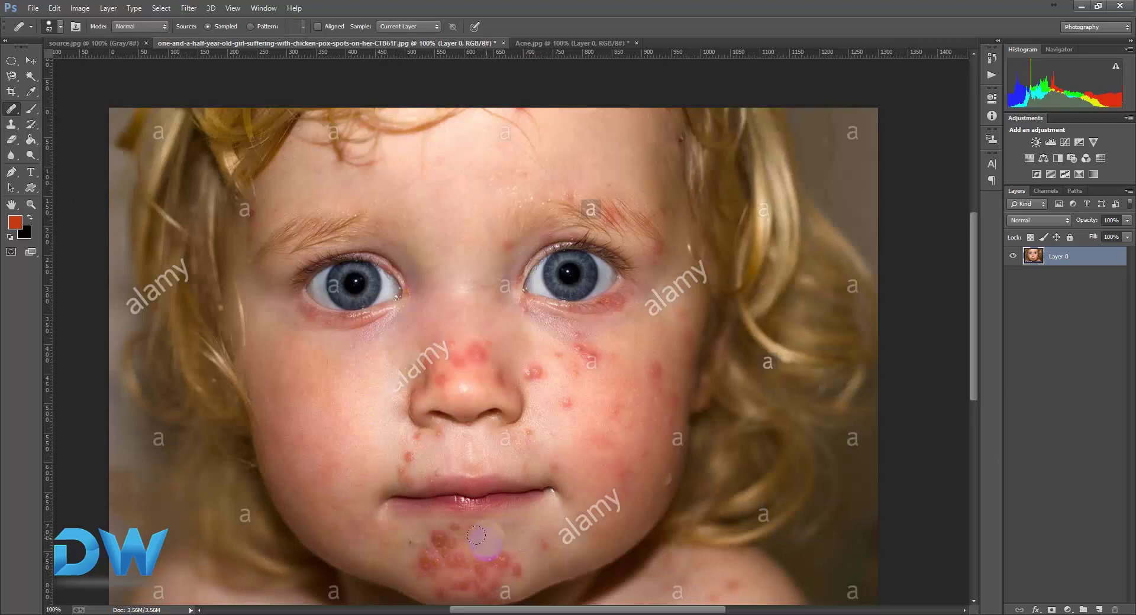
click(491, 562)
click(473, 560)
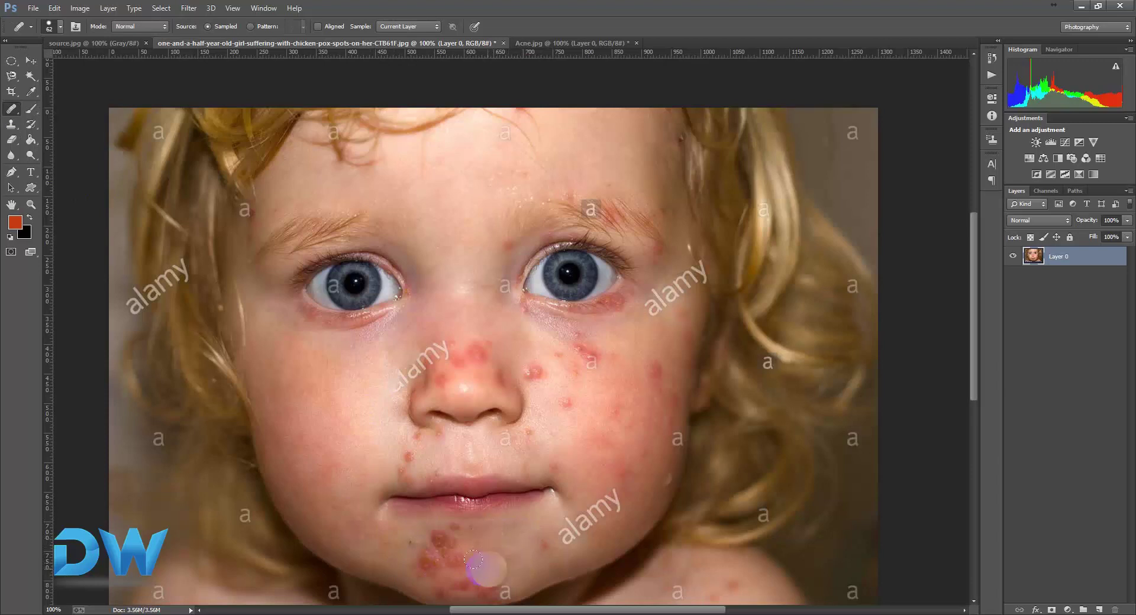
click(446, 550)
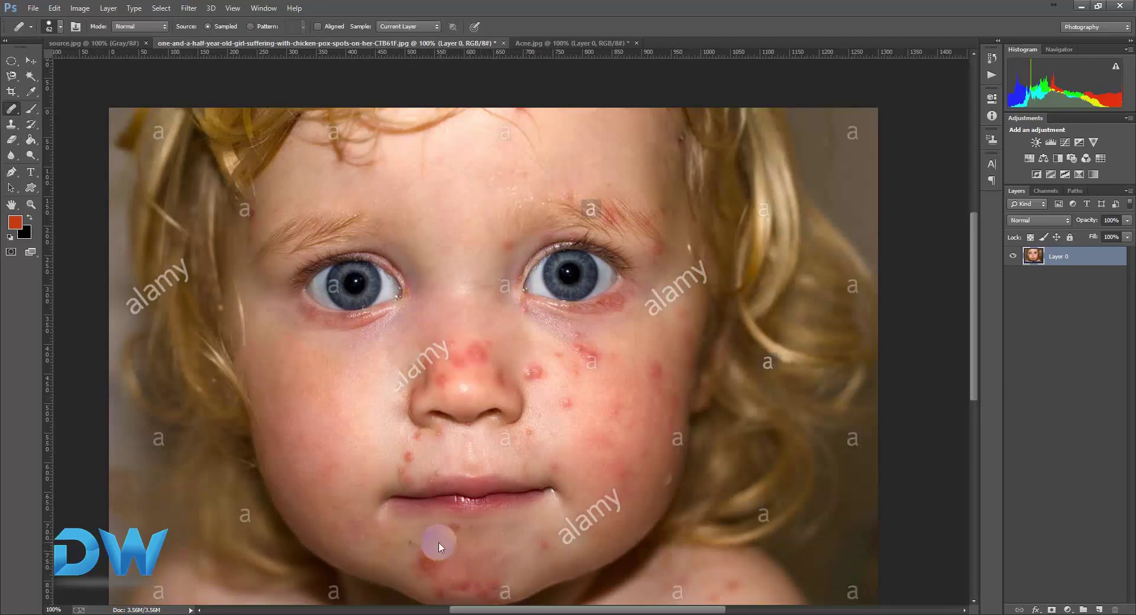
click(426, 561)
drag(417, 553, 482, 580)
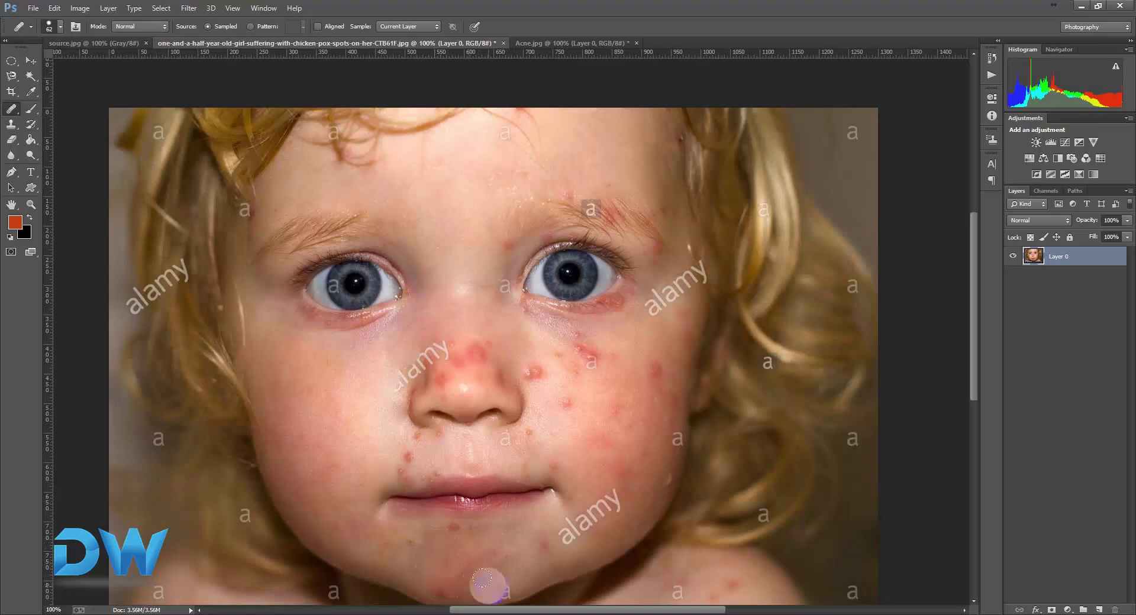
Heal the small blemishes across the lower chin with dabs and a smoothing stroke
scroll(481, 467, down, 5)
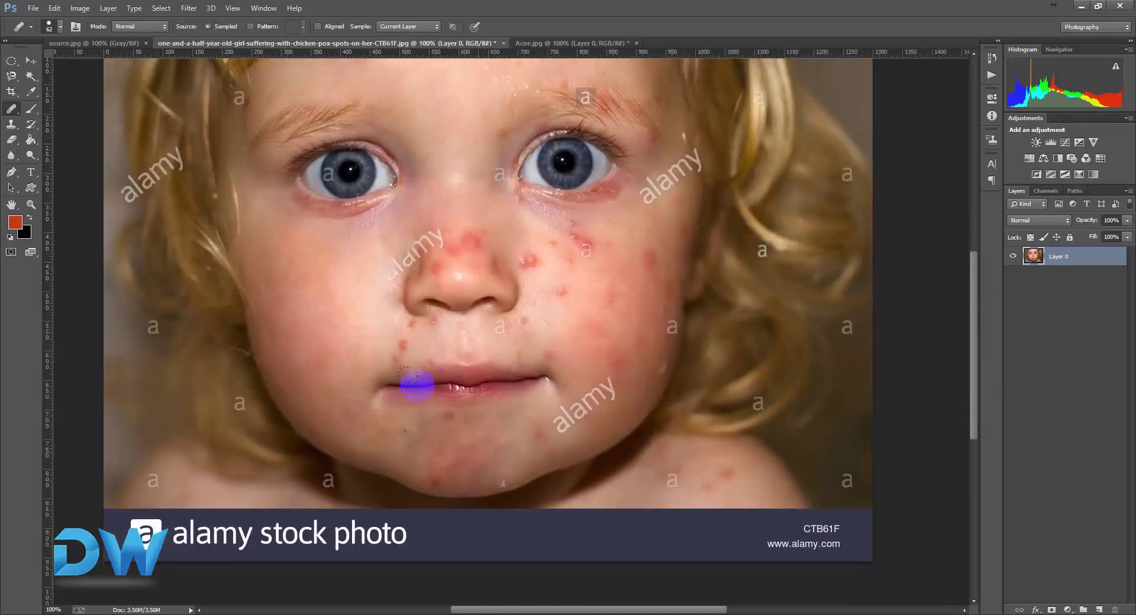
click(482, 486)
click(438, 477)
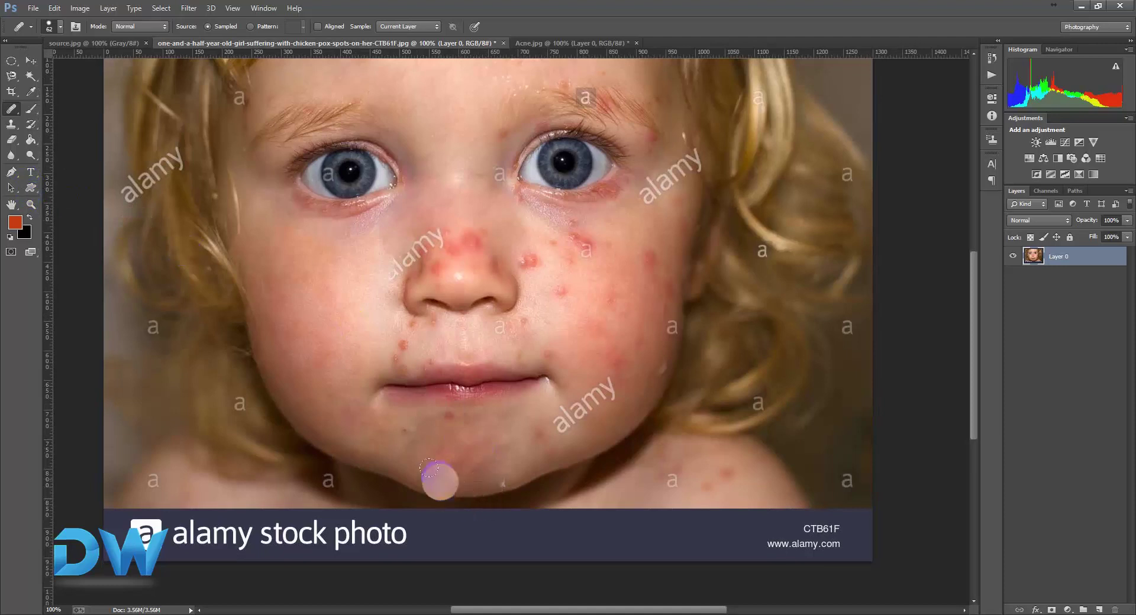
click(447, 435)
click(438, 418)
click(529, 473)
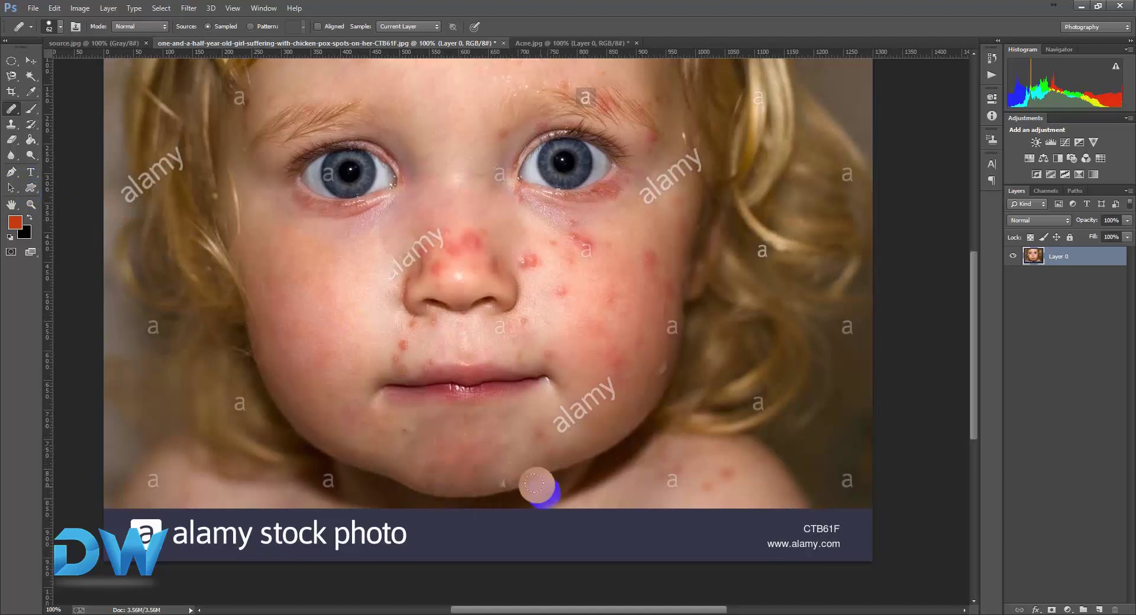
click(519, 428)
click(468, 476)
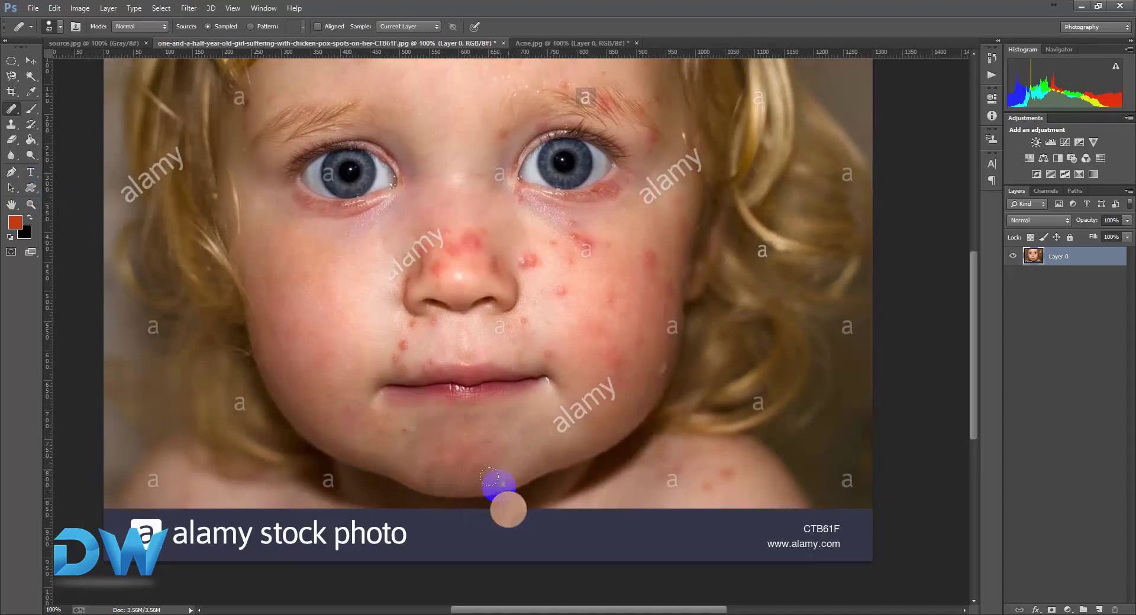
click(395, 465)
click(492, 489)
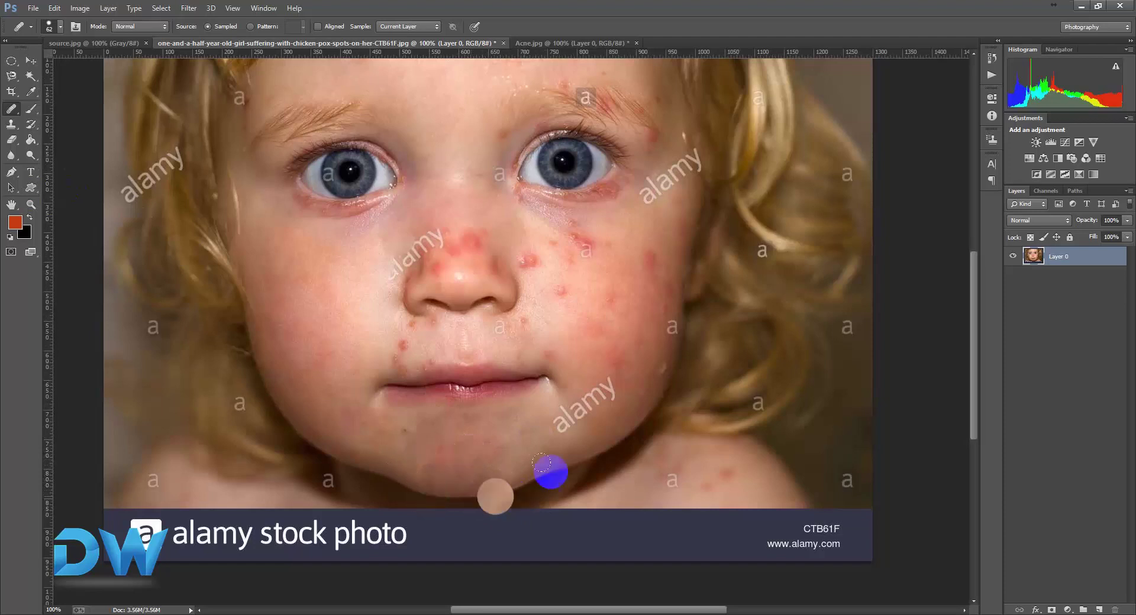
click(437, 441)
mouse_move(437, 441)
mouse_down()
mouse_move(462, 422)
mouse_move(393, 431)
mouse_up()
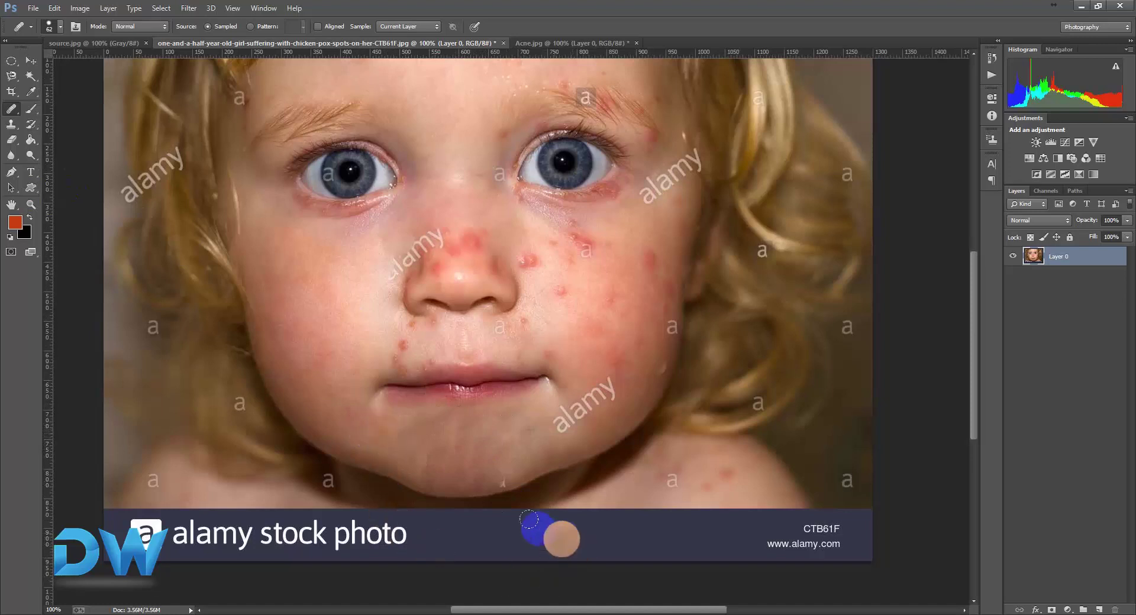
Heal the last few chin spots and a blemish on the cheek
click(422, 427)
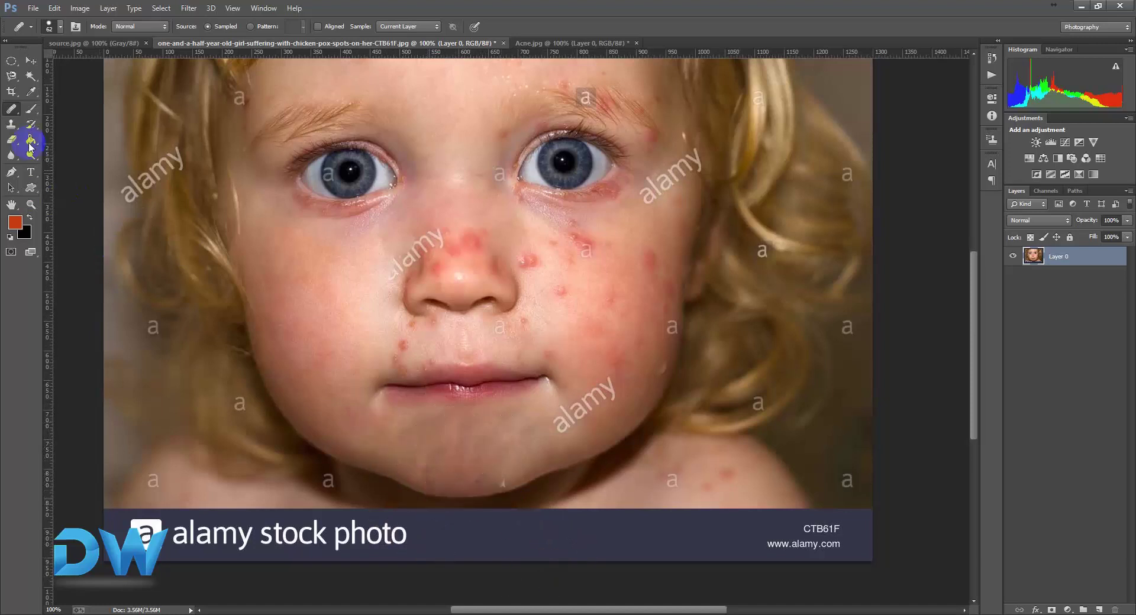
click(575, 316)
click(459, 464)
click(473, 468)
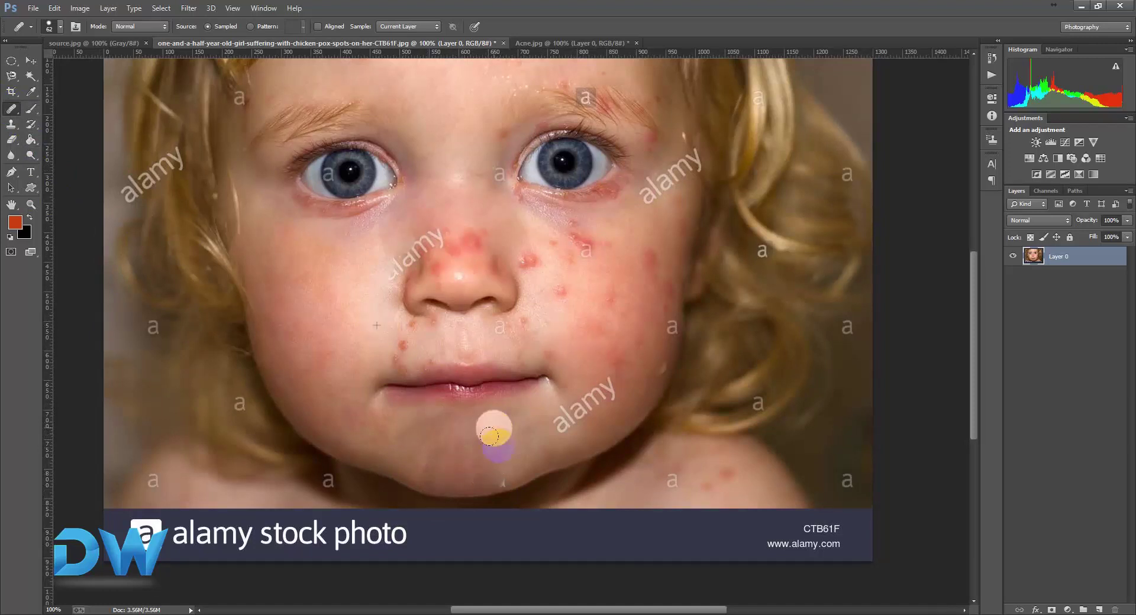
click(493, 477)
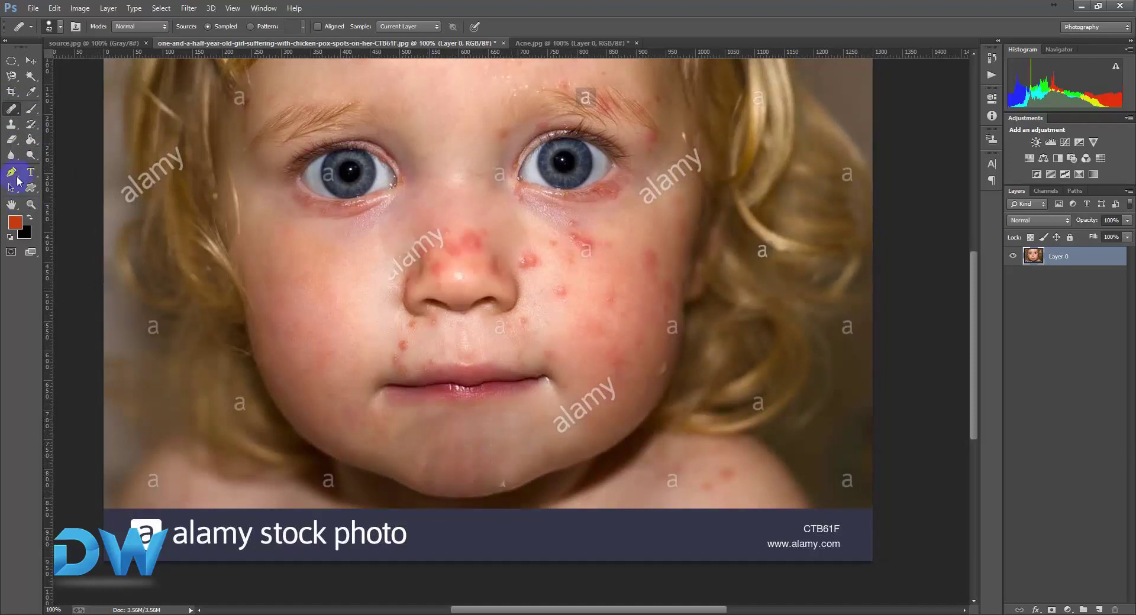
Switch to the Spot Healing Brush and clear the spots across the chin
right_click(8, 118)
click(65, 108)
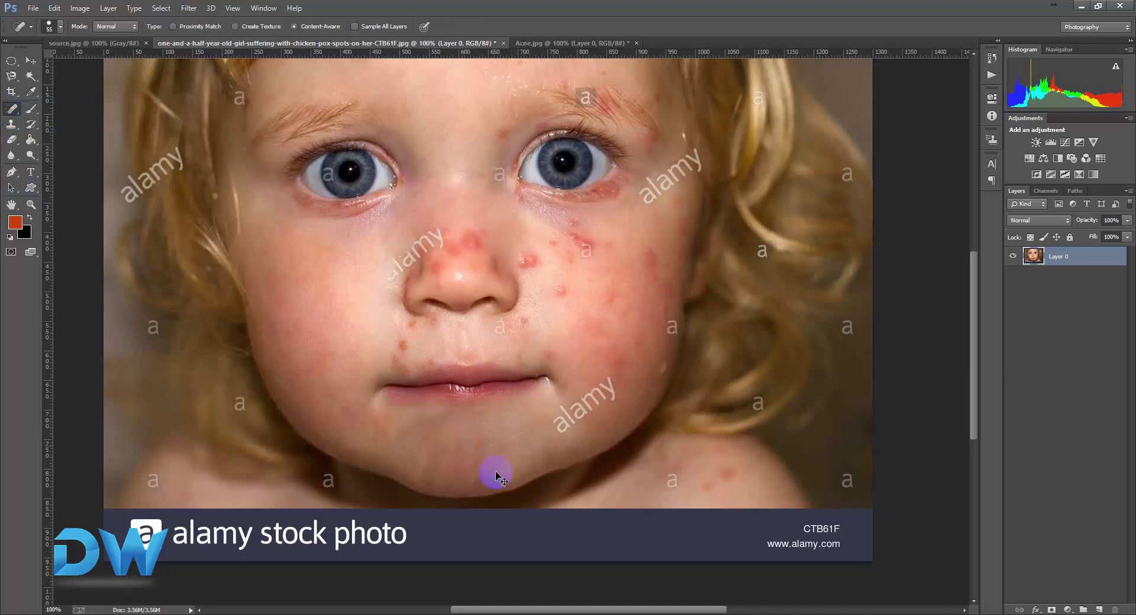
click(504, 489)
click(477, 453)
click(478, 418)
click(514, 473)
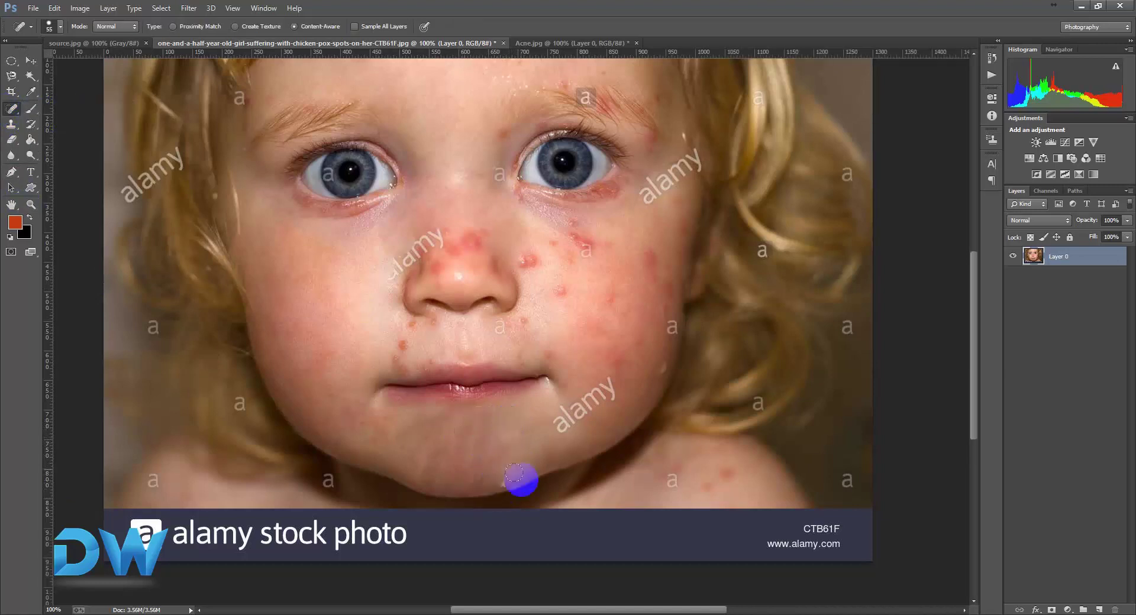
mouse_move(494, 469)
mouse_down()
mouse_move(435, 463)
mouse_move(494, 451)
mouse_move(428, 472)
mouse_move(418, 439)
mouse_move(484, 421)
mouse_move(500, 471)
mouse_move(547, 370)
mouse_up()
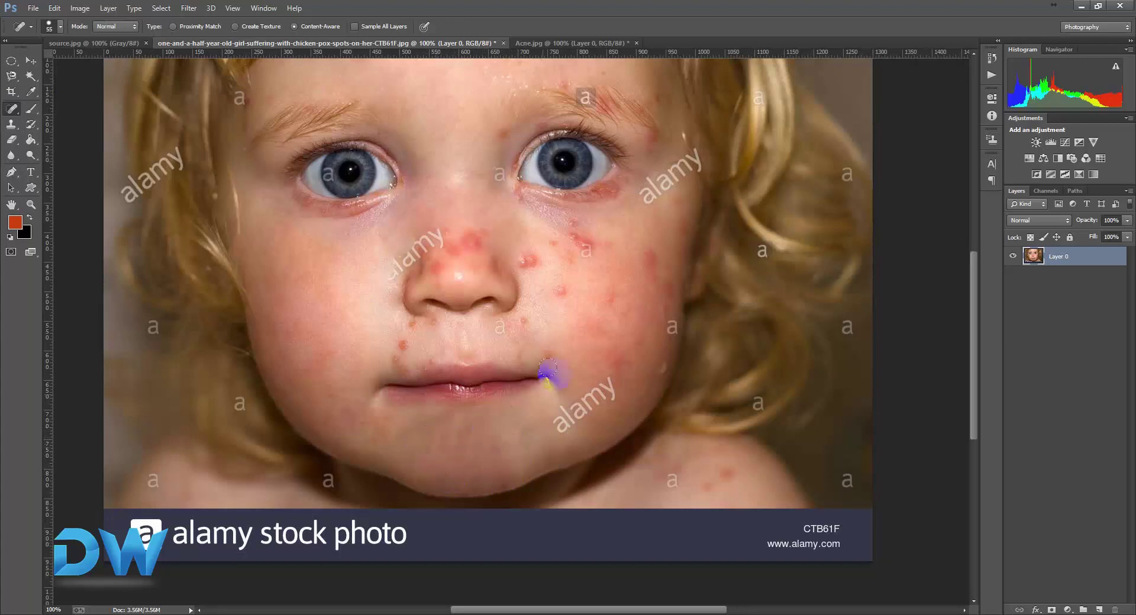
Zoom to about 104% and heal the red spots on the right cheek and lip corner
mouse_move(501, 321)
mouse_down()
mouse_move(446, 248)
mouse_move(507, 324)
mouse_move(545, 322)
mouse_up()
click(568, 367)
click(656, 248)
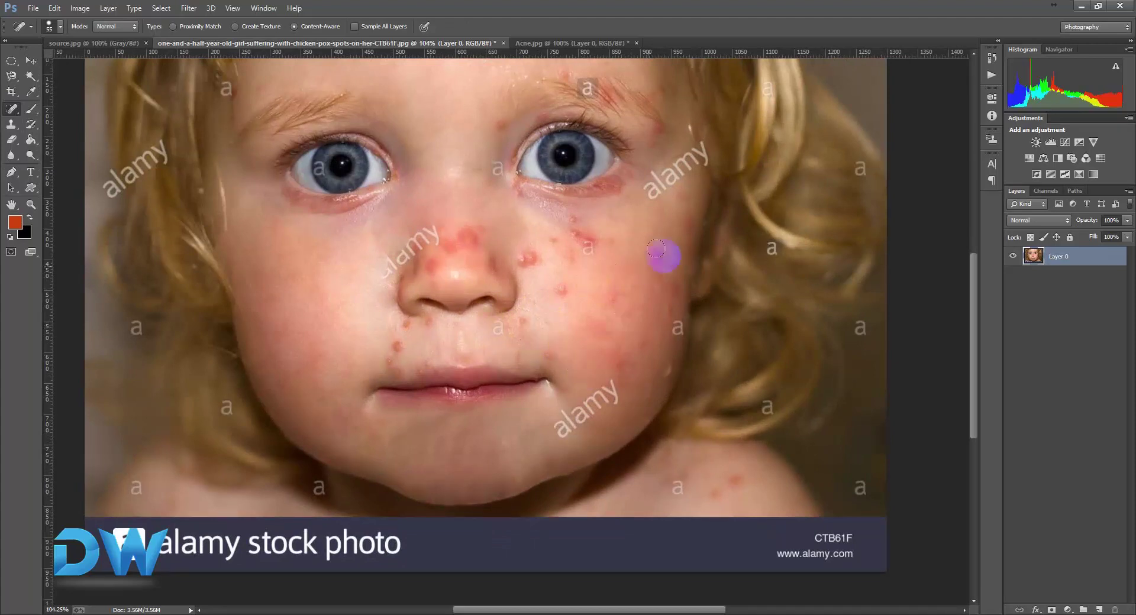
click(586, 243)
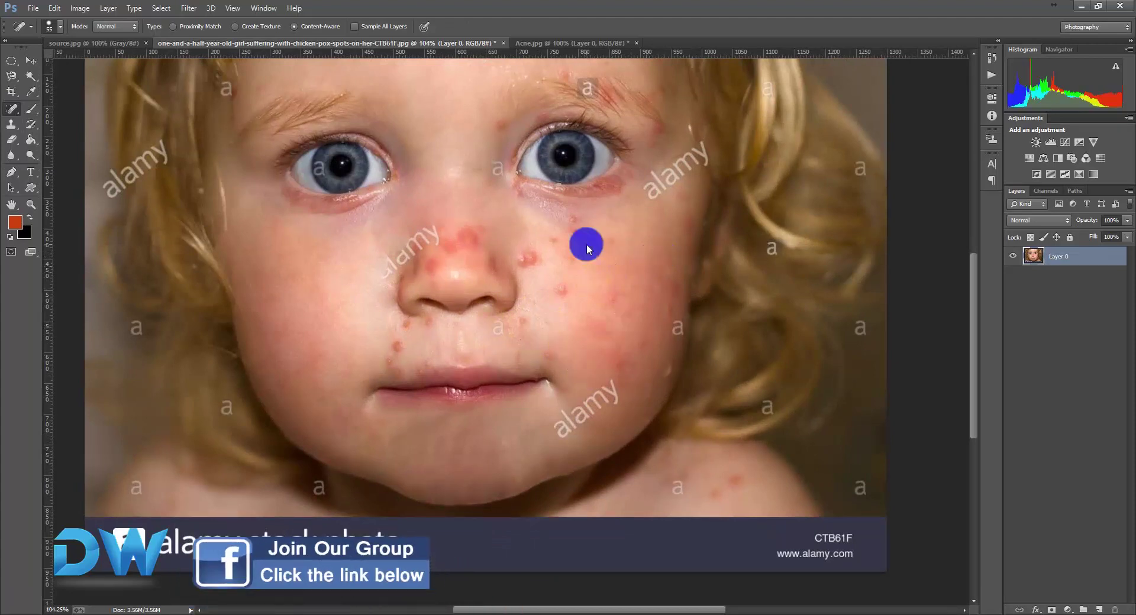
click(577, 229)
click(565, 258)
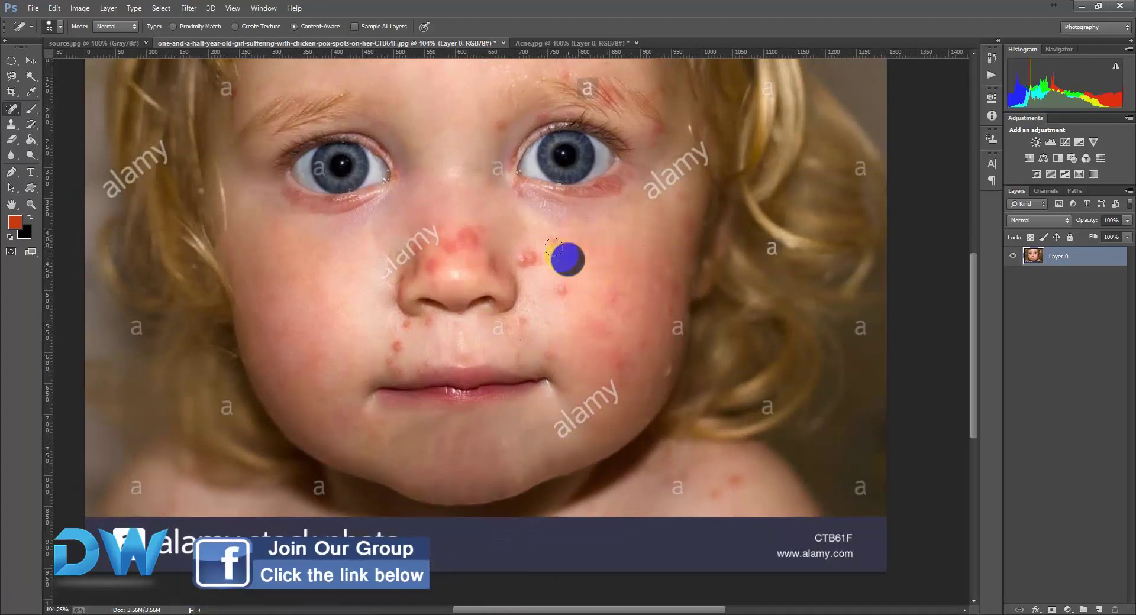
click(528, 254)
click(557, 288)
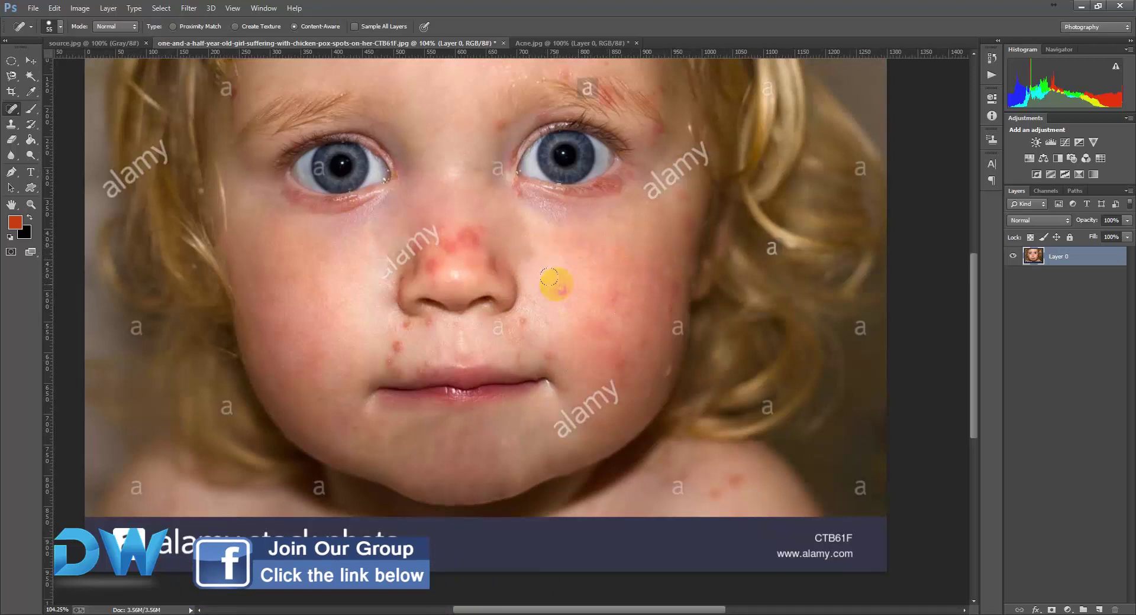
click(607, 302)
click(668, 296)
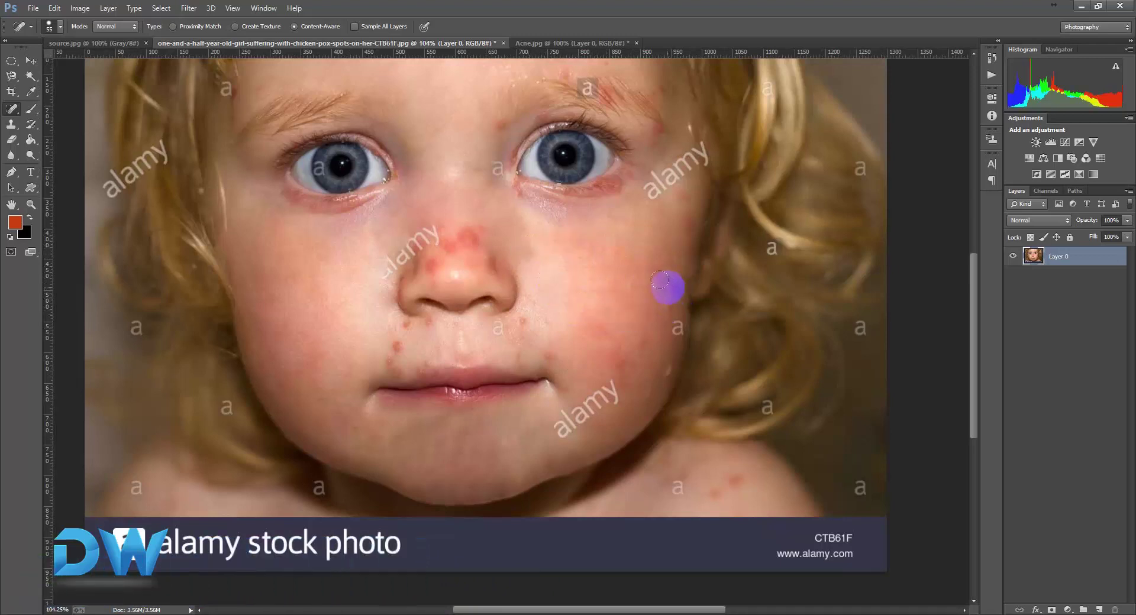
drag(661, 283, 663, 318)
Remove the lower-cheek watermark fragment and heal spots at the mouth corner and beside the nose
click(620, 390)
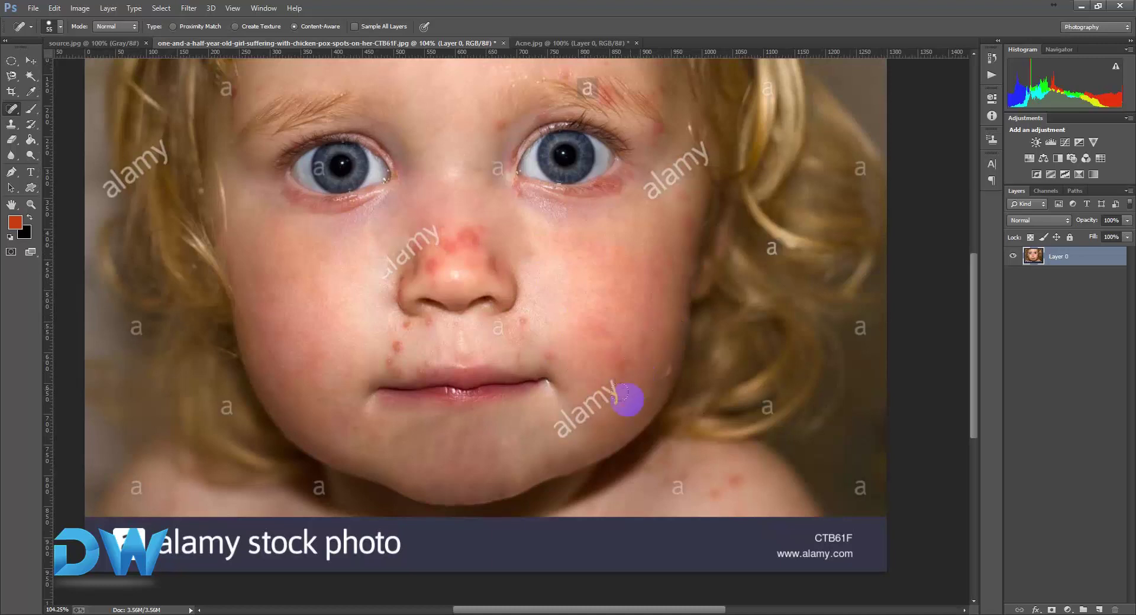
drag(587, 396, 548, 419)
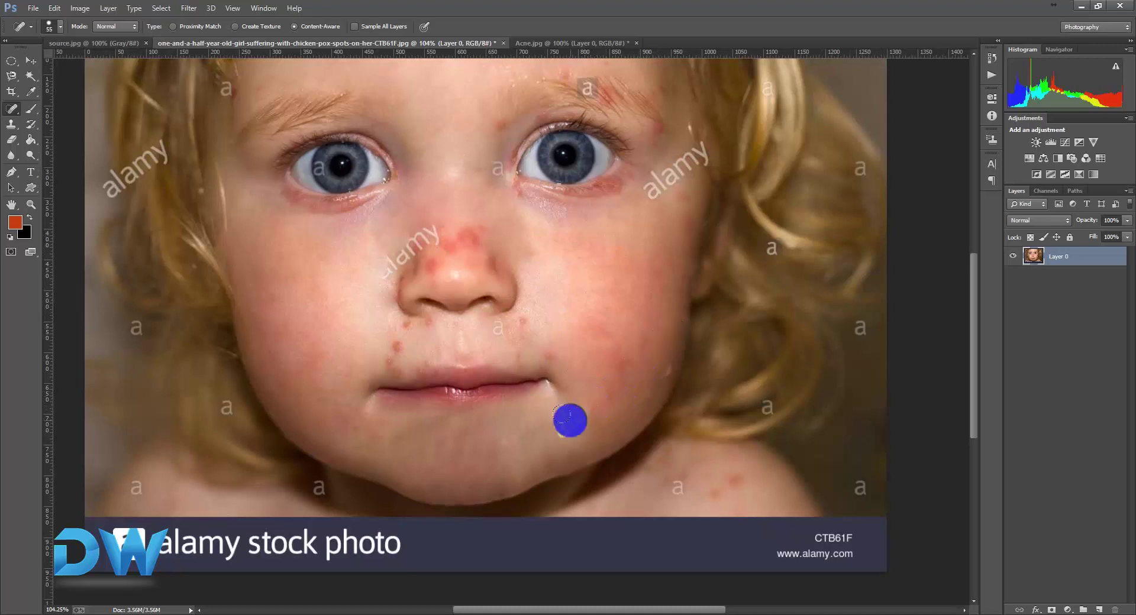
click(540, 362)
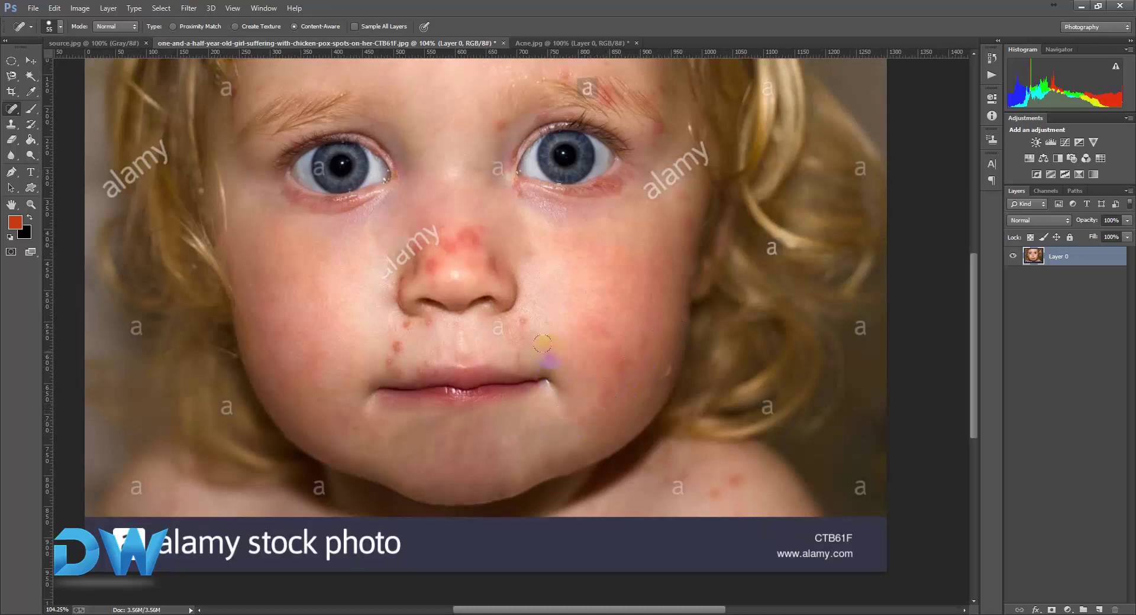
click(500, 322)
click(395, 329)
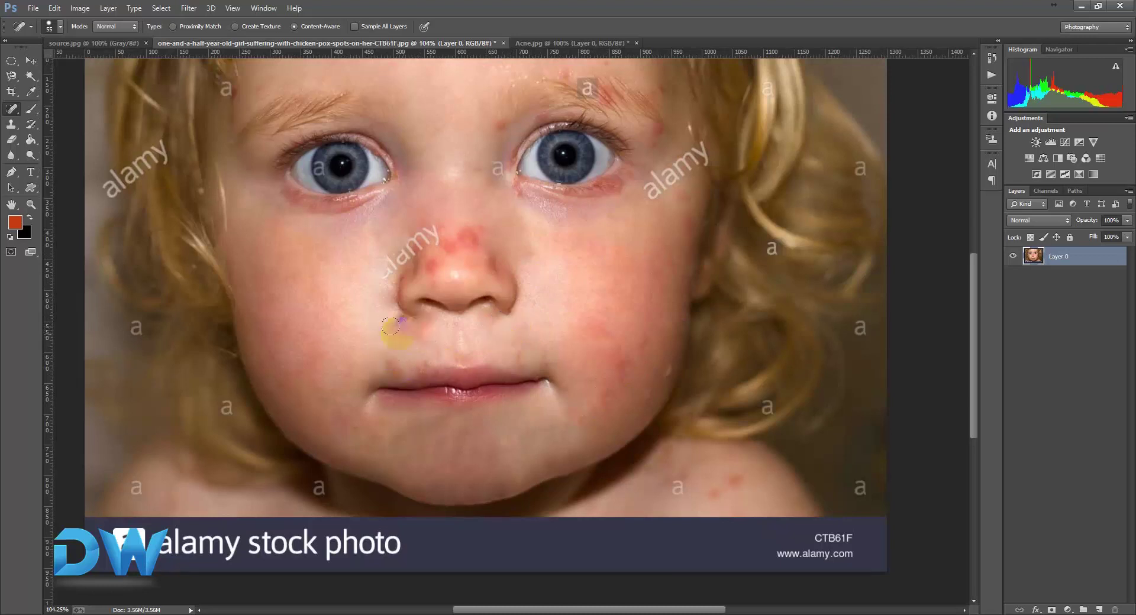
click(390, 326)
Switch back to the Healing Brush and heal spots on the left cheek, lip corners and beside the nose
click(28, 78)
click(59, 122)
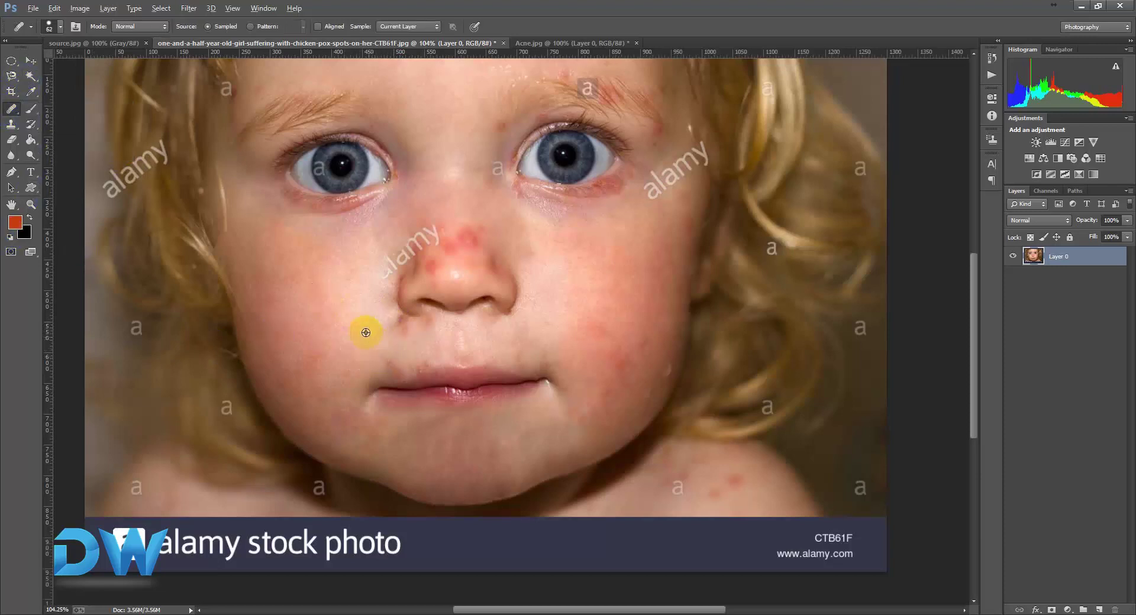
click(308, 356)
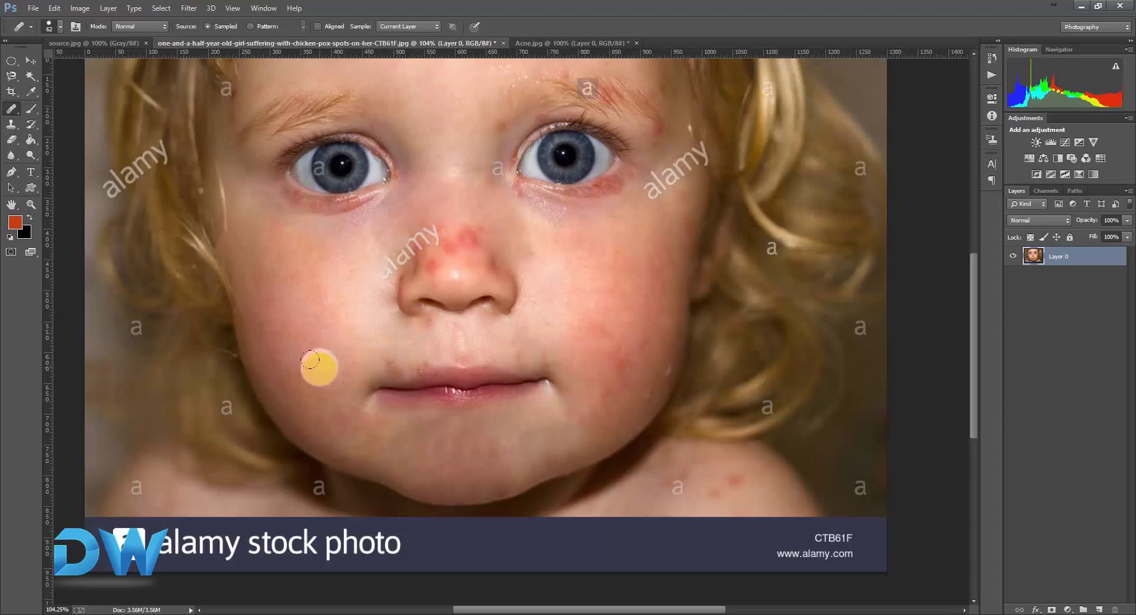
click(422, 328)
click(304, 365)
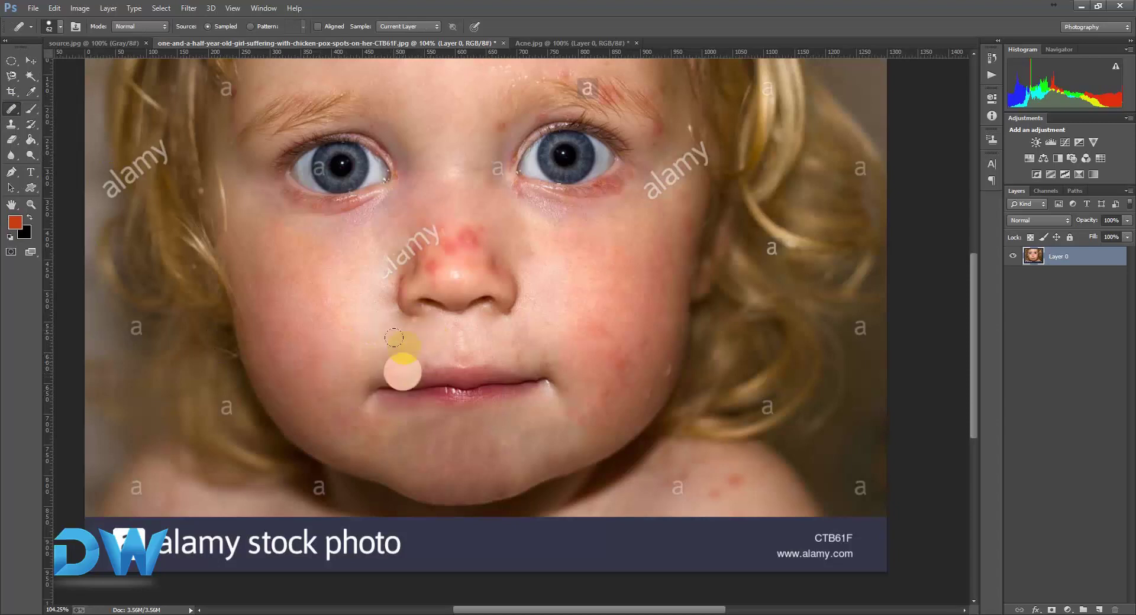
click(368, 332)
click(366, 385)
click(377, 354)
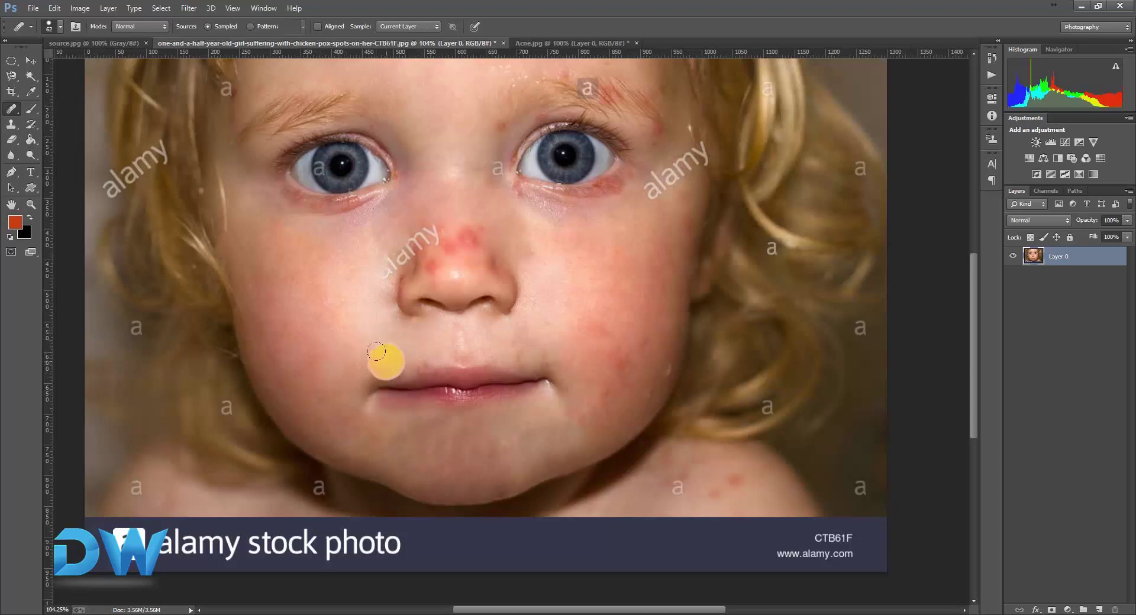
click(287, 363)
click(552, 355)
click(516, 321)
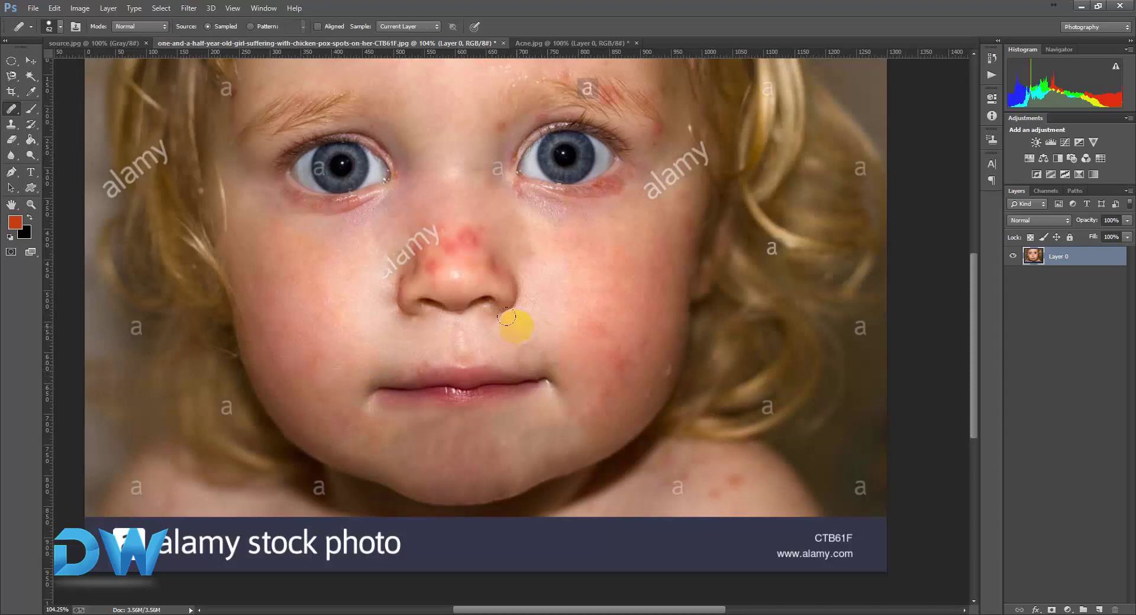
click(591, 328)
Heal the red spots on the nose bridge and the cheek beside the nose
click(473, 238)
click(463, 236)
click(449, 231)
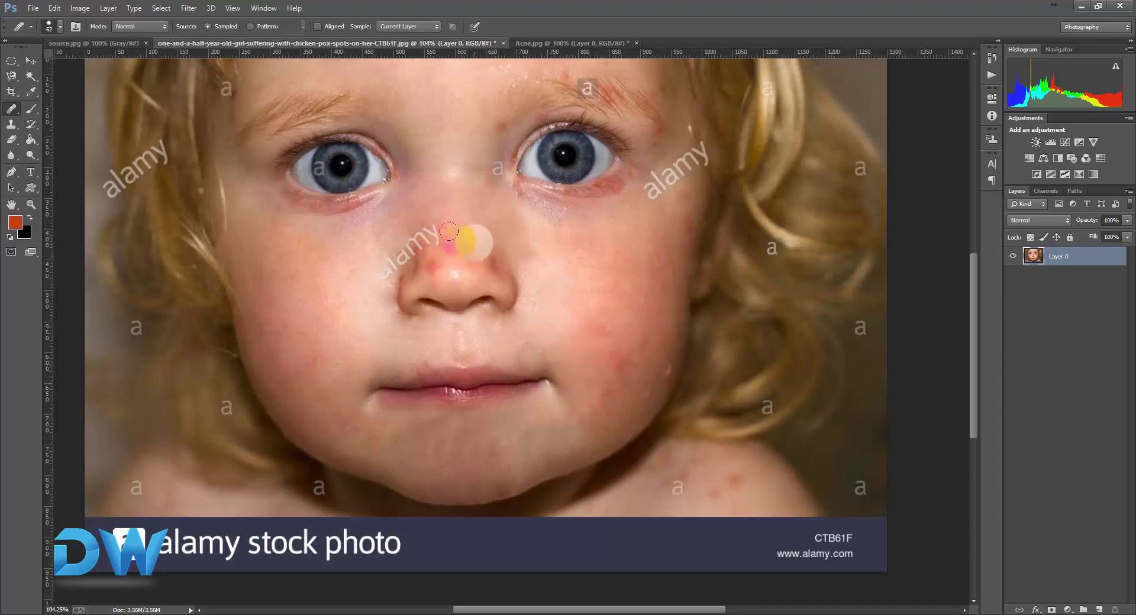
click(528, 237)
click(467, 238)
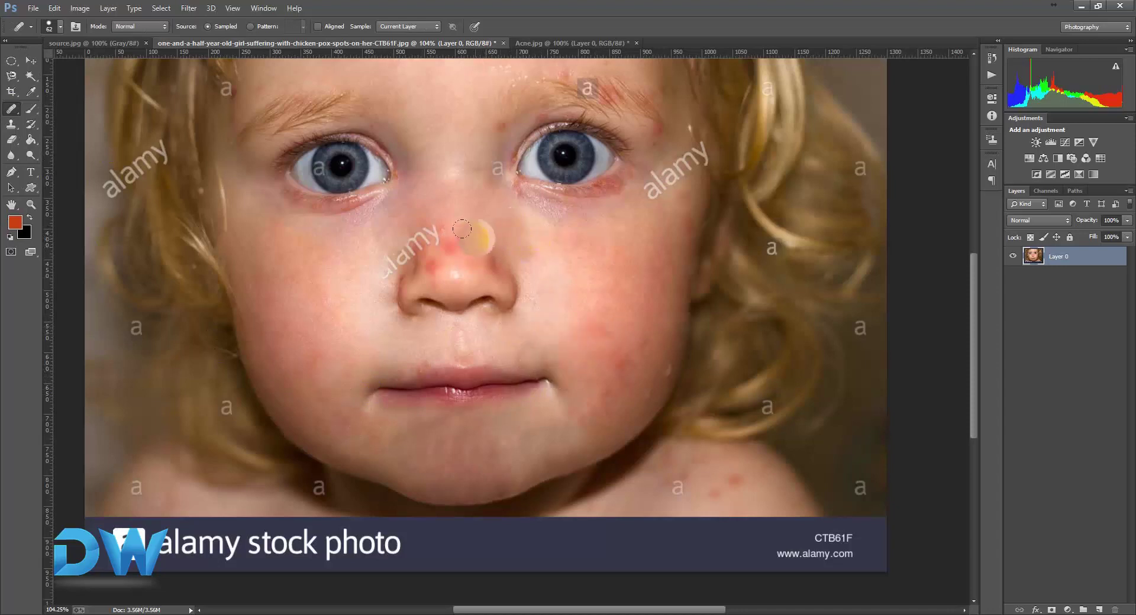
click(459, 269)
click(450, 243)
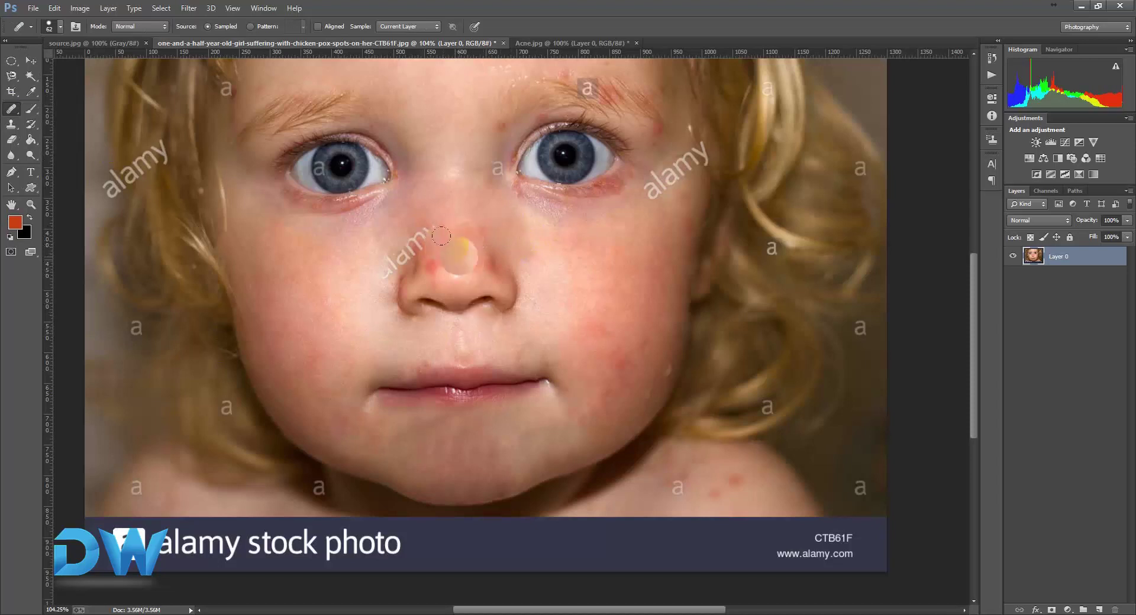
Cover the watermark on the nose and the fragment left of it with skin
click(426, 234)
click(428, 261)
click(388, 253)
click(381, 279)
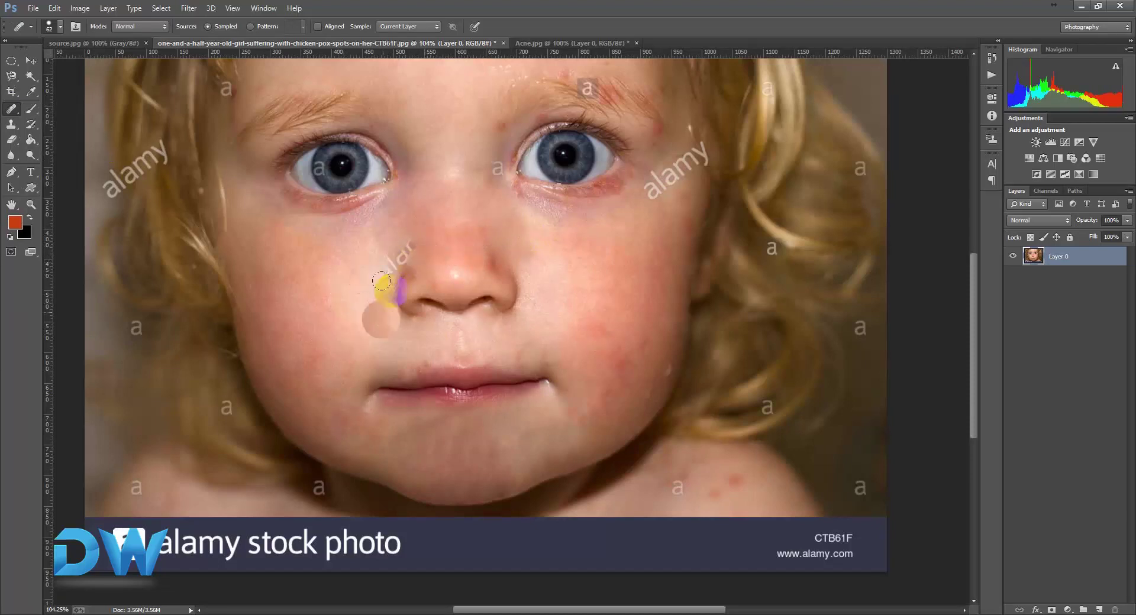
click(402, 242)
click(353, 258)
click(386, 240)
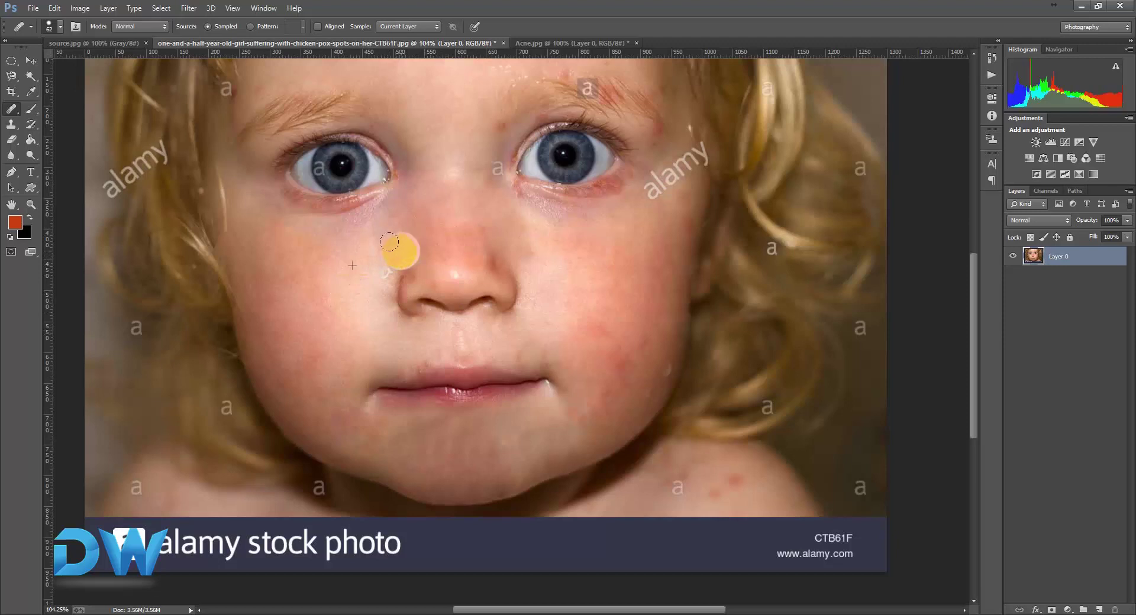
click(378, 263)
Heal the blemishes on the right cheek and along the nose
click(539, 260)
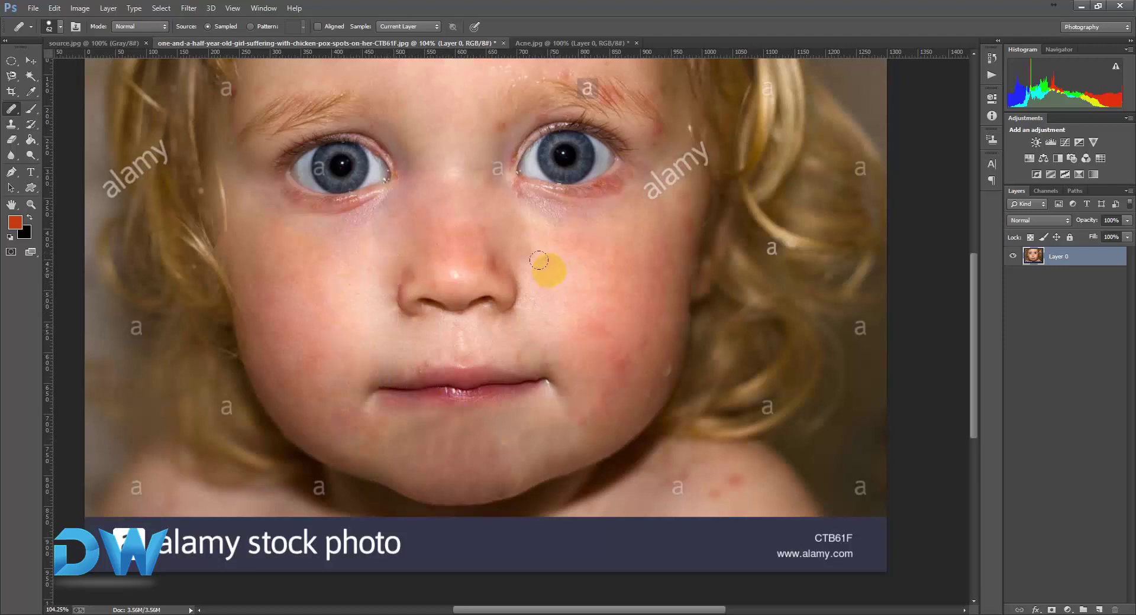
click(474, 234)
click(556, 274)
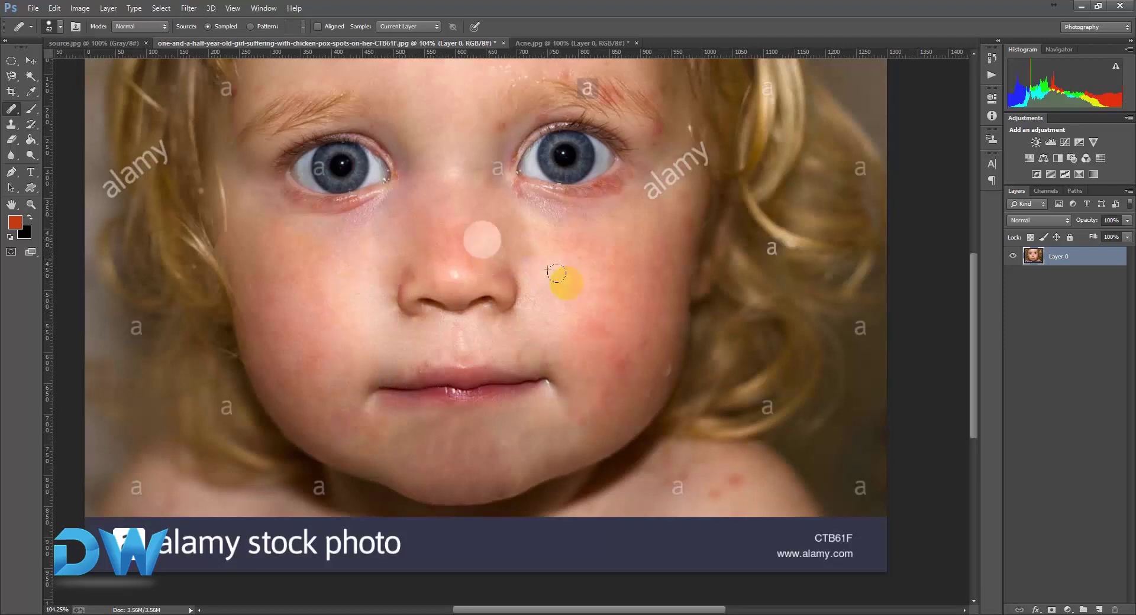
click(571, 290)
click(493, 219)
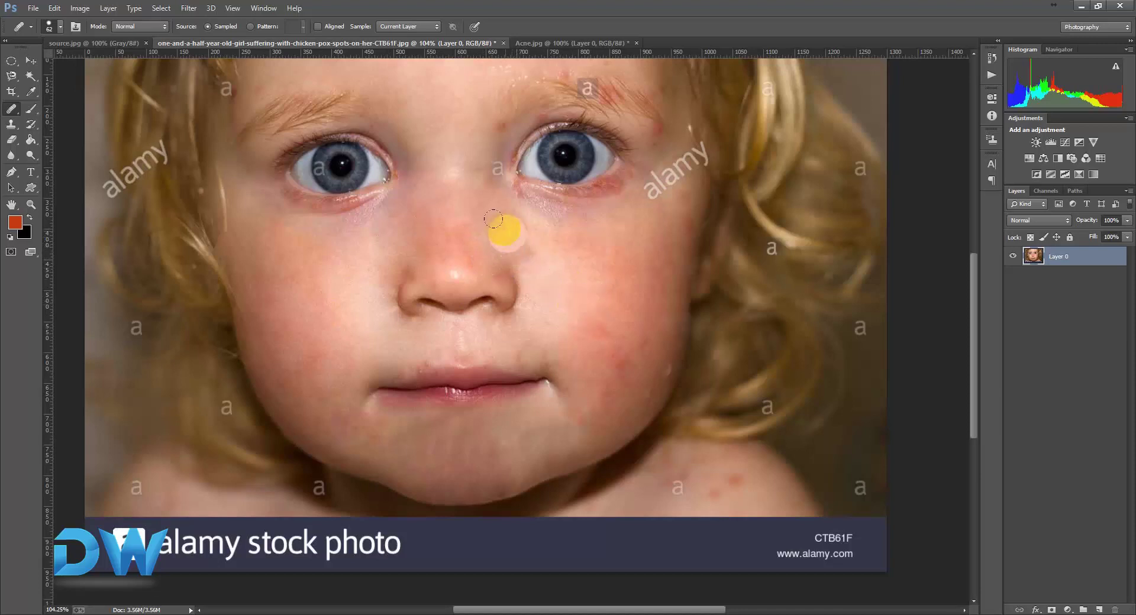
click(599, 260)
click(592, 286)
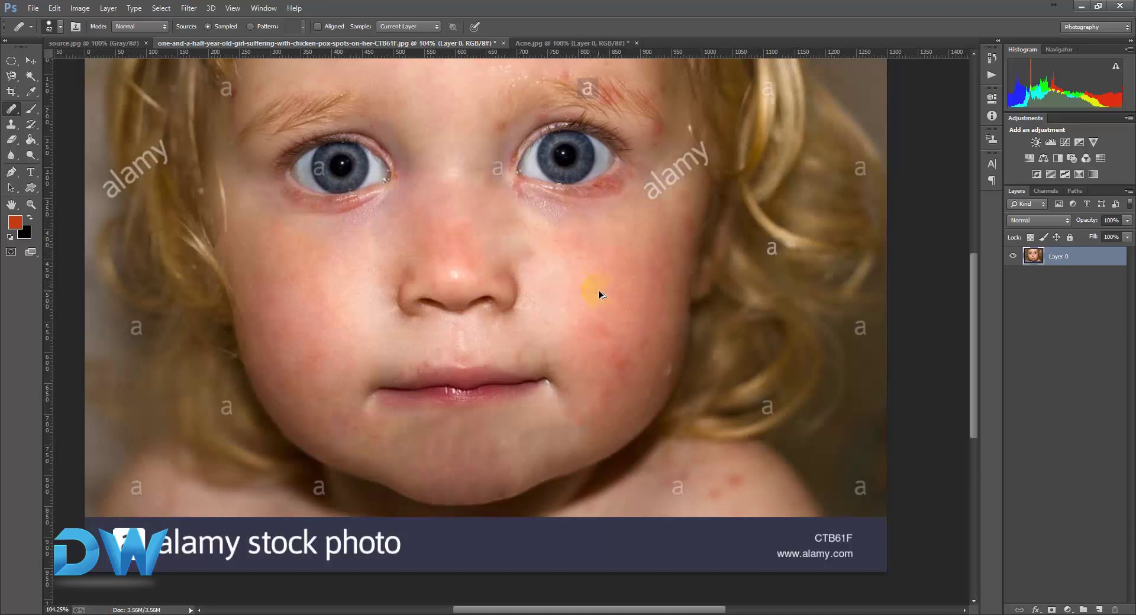
click(581, 307)
click(528, 296)
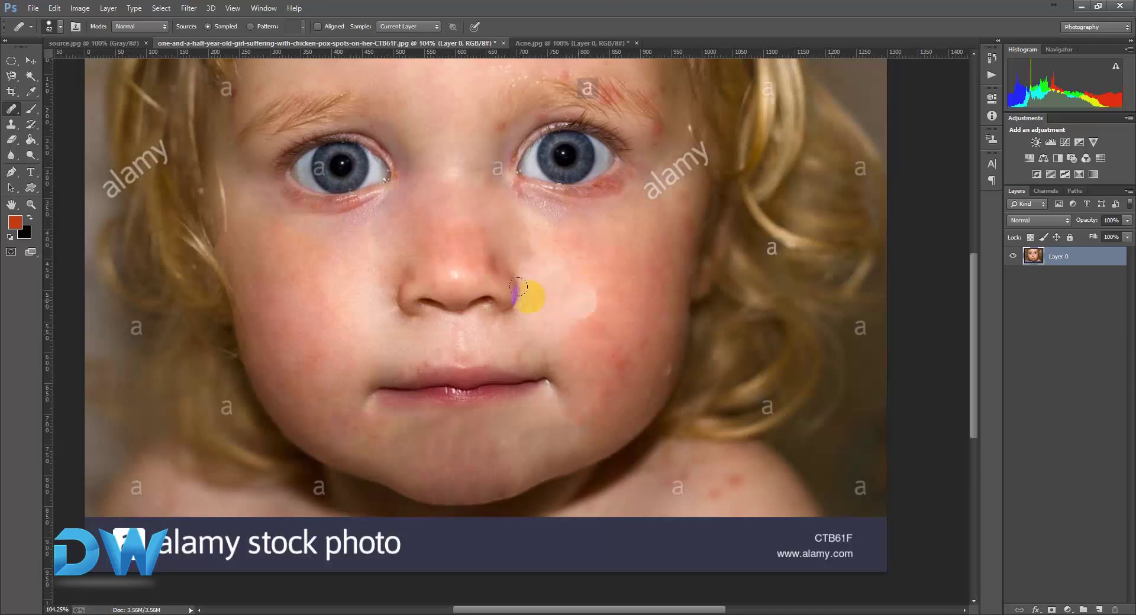
click(472, 267)
Heal the pale cheek patch and remaining small spots on the right cheek and nose bridge
click(528, 307)
click(520, 273)
click(540, 255)
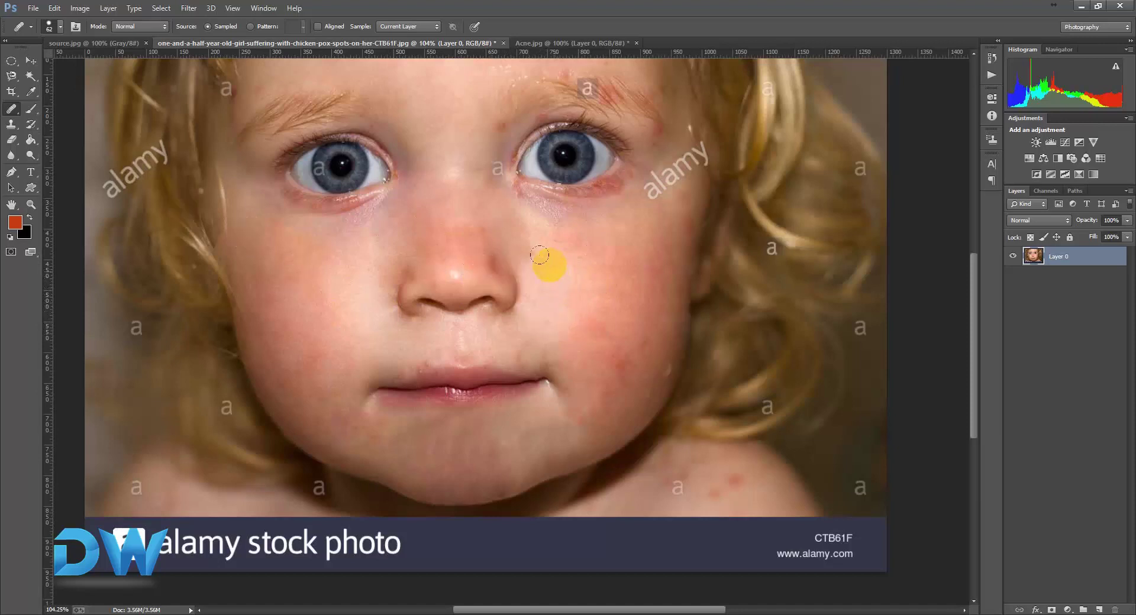
click(457, 196)
click(493, 255)
click(573, 292)
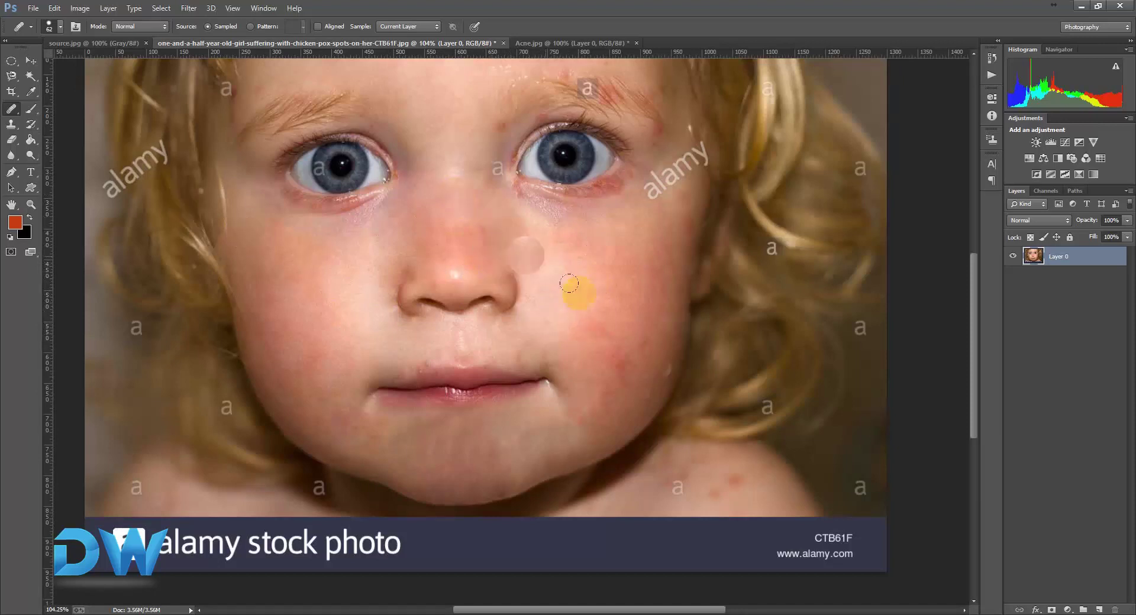
click(591, 349)
click(579, 278)
scroll(580, 278, down, 5)
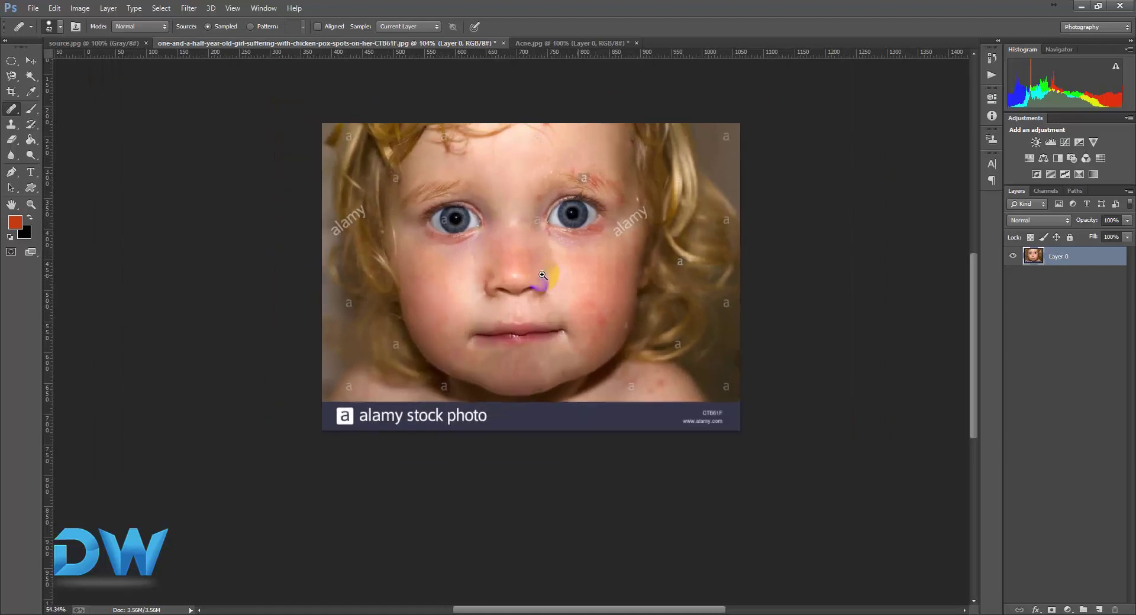
Spot-heal the last spots on the right cheek, chin, below the lip and nose bridge
click(586, 365)
click(506, 438)
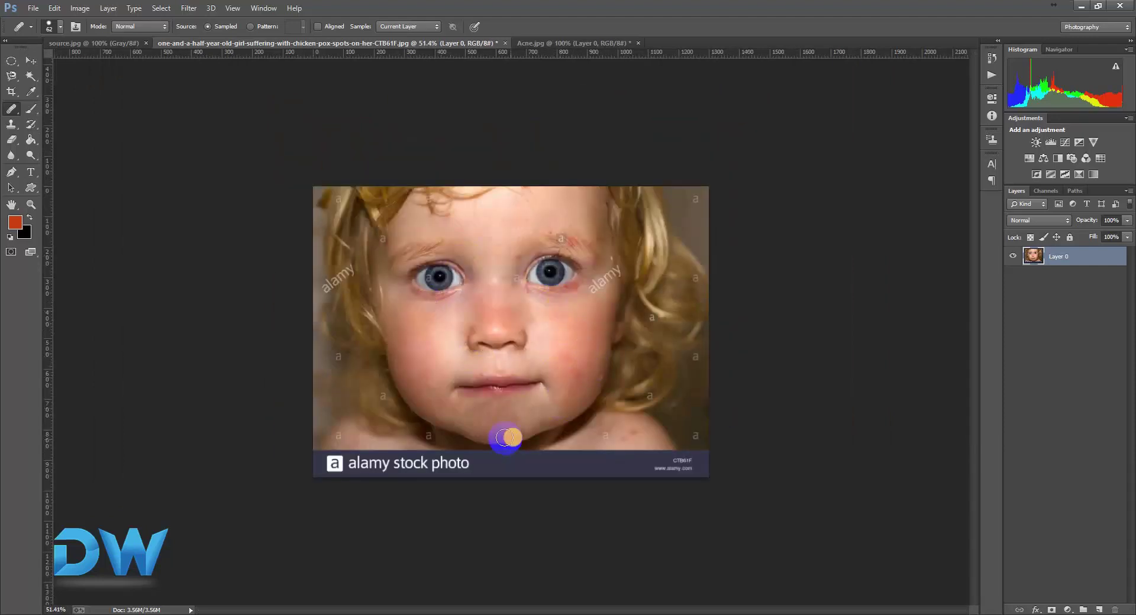
click(481, 406)
click(494, 305)
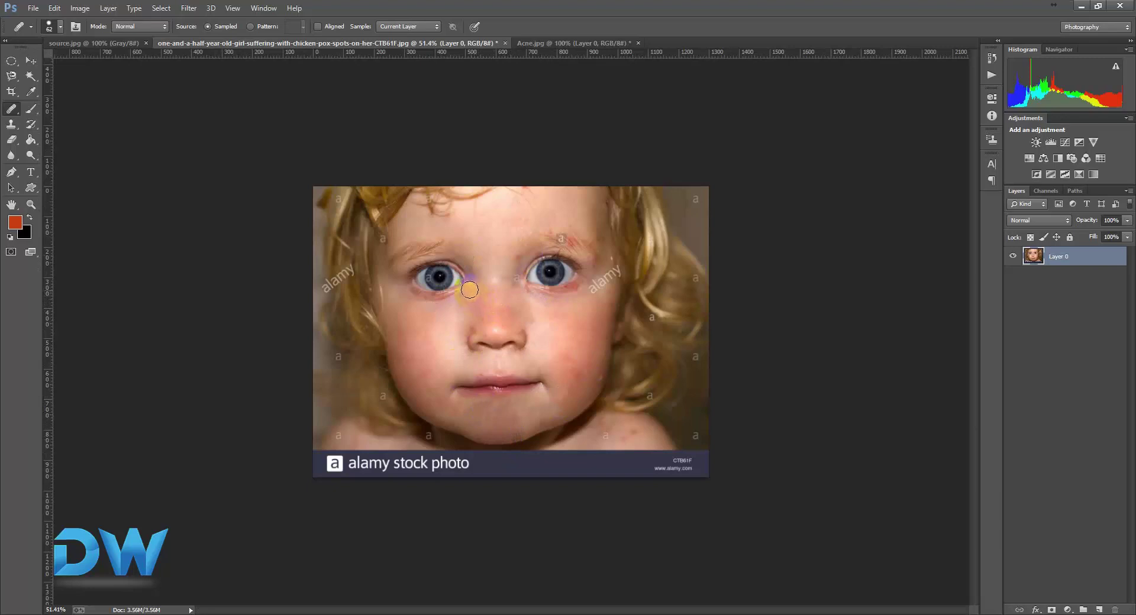
Look over the alternative healing tools, then switch to the source.jpg portrait
click(13, 110)
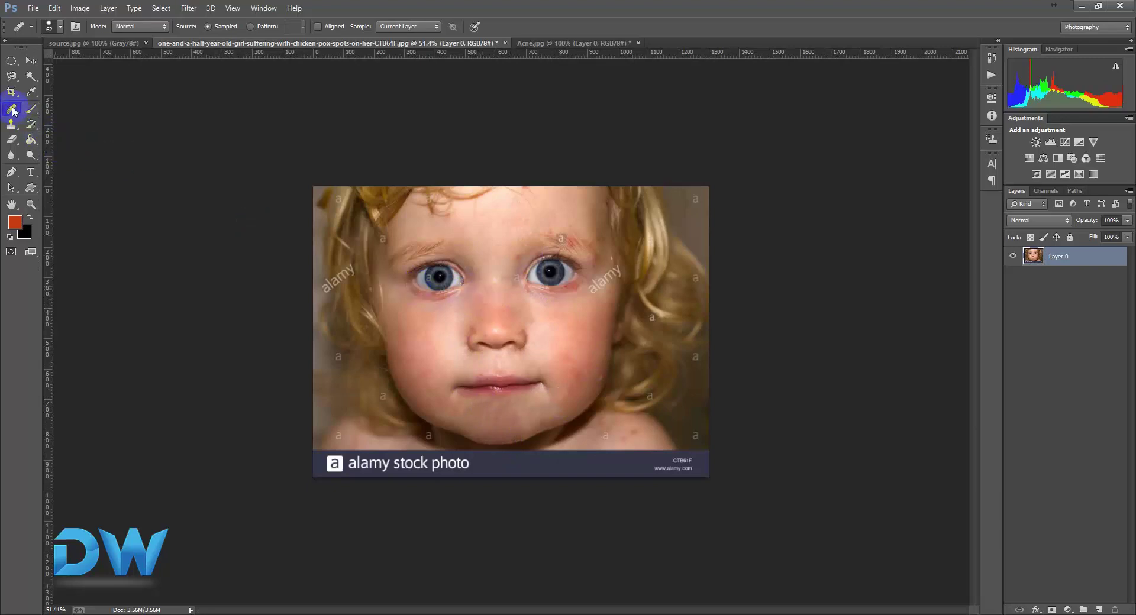
drag(13, 110, 79, 121)
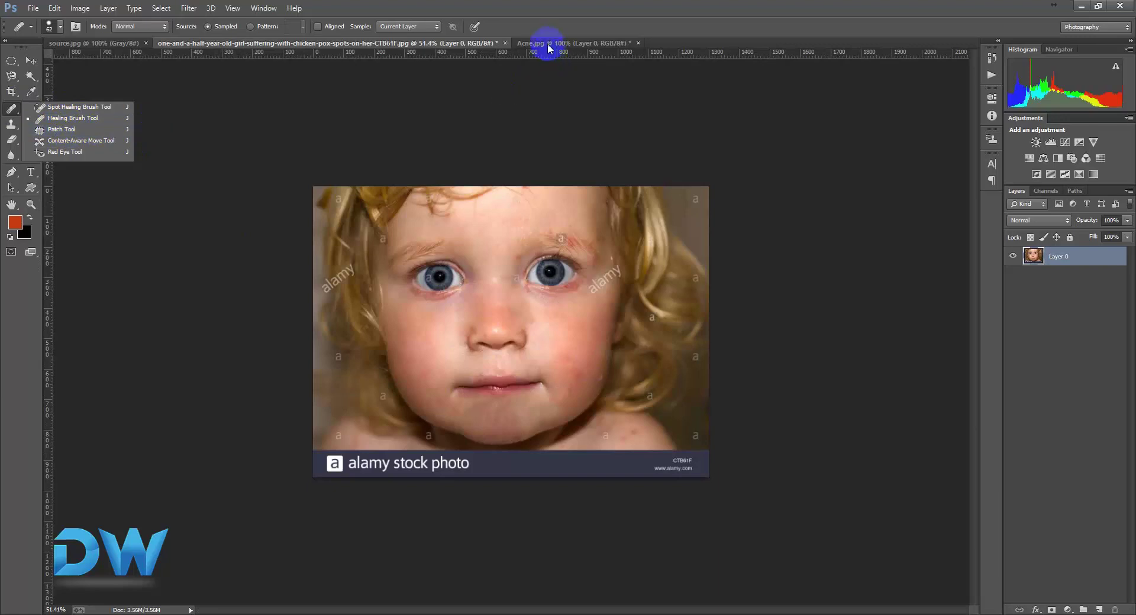
click(100, 43)
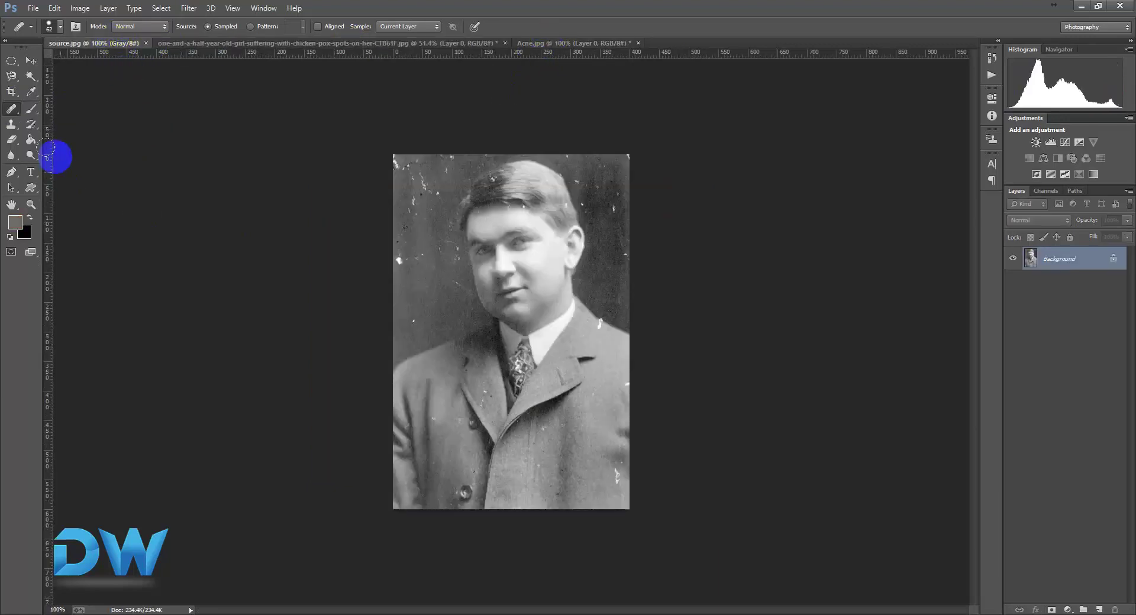
With the Patch Tool, zoom in and patch the left-background dust specks with clean background below
right_click(11, 108)
click(59, 131)
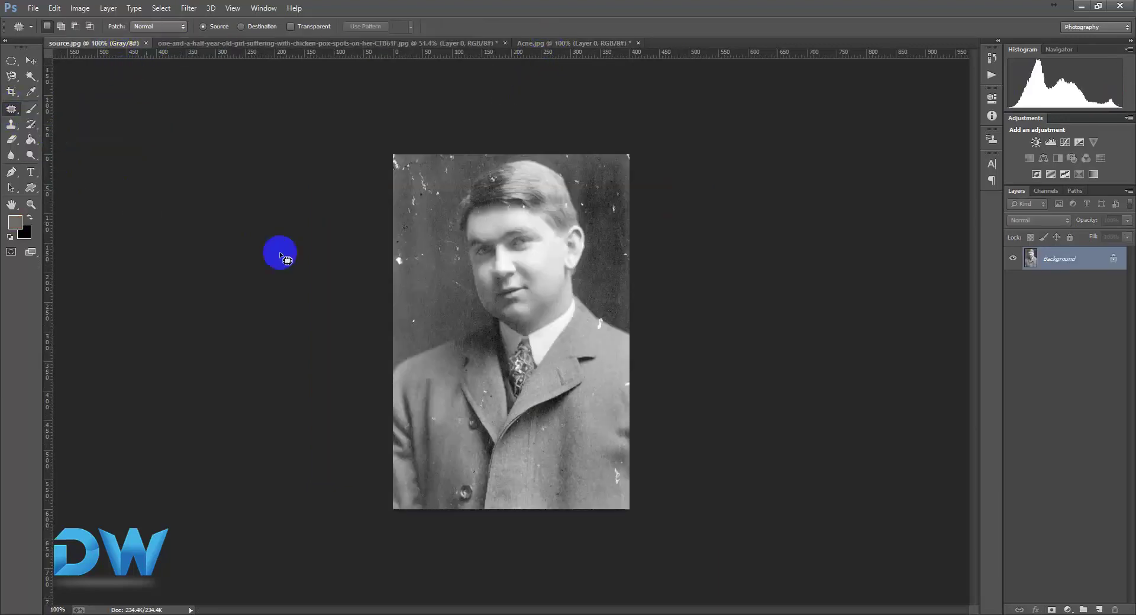
scroll(438, 254, up, 3)
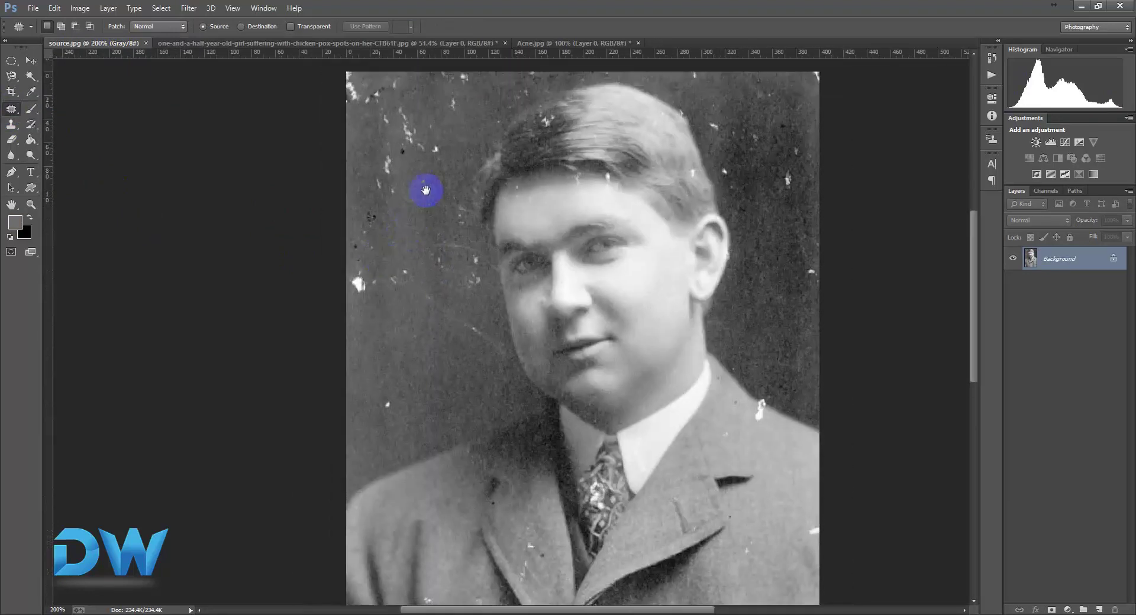
drag(425, 190, 406, 212)
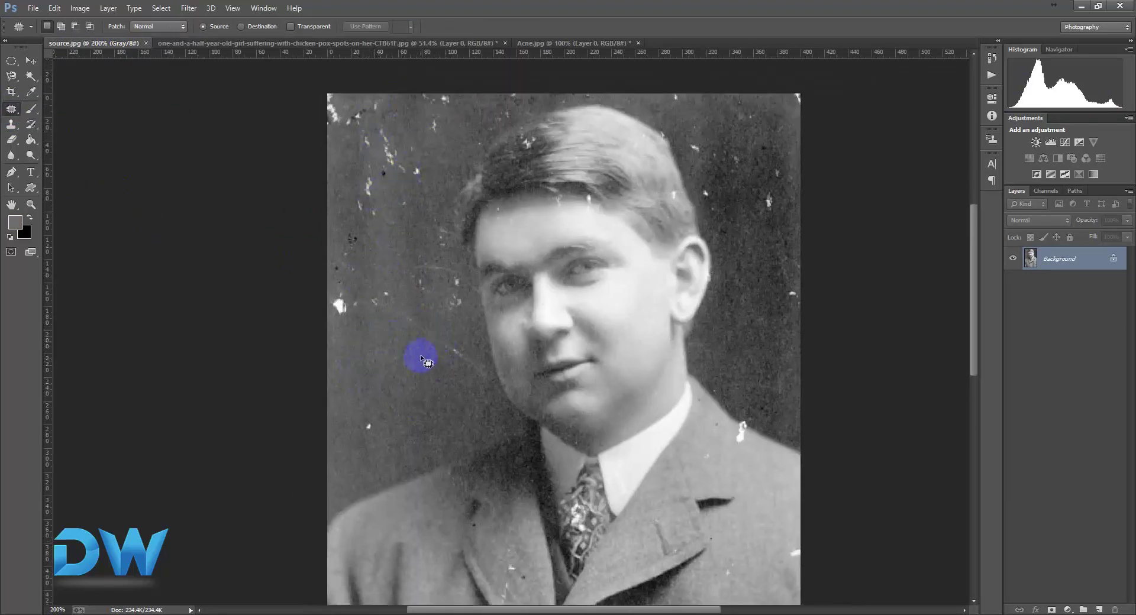
mouse_move(365, 242)
mouse_down()
mouse_move(315, 243)
mouse_move(340, 329)
mouse_up()
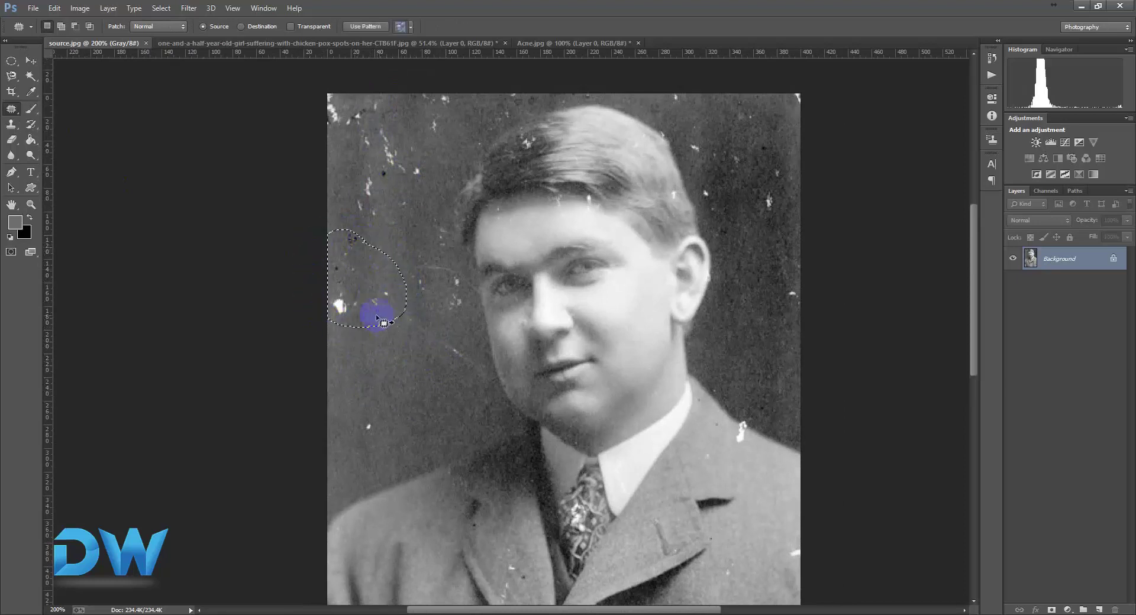
drag(374, 293, 444, 430)
Undo that patch and redo it by re-outlining the specks and dragging to clean background
key(ctrl+z)
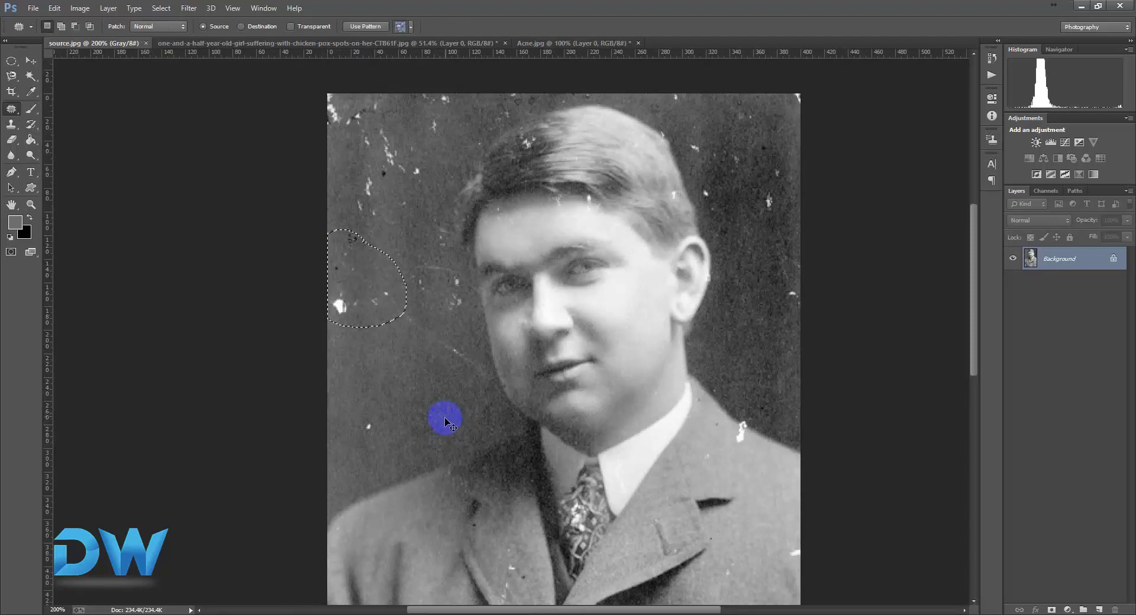
click(445, 421)
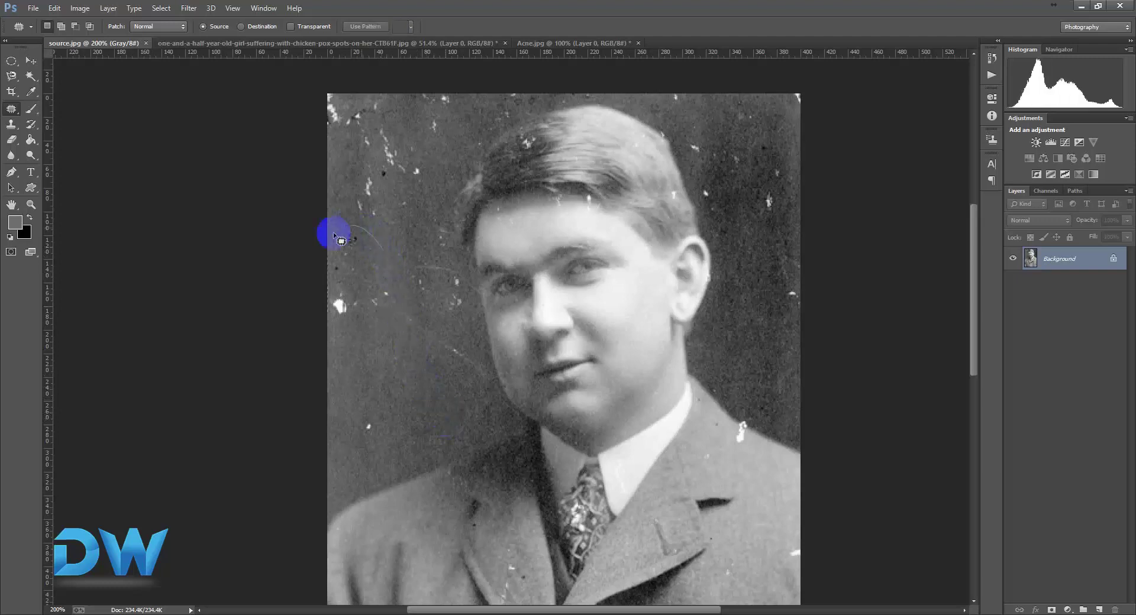
drag(395, 260, 375, 272)
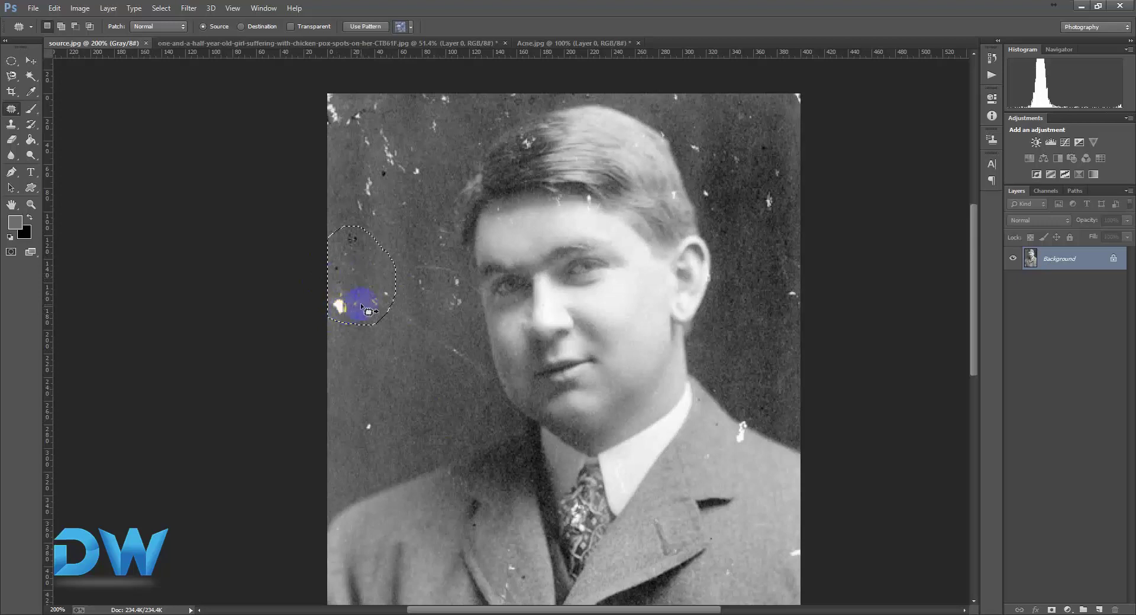
drag(361, 270, 422, 382)
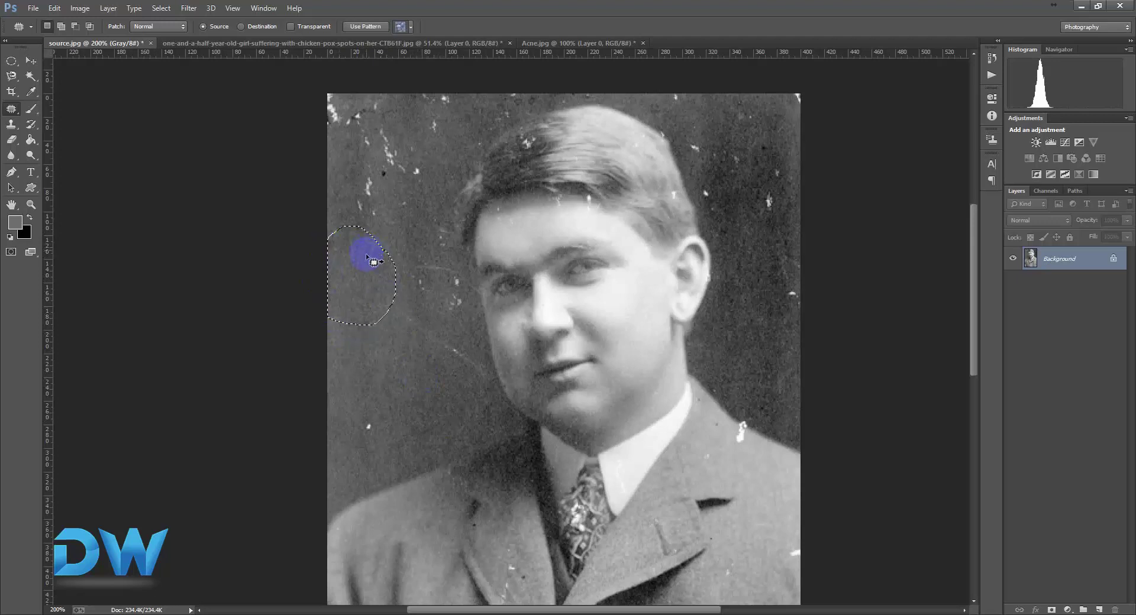
Deselect, then patch the top-left background specks using clean background from above
click(161, 9)
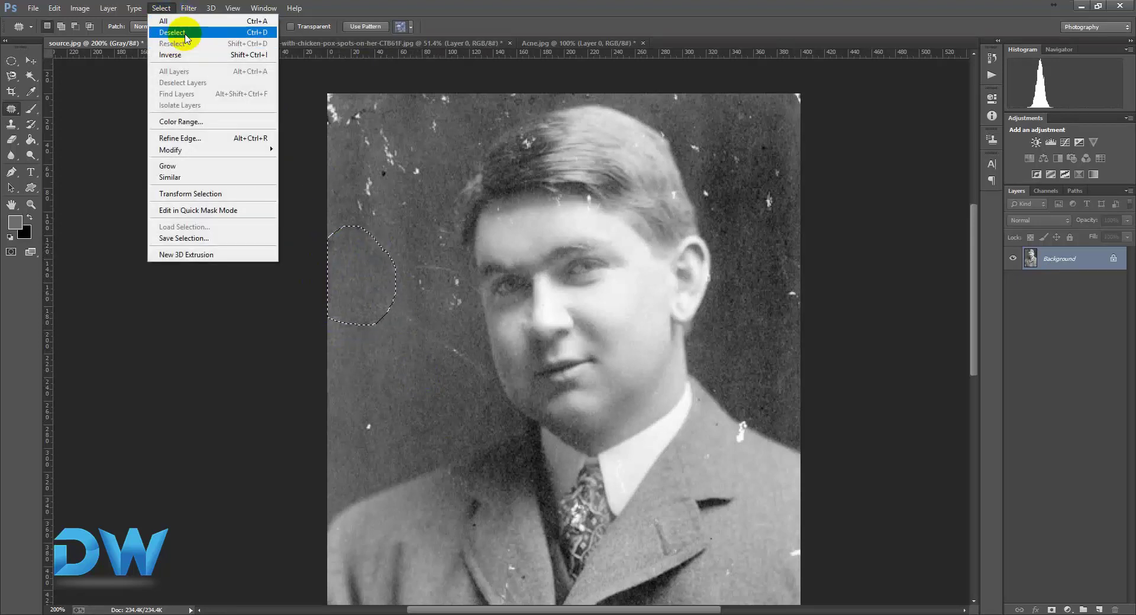
click(172, 32)
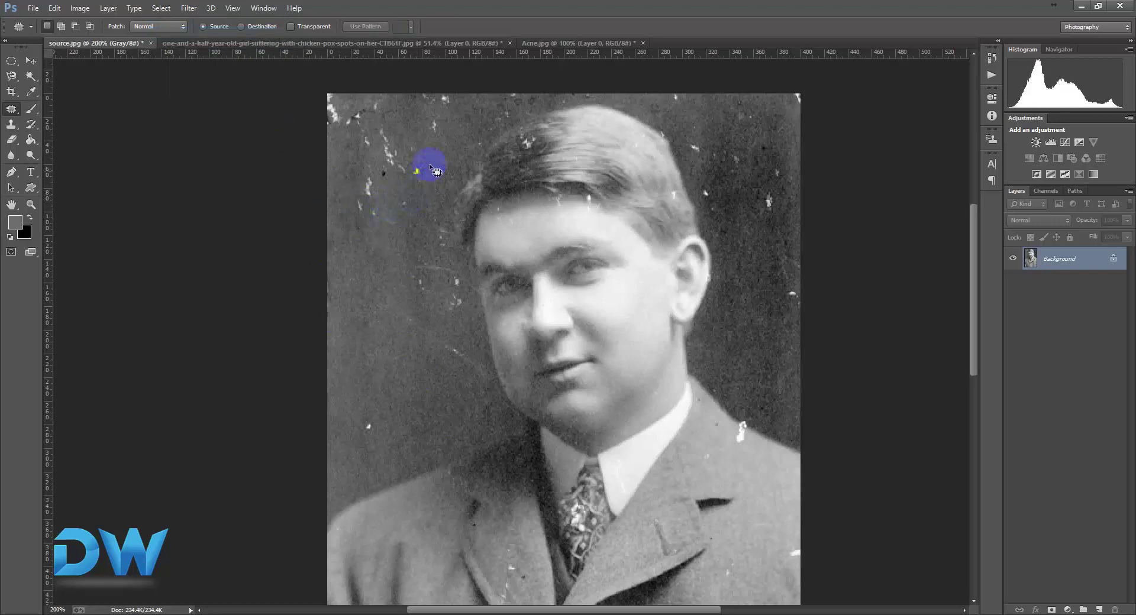
mouse_move(430, 164)
mouse_down()
mouse_move(411, 208)
mouse_move(304, 99)
mouse_move(368, 79)
mouse_move(412, 122)
mouse_up()
mouse_move(441, 172)
mouse_down()
mouse_move(410, 208)
mouse_move(395, 379)
mouse_up()
click(363, 118)
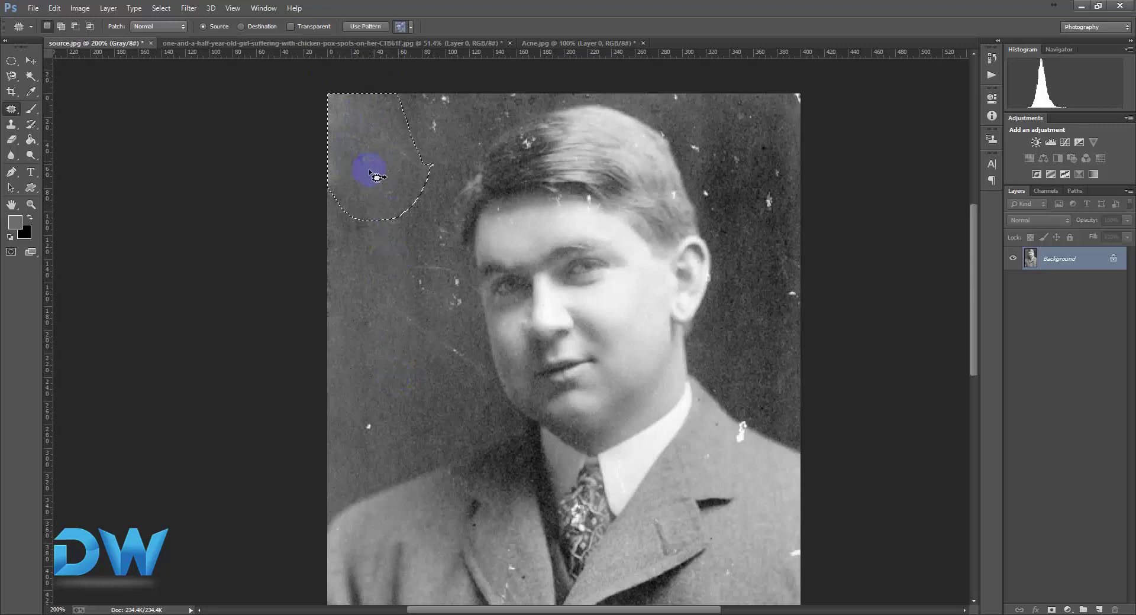
drag(371, 172, 369, 141)
click(369, 139)
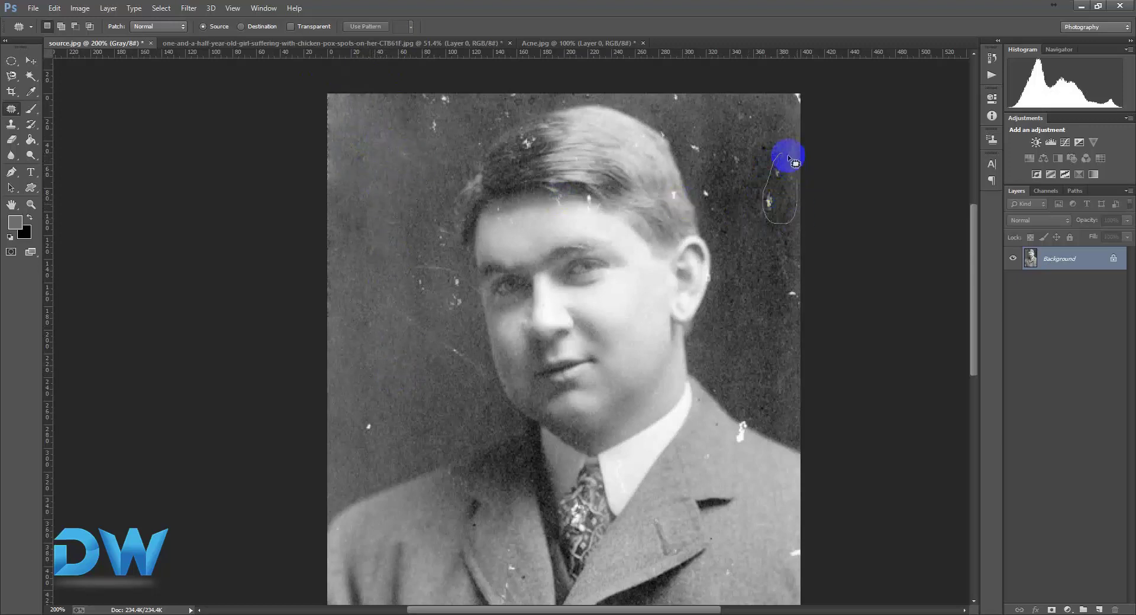
Outline the dust specks in the top-right background near the ear with the Patch Tool
drag(770, 216, 793, 183)
mouse_move(786, 283)
mouse_down()
mouse_move(738, 349)
mouse_move(749, 315)
mouse_move(698, 132)
mouse_move(780, 175)
mouse_up()
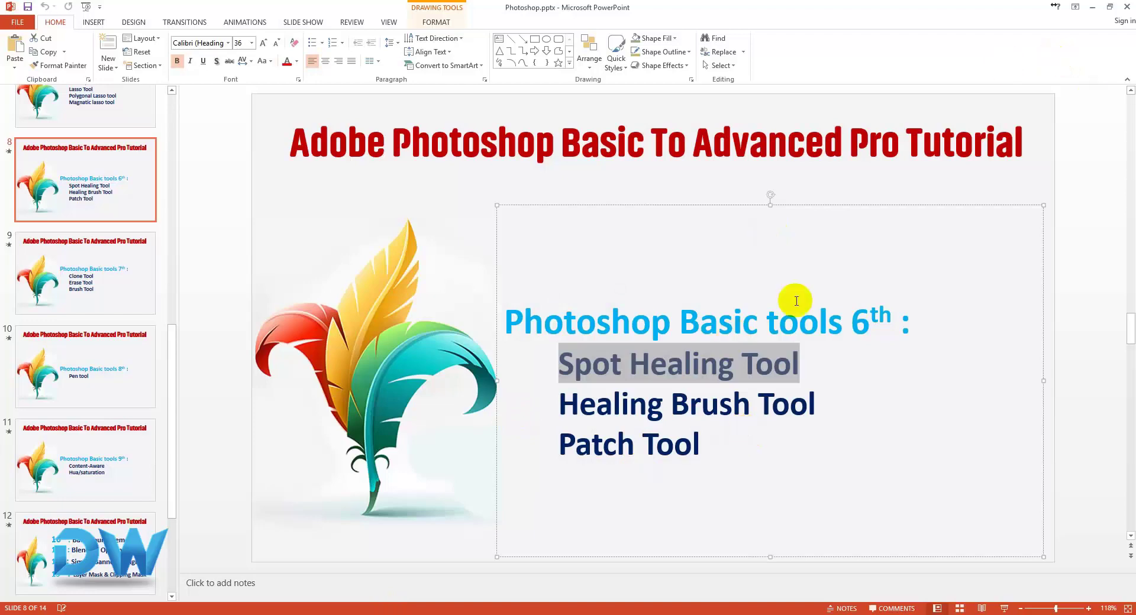
click(1088, 8)
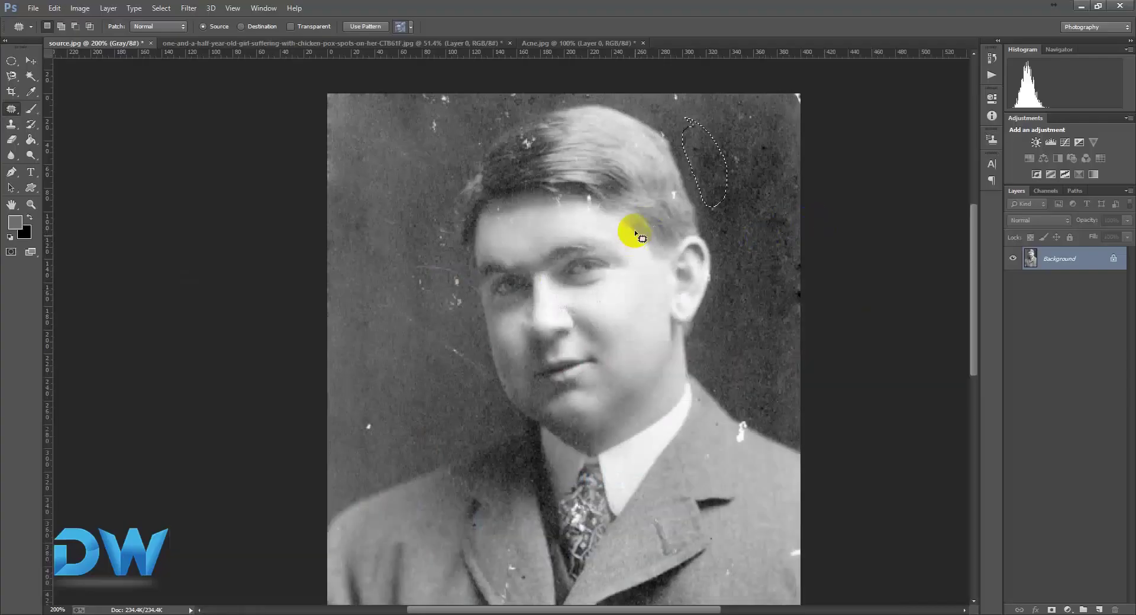